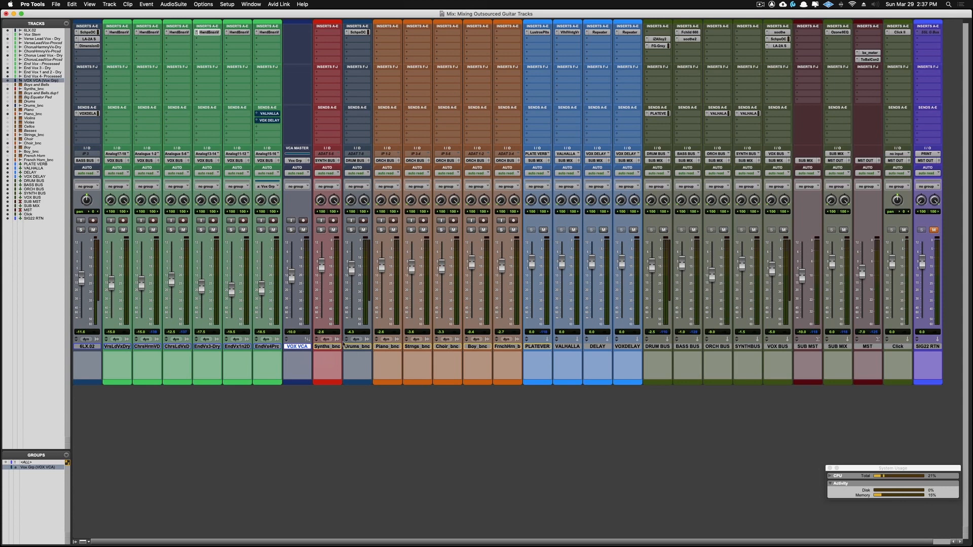
Import copies of the six guitar WAV files from the wetransfer-78937e folder into the session's Audio Files folder, placing them on new tracks
click(57, 5)
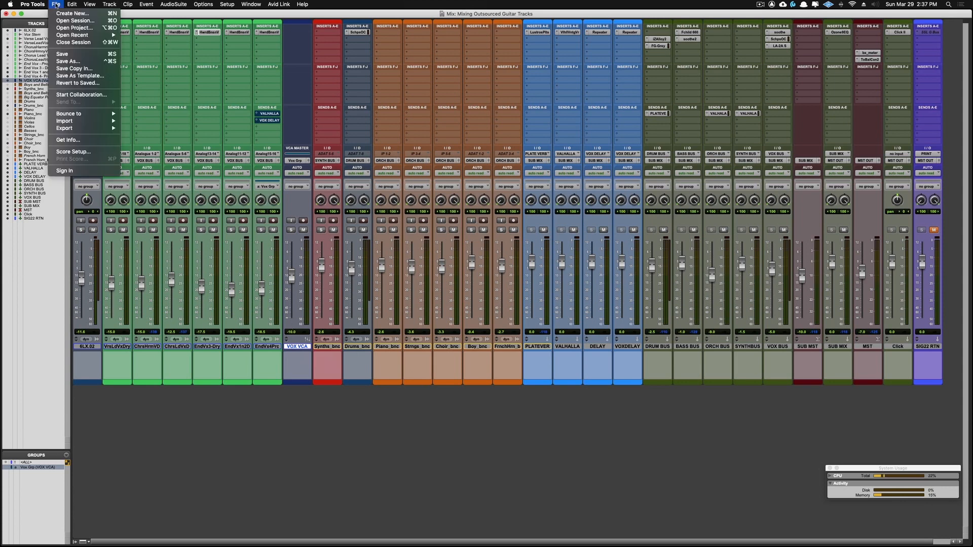
mouse_move(85, 121)
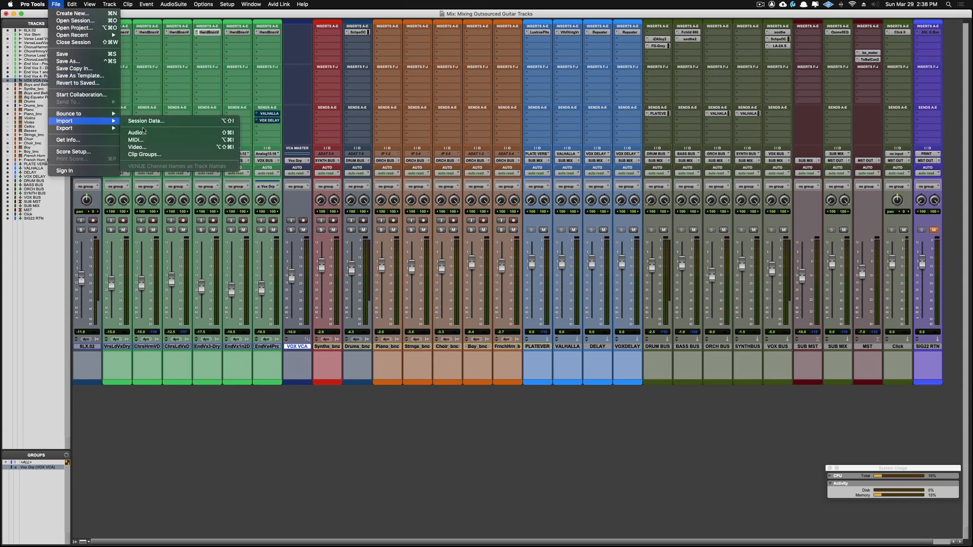
click(144, 133)
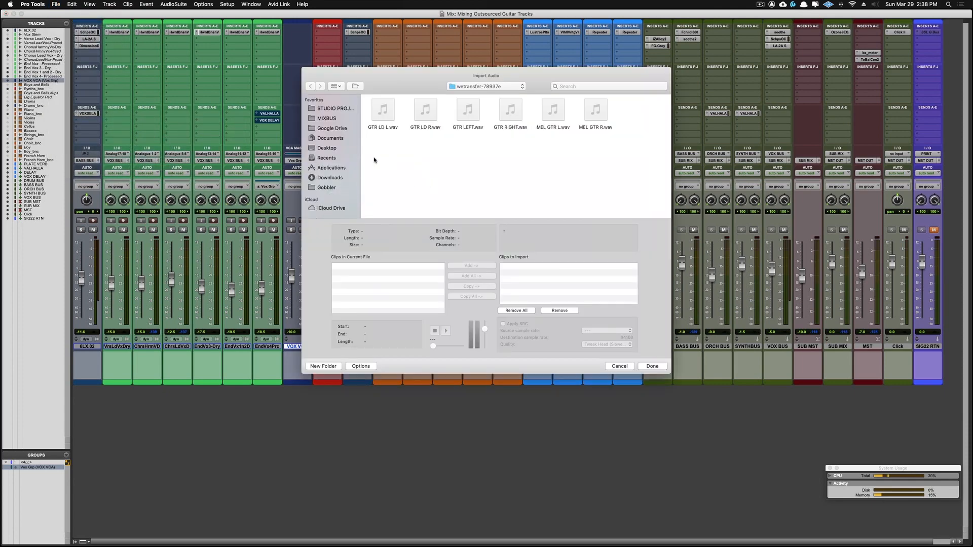
drag(373, 160, 608, 111)
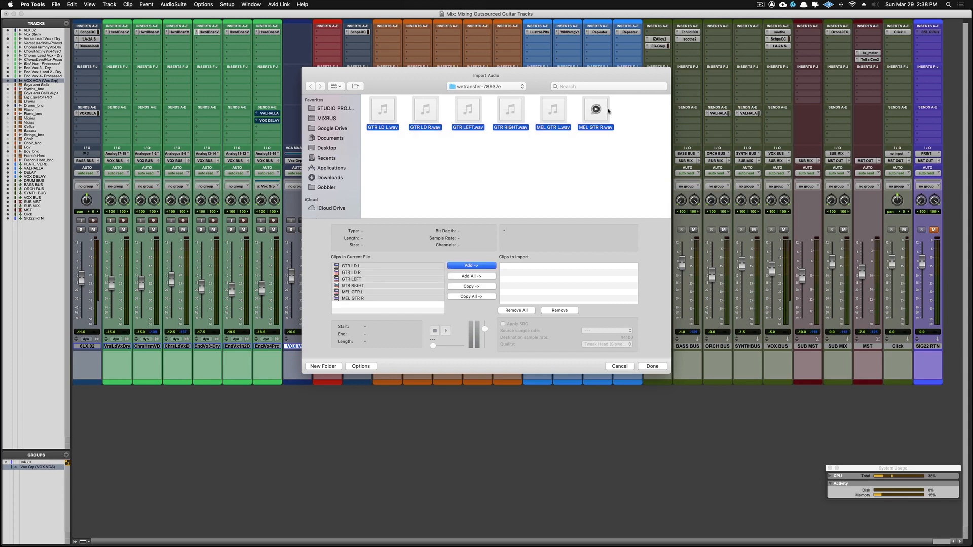
click(469, 287)
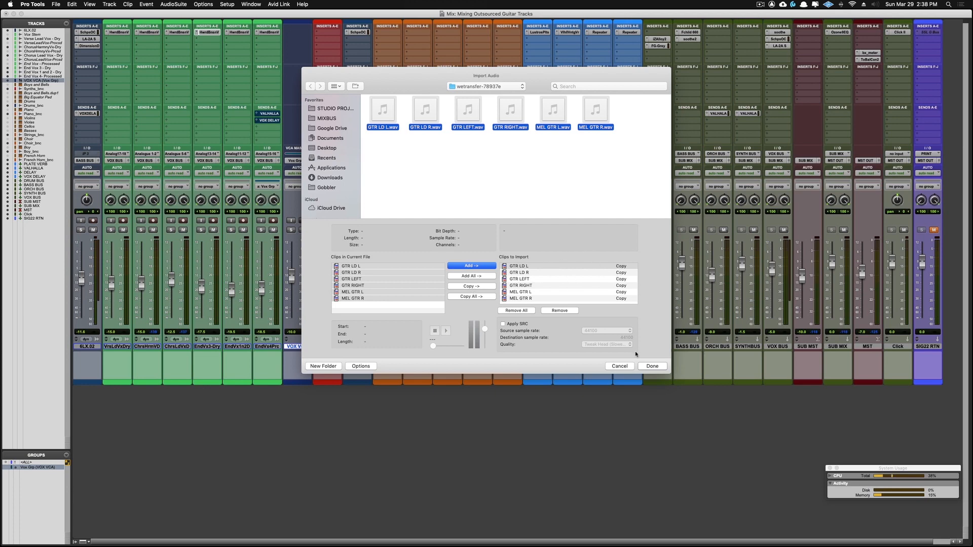
click(649, 367)
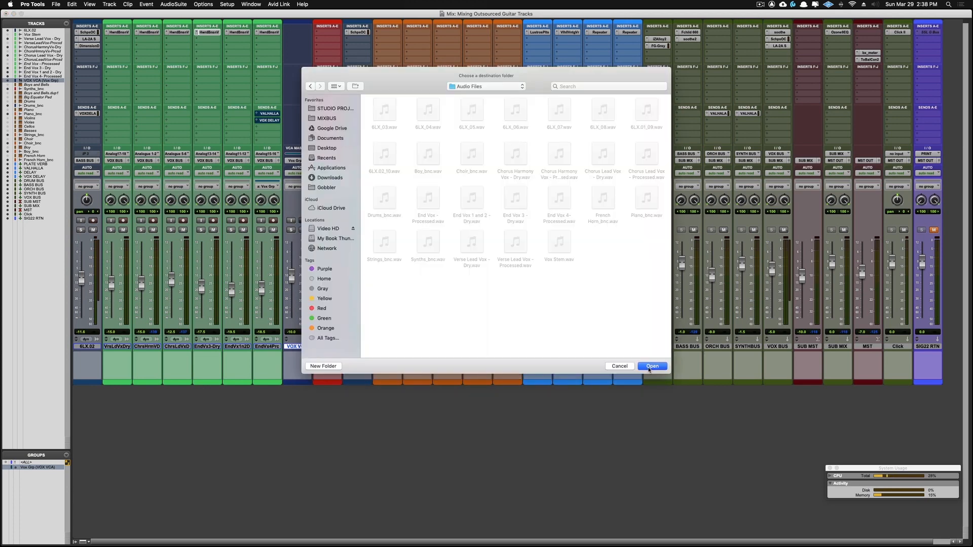
click(650, 366)
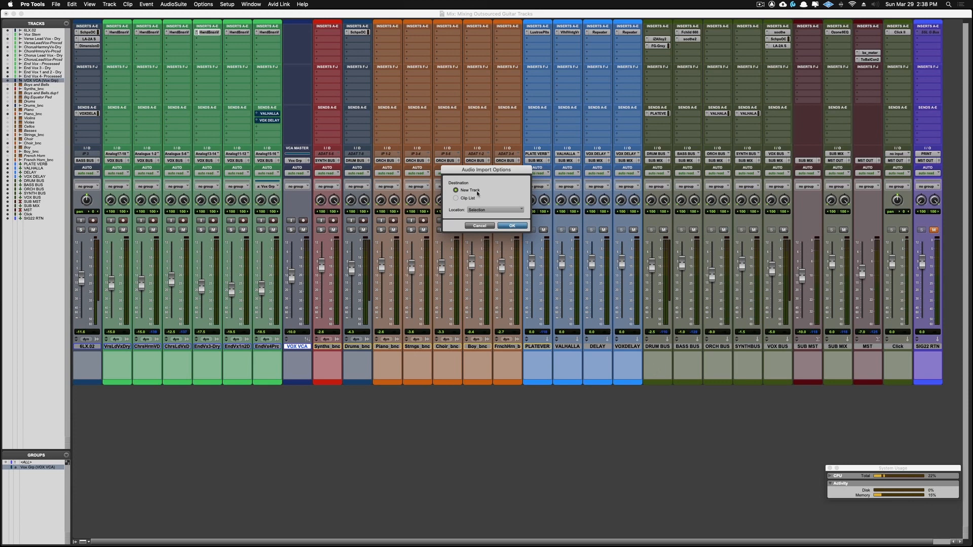
click(514, 228)
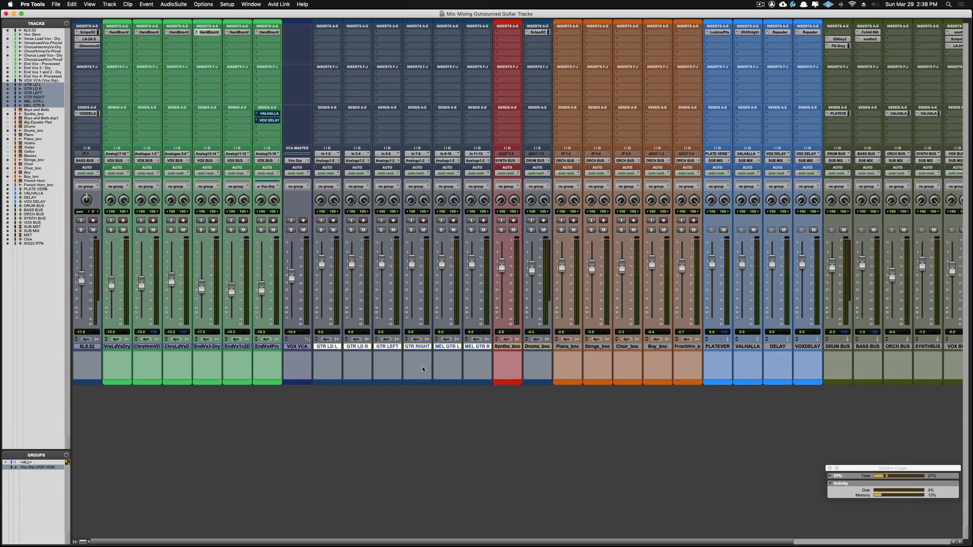
Color the six imported guitar tracks golden brown, using the middle-row shade of the color palette
double_click(331, 384)
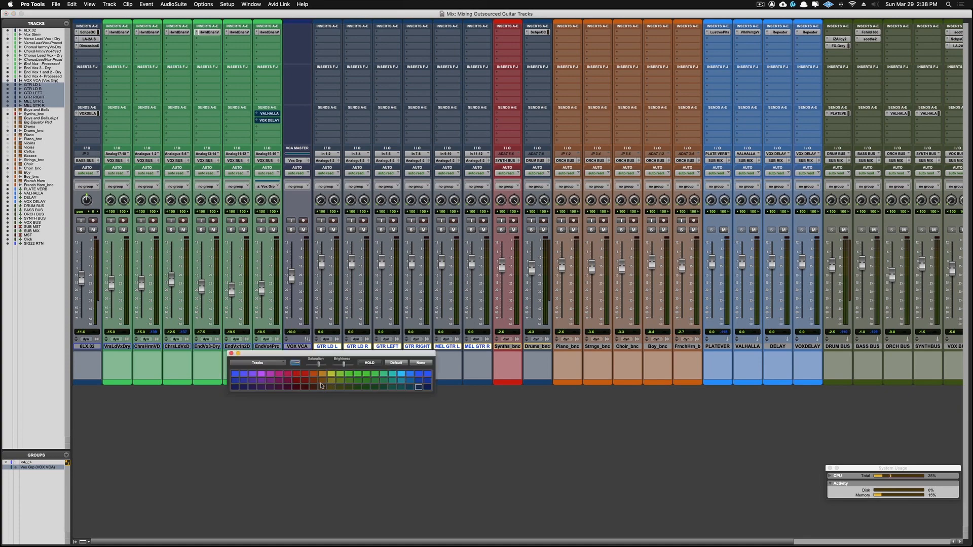
click(320, 388)
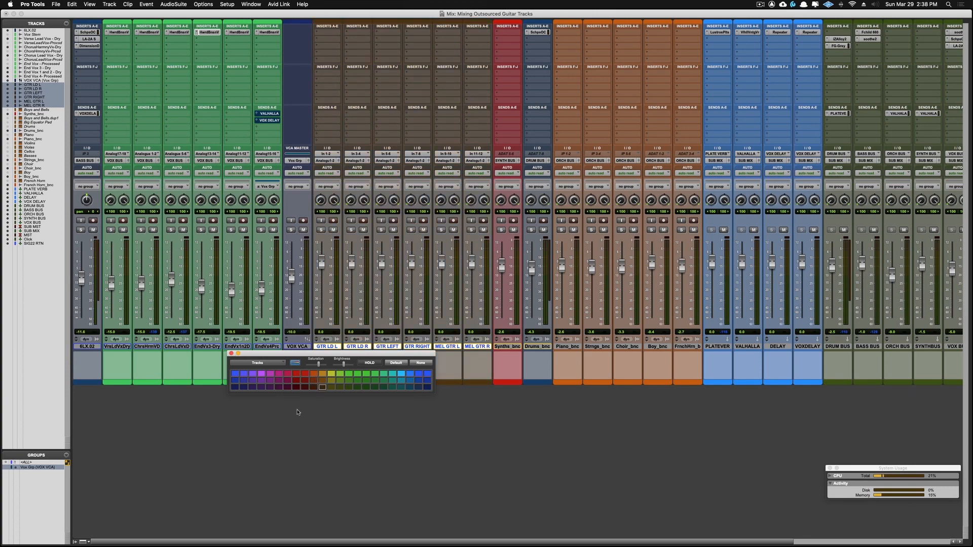
drag(286, 356, 343, 445)
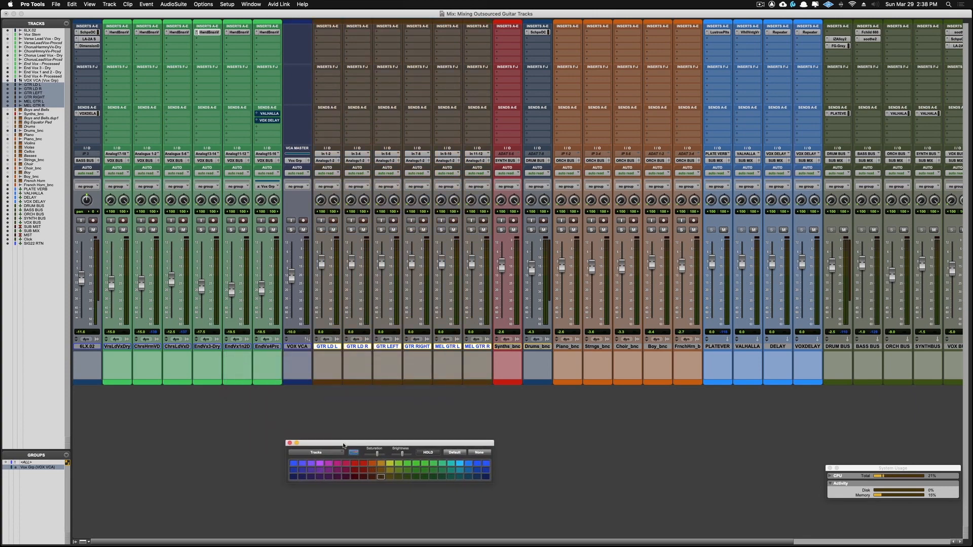
click(381, 470)
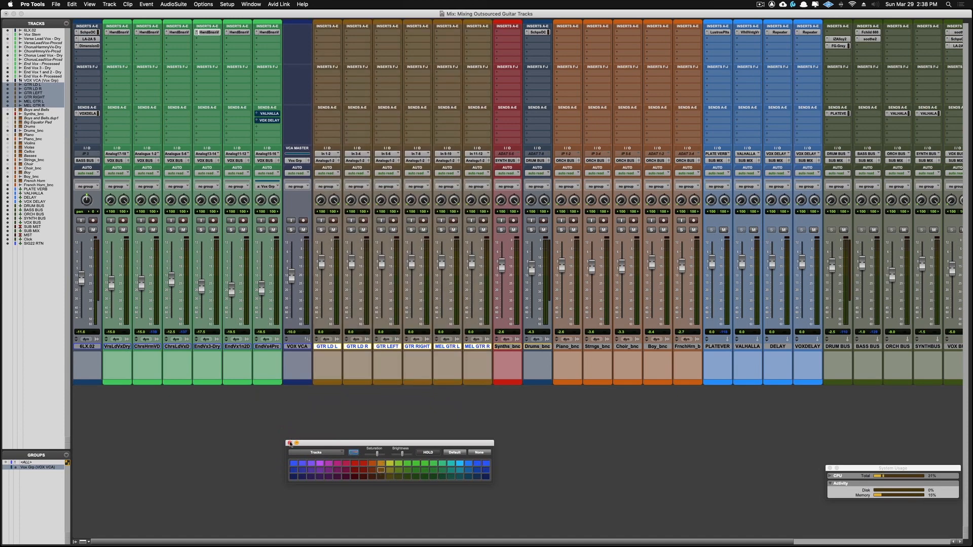
click(289, 444)
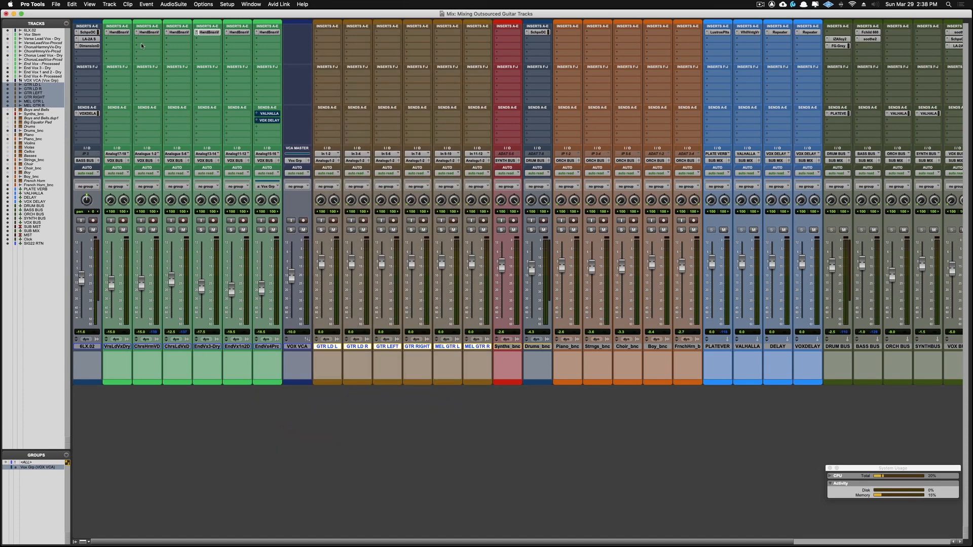
Create one new VCA Master track named GTR VCA after the guitar tracks
click(110, 4)
click(114, 14)
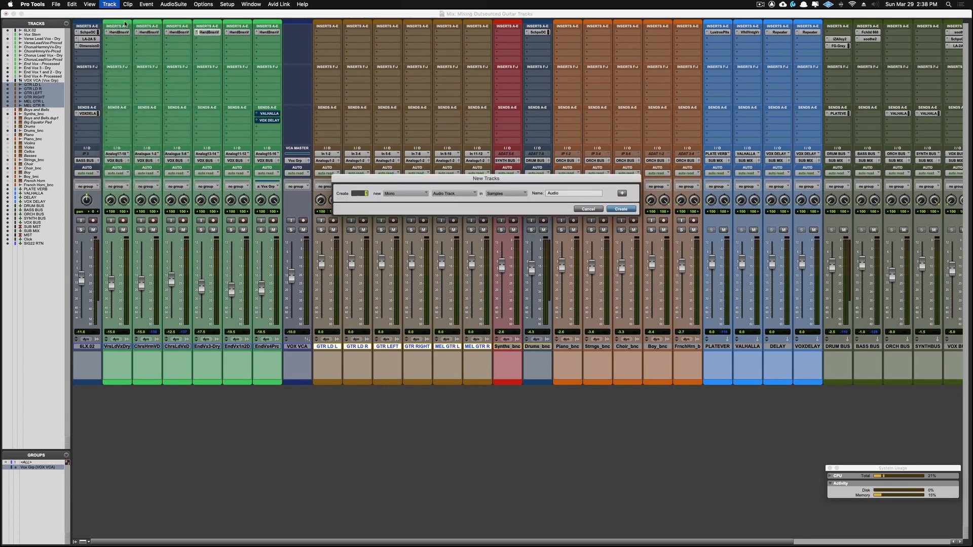
click(398, 192)
click(400, 201)
click(468, 193)
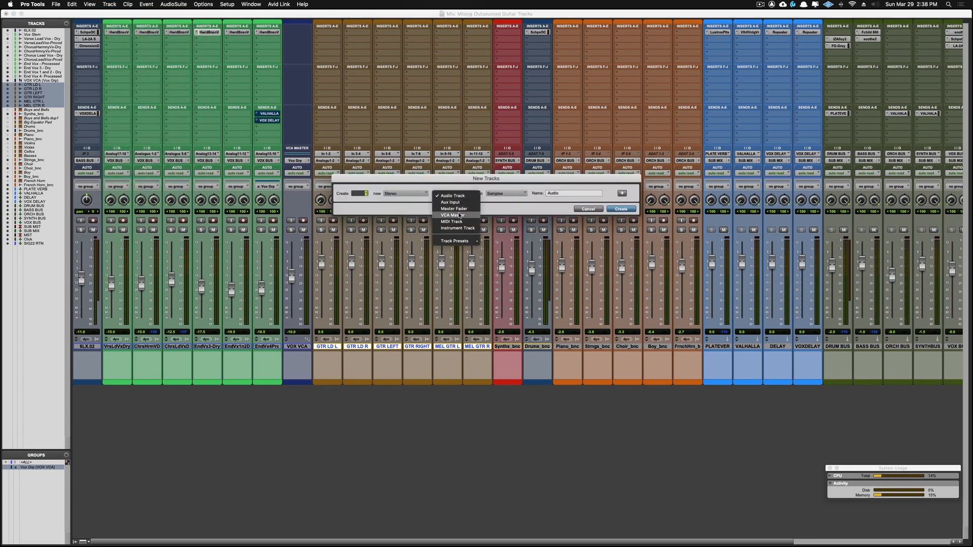
click(459, 215)
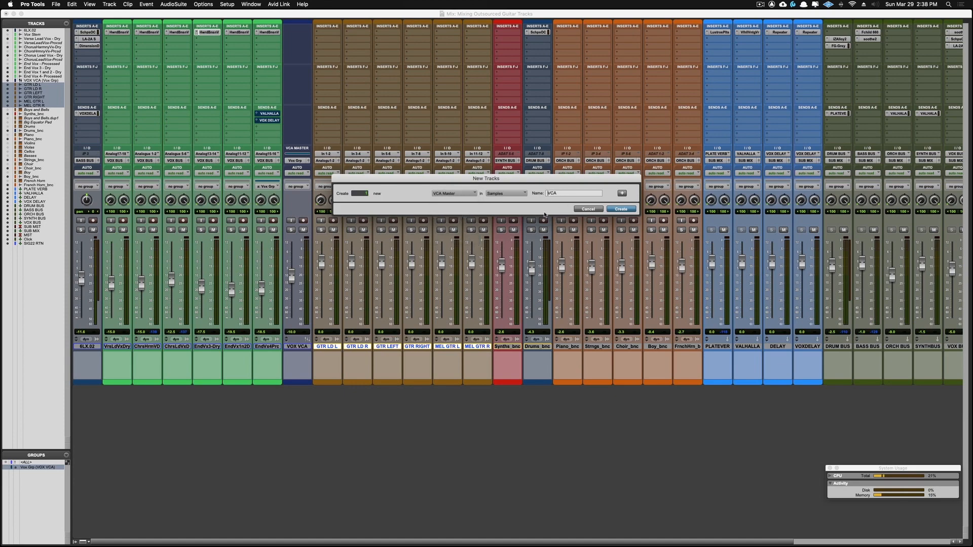
text(GTR)
key(Return)
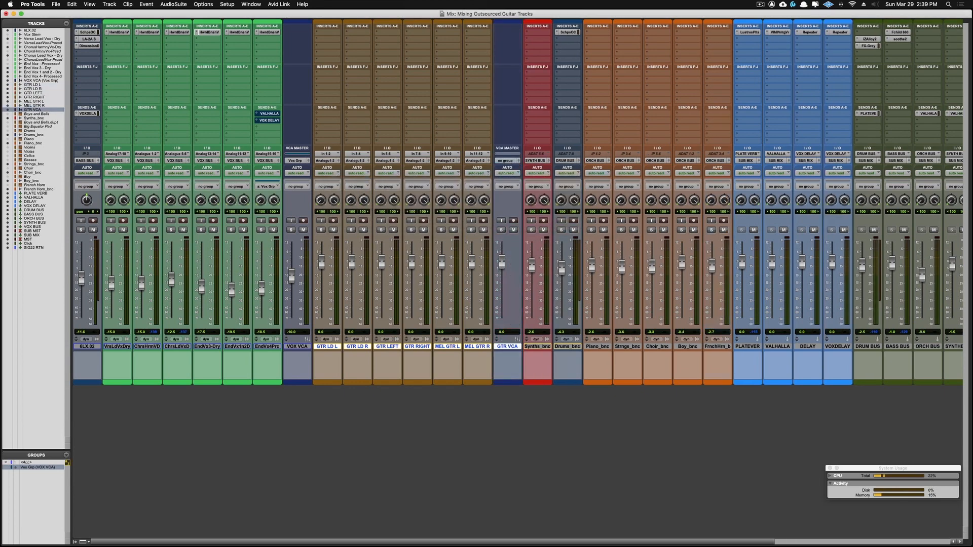
Group the six guitar tracks as "Gtr Grp (GTR VCA)", assign the GTR VCA to the group, and lower its fader to -15.0 dB
click(474, 382)
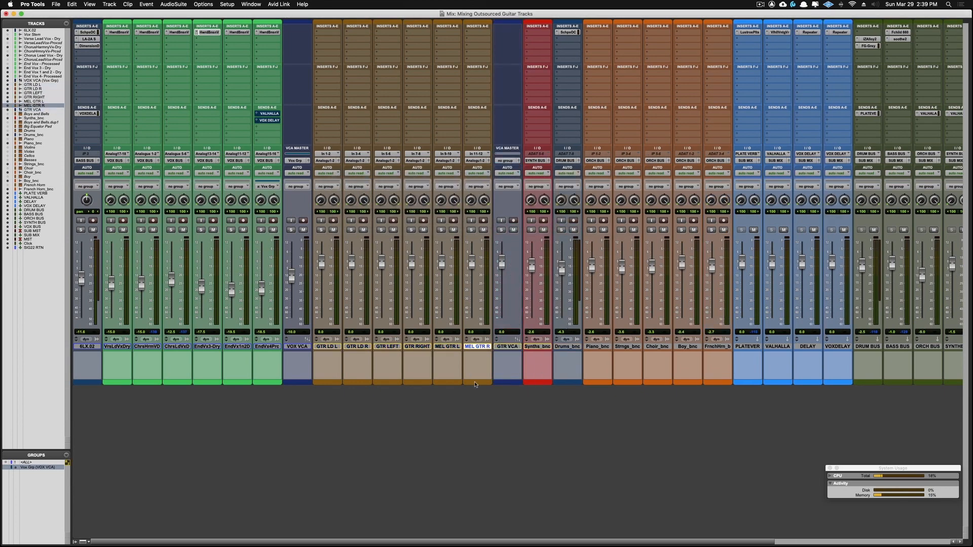
shift+click(325, 347)
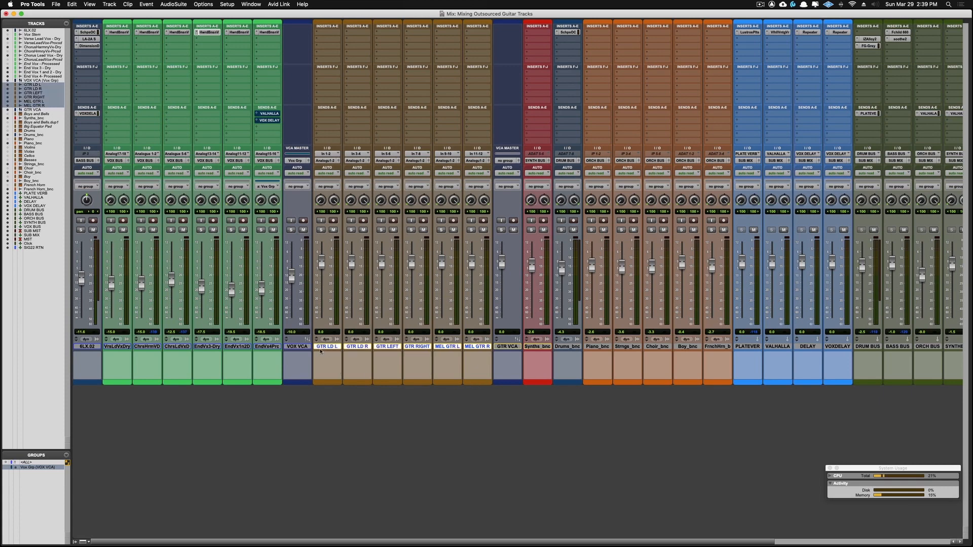
click(66, 455)
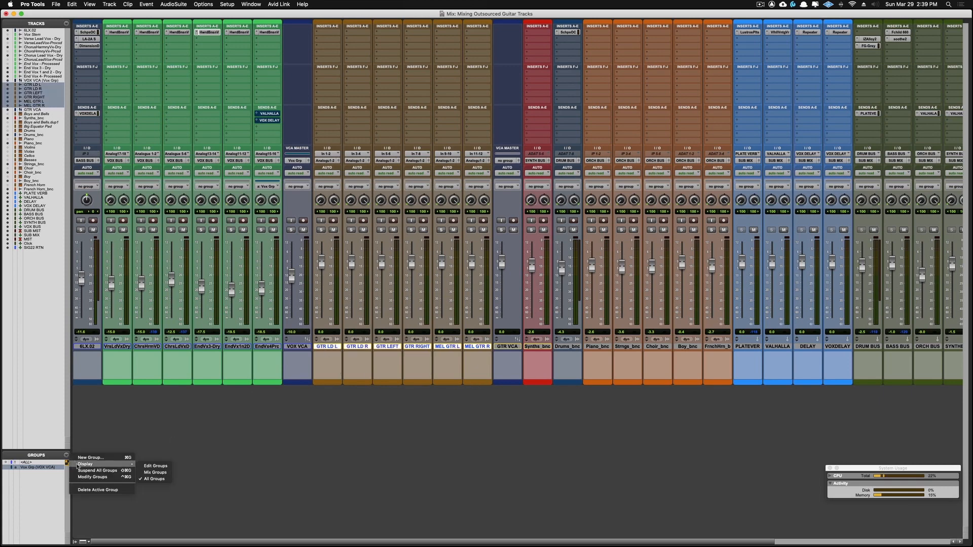
click(90, 457)
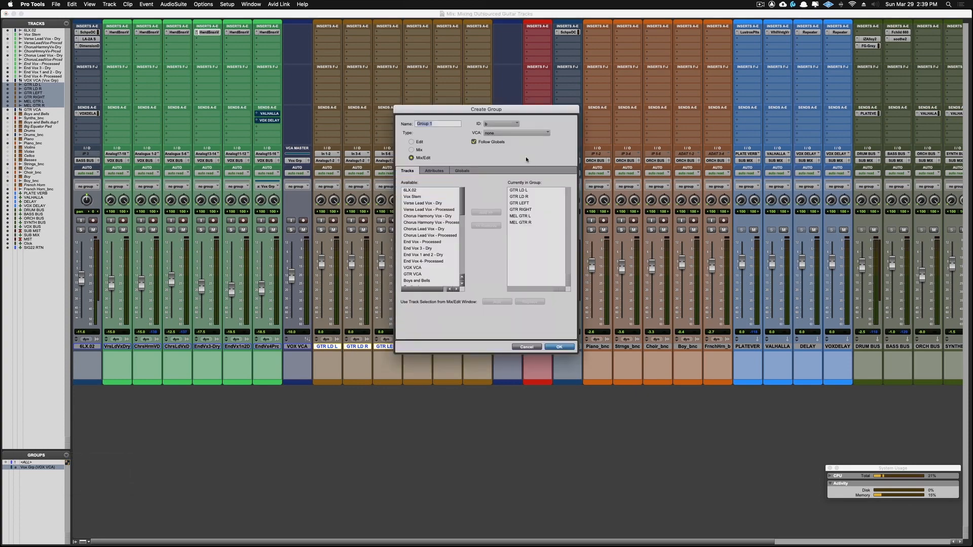
text(Gtr)
click(546, 134)
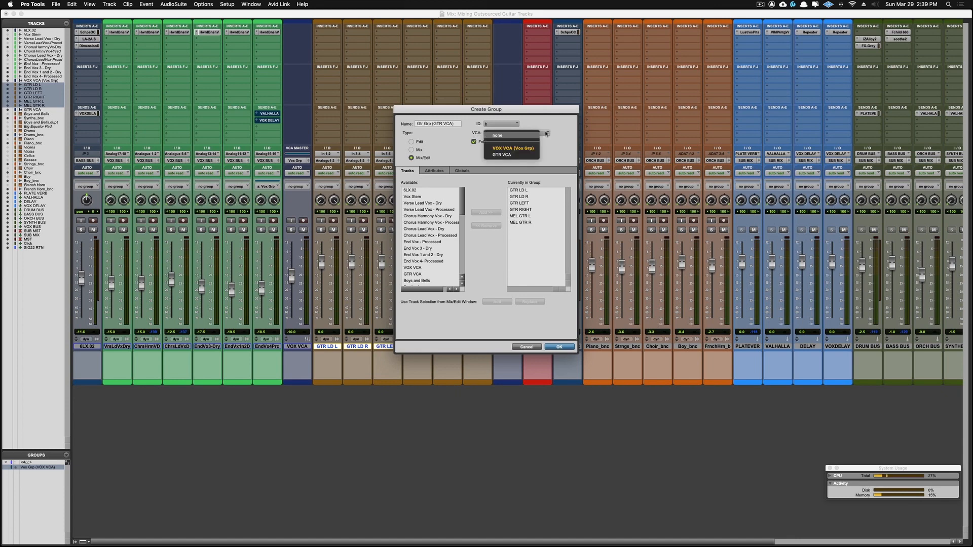
click(509, 156)
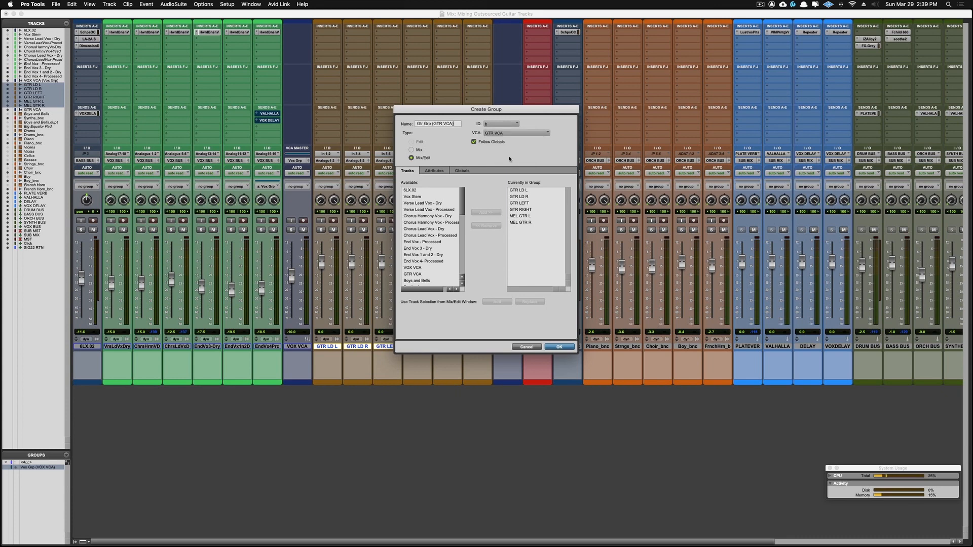
click(564, 348)
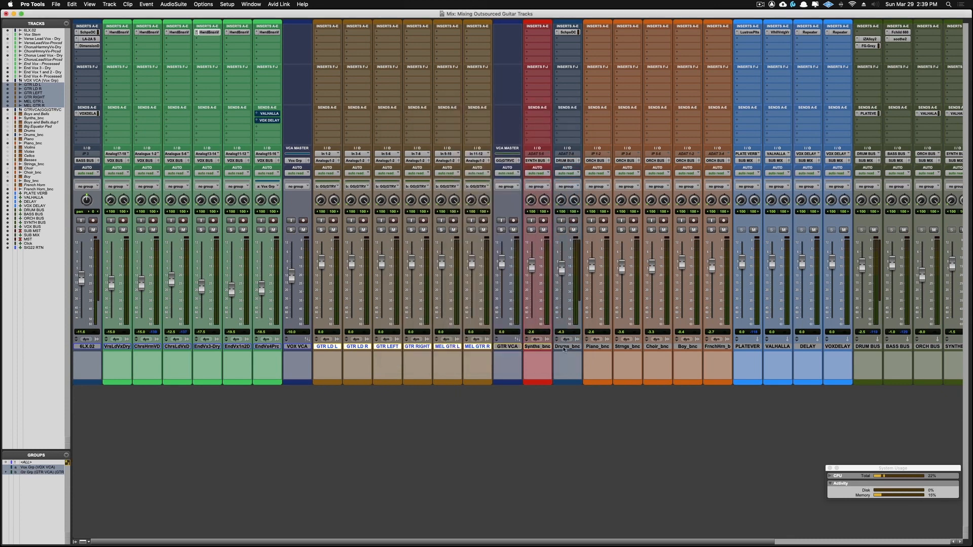
drag(502, 263, 501, 285)
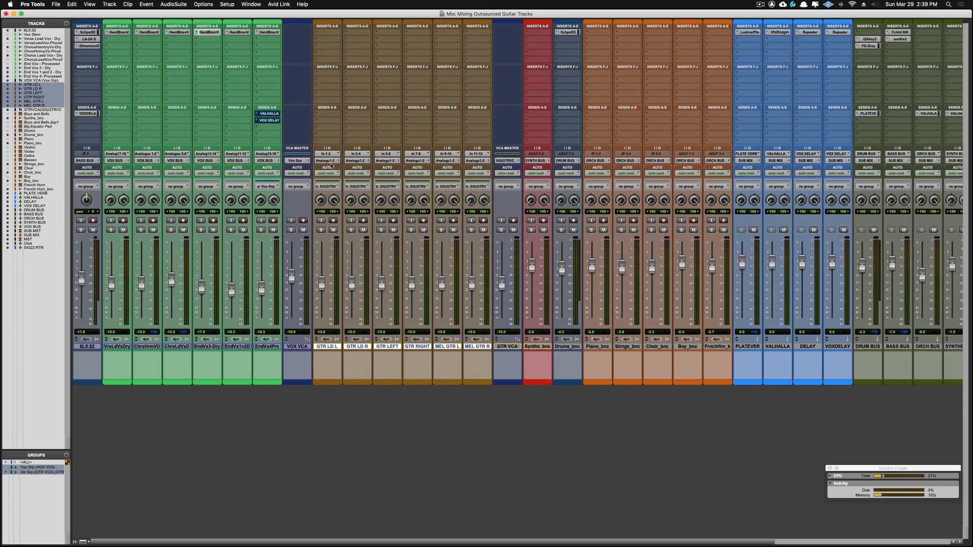
Route the outputs of all six guitar tracks to a new stereo aux input track named GTR BUS
click(333, 166)
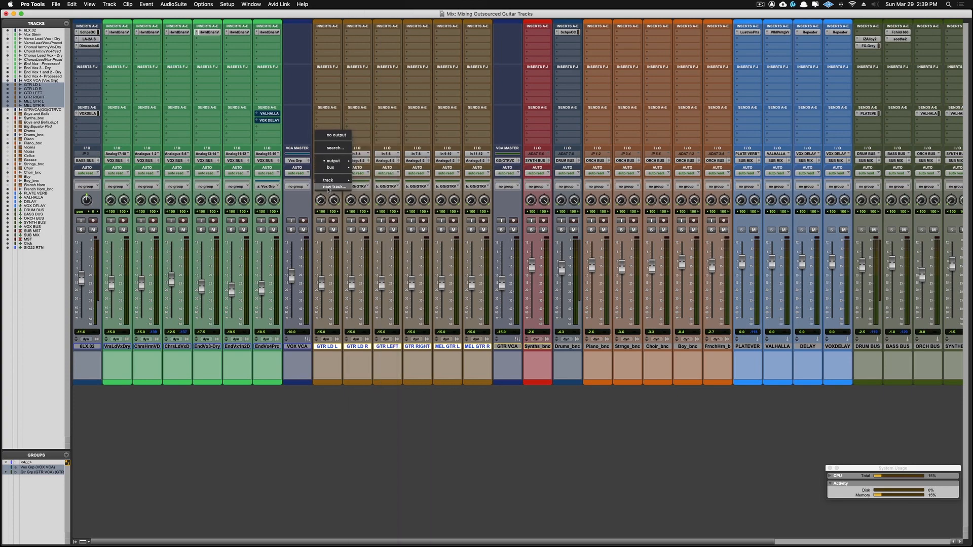
click(329, 188)
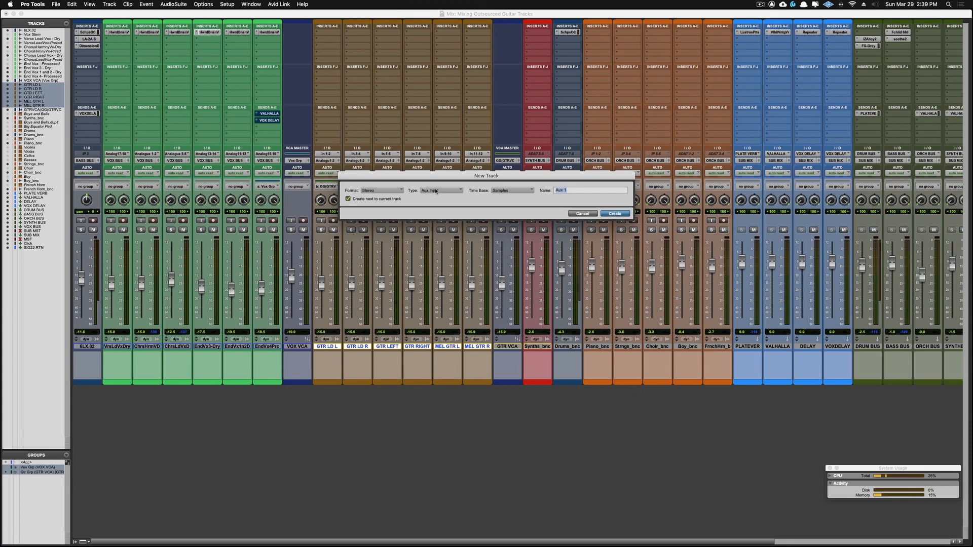
text(GTR BUS)
key(Return)
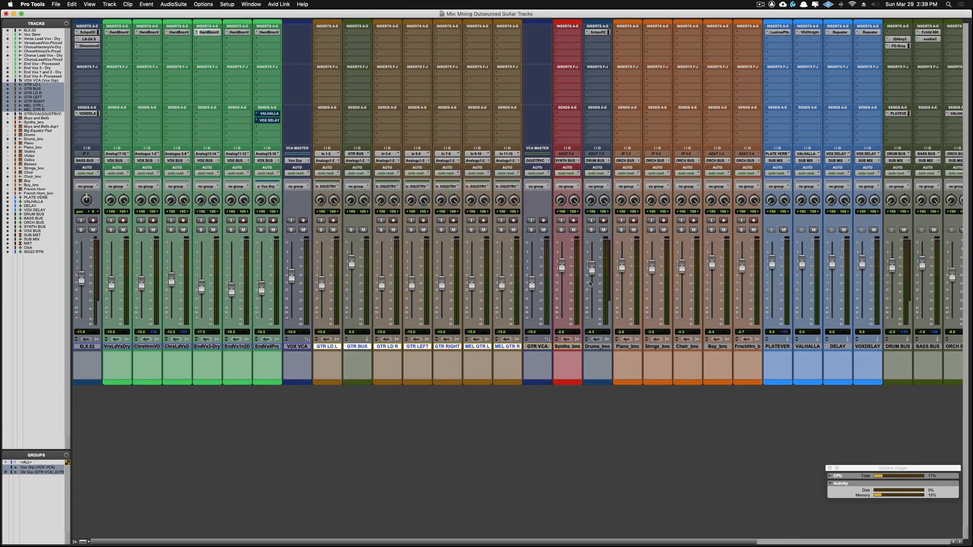
Move the GTR BUS track in among the other buses, between BASS BUS and ORCH BUS
click(297, 346)
click(356, 347)
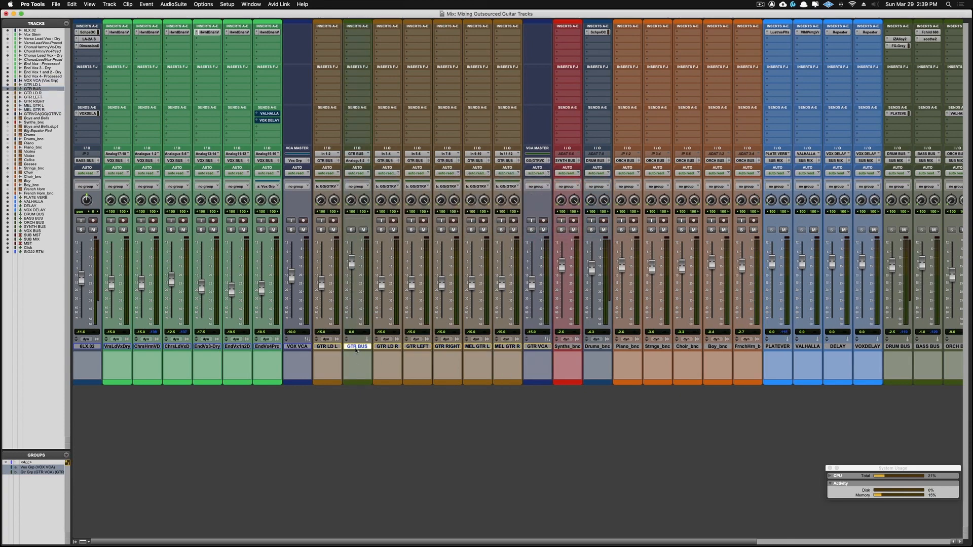
drag(356, 350, 937, 380)
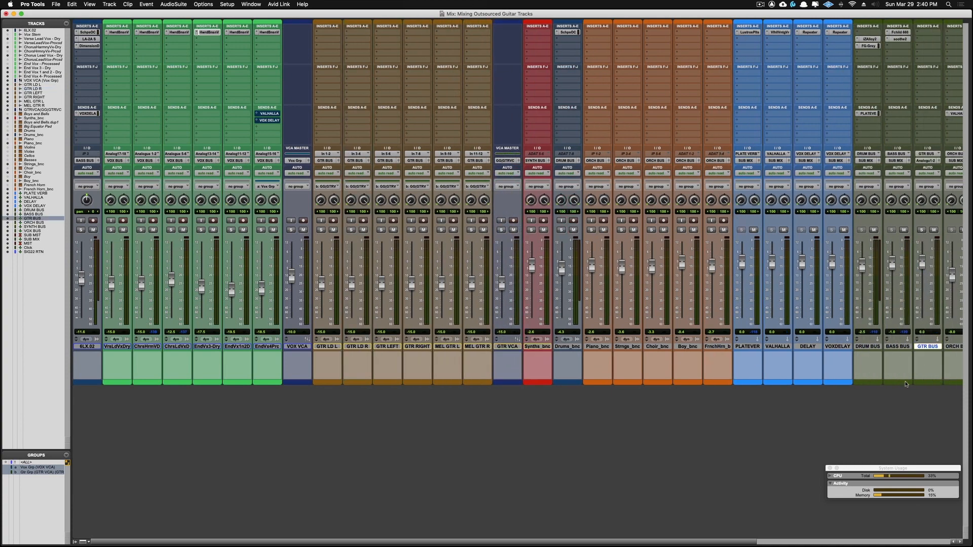
Route the output of the GTR BUS track to the SUB MIX track
scroll(835, 418, right, 10)
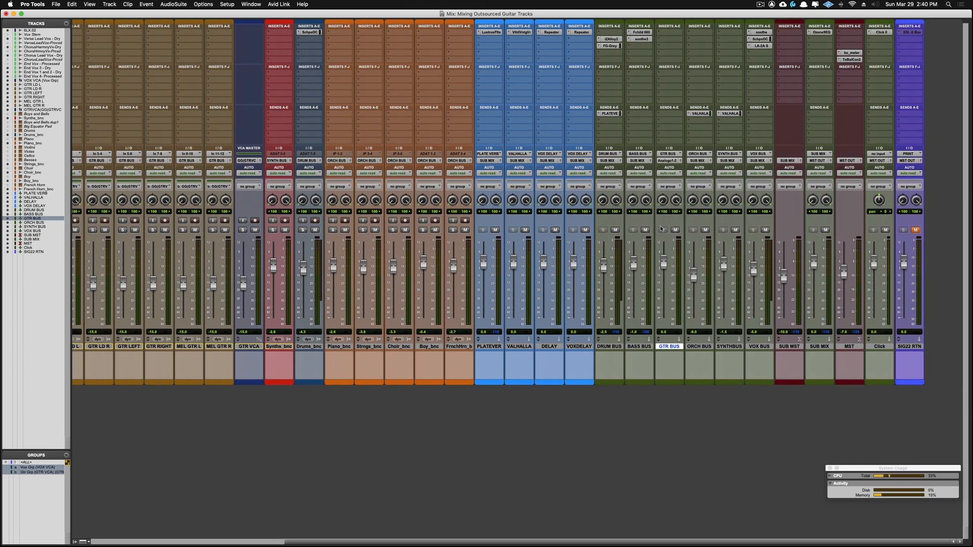
click(669, 161)
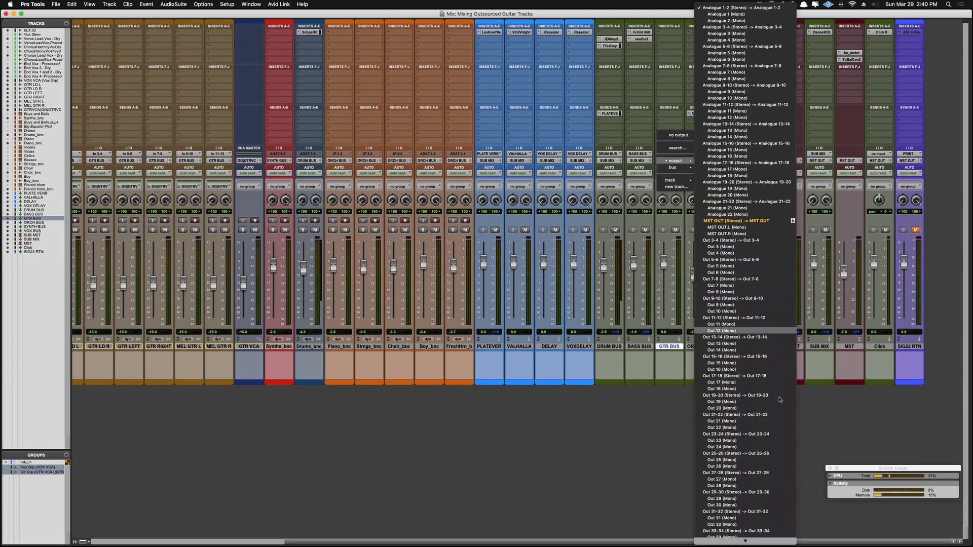
mouse_move(677, 182)
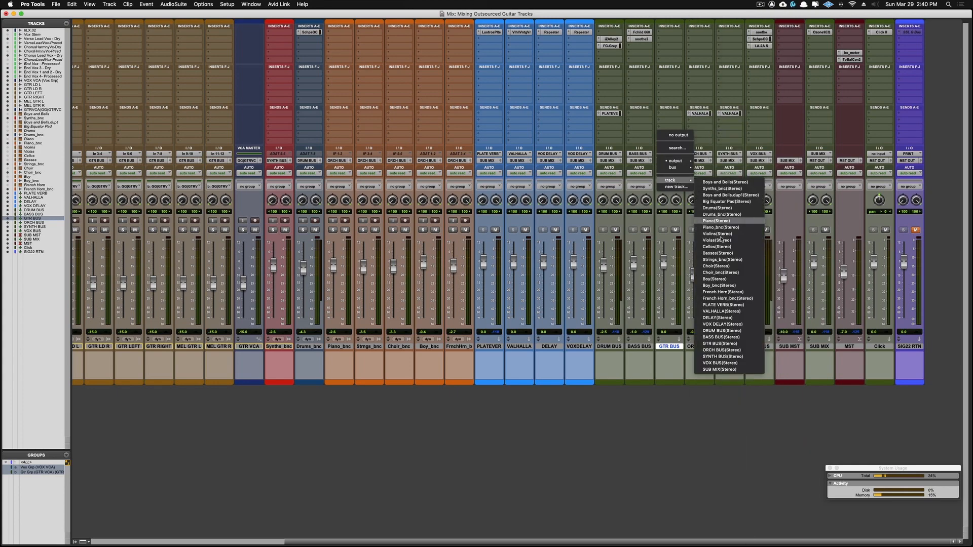
click(709, 371)
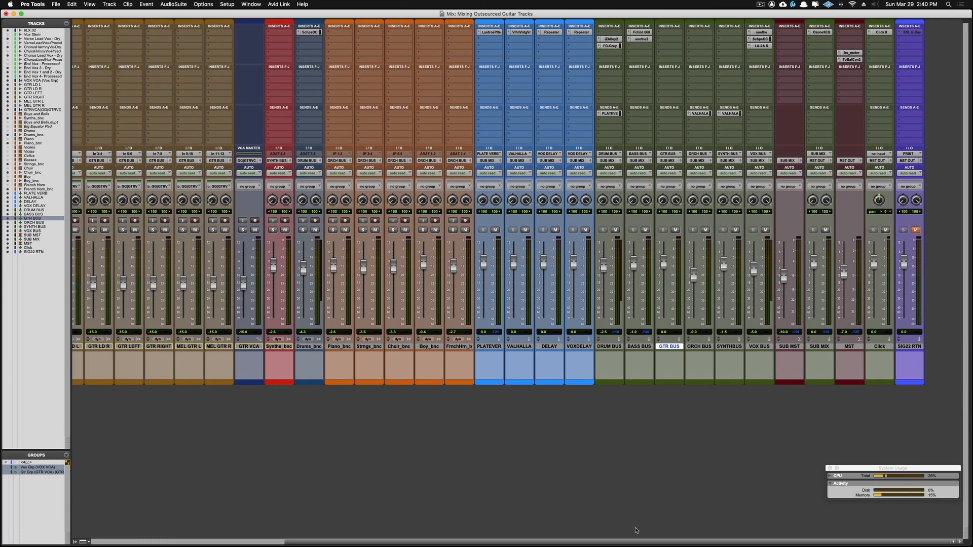
drag(640, 542, 462, 542)
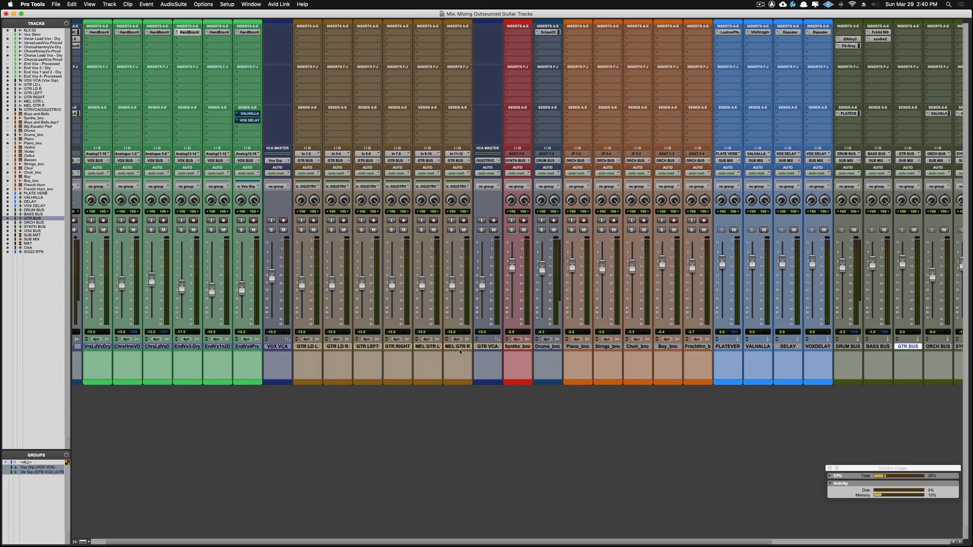
Turn on the Gtr Grp (GTR VCA) group and switch from the Mix window to the Edit window
mouse_move(482, 283)
mouse_down()
mouse_move(481, 260)
mouse_move(470, 287)
mouse_up()
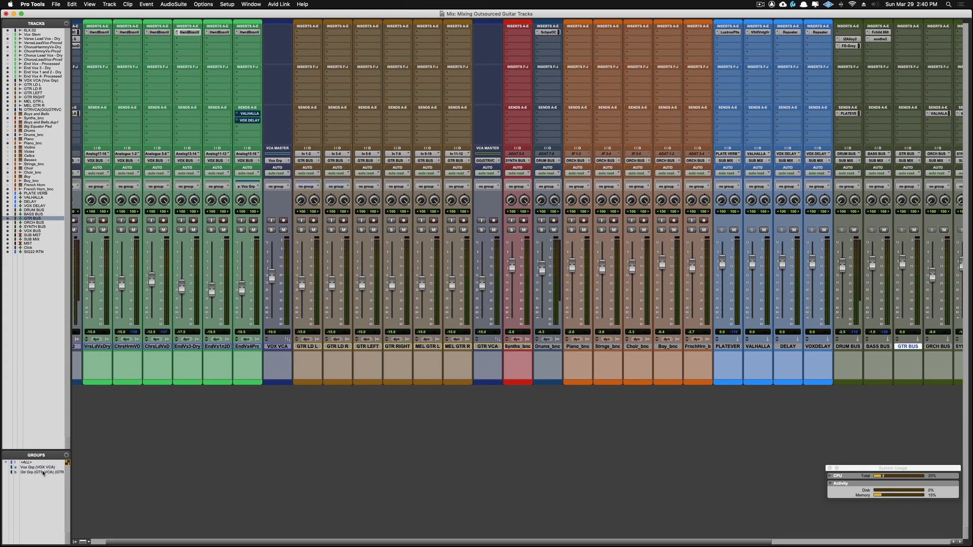
click(42, 472)
scroll(361, 543, right, 2)
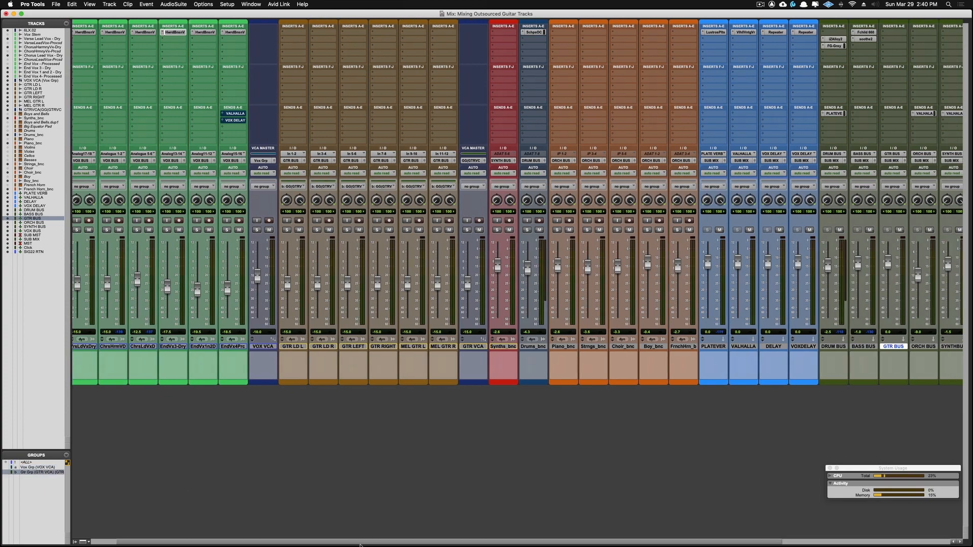
scroll(361, 543, right, 5)
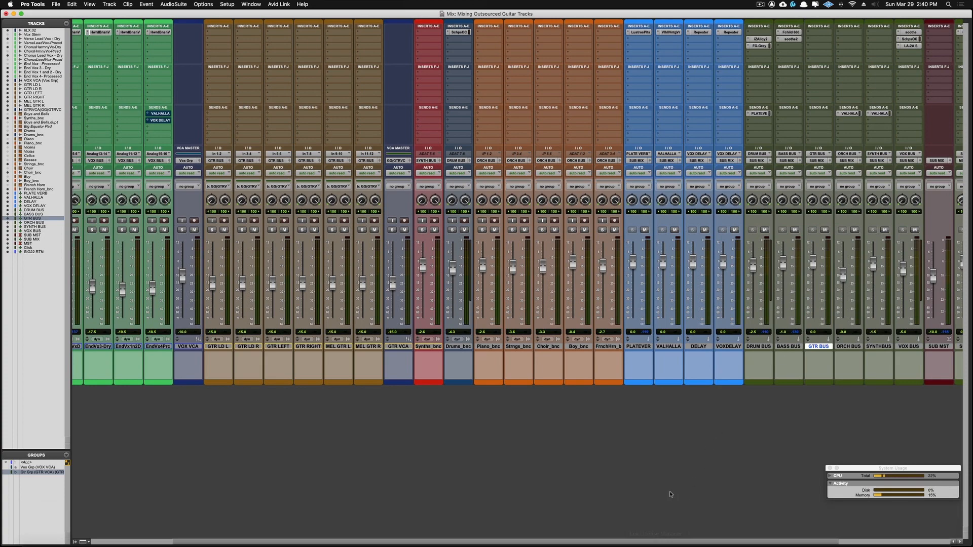
drag(669, 544, 385, 536)
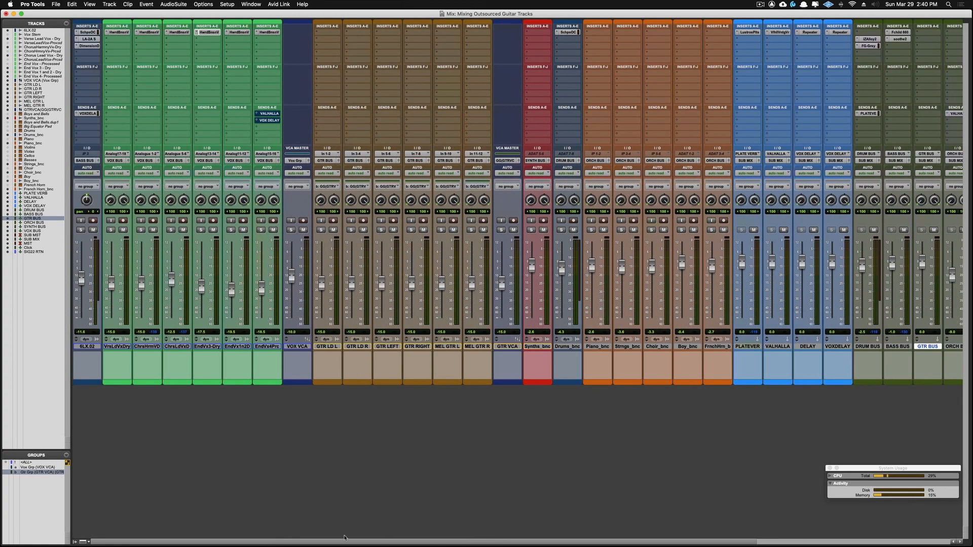
key(super+equal)
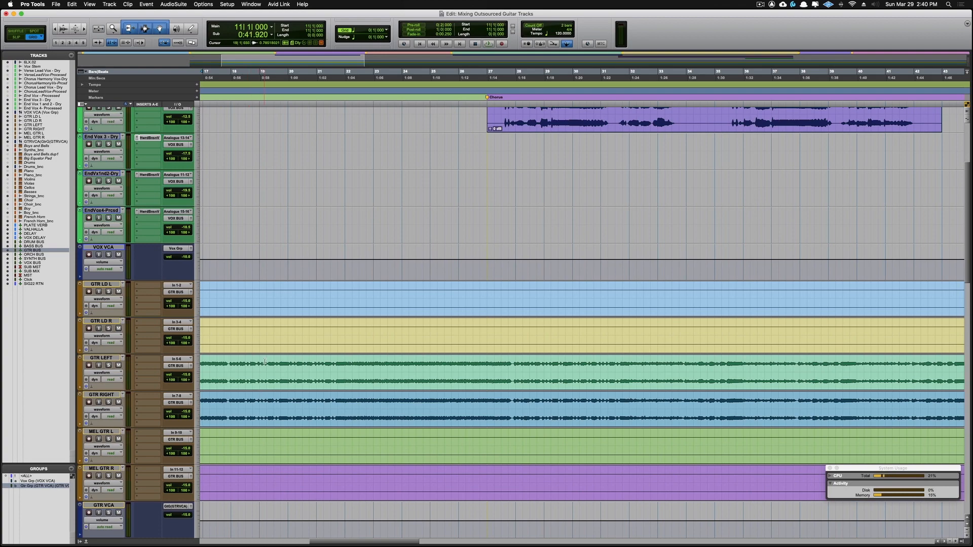
Select the guitar clips with the Gtr Grp on, turn the group off, and select the GTR LD L clip alone
scroll(259, 369, down, 3)
mouse_move(340, 543)
mouse_down()
mouse_move(217, 543)
mouse_move(252, 544)
mouse_up()
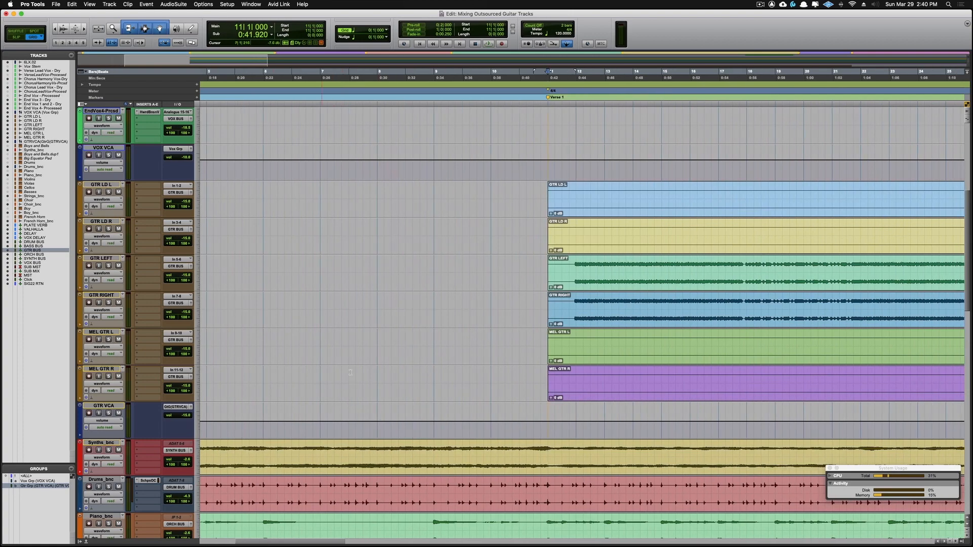
click(597, 206)
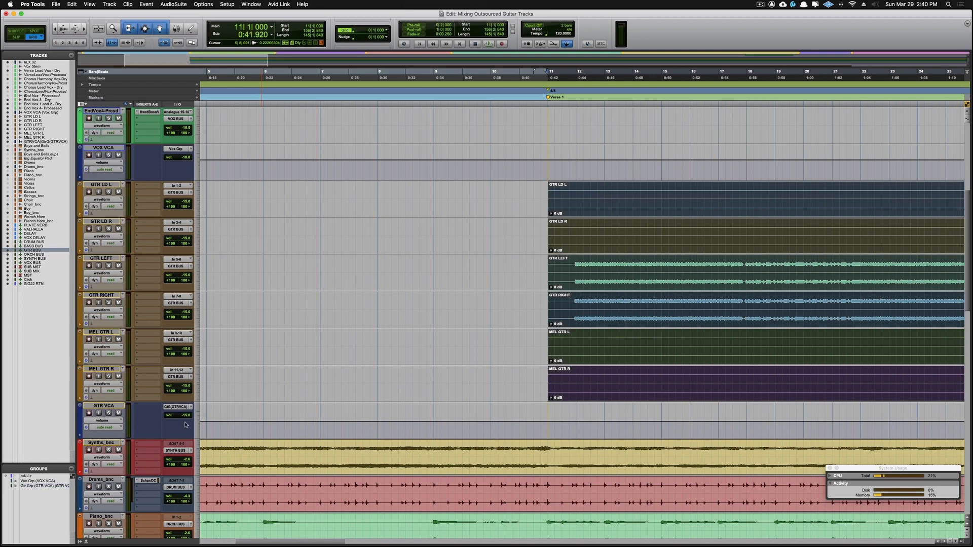
click(420, 306)
click(607, 209)
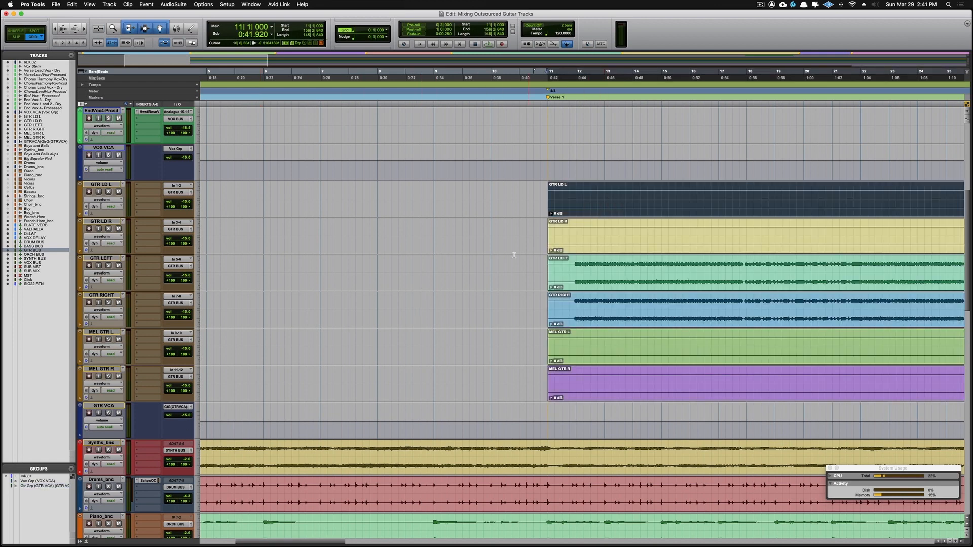
Use the Gtr Grp to move all six guitar clips together to the session start, and turn the group off
click(36, 487)
click(606, 250)
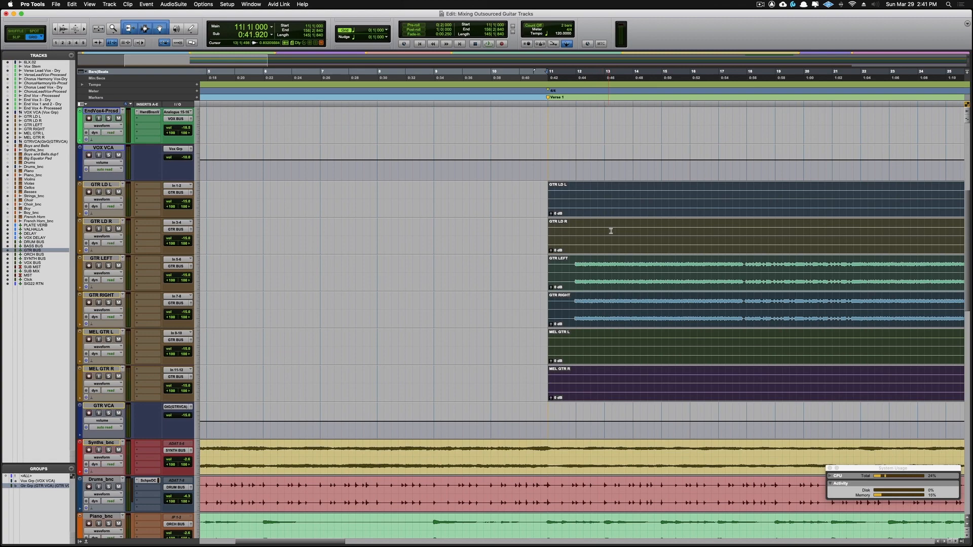
drag(609, 245, 185, 220)
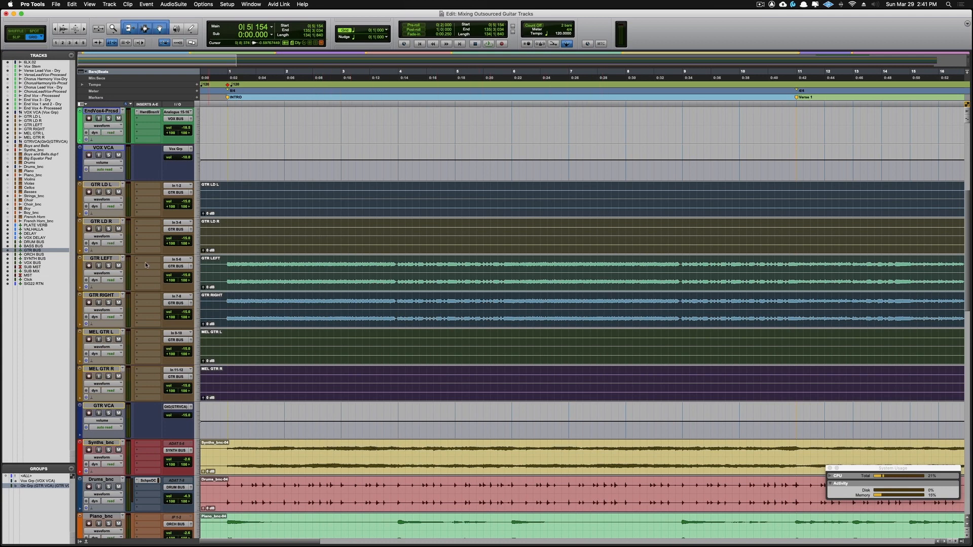
click(52, 486)
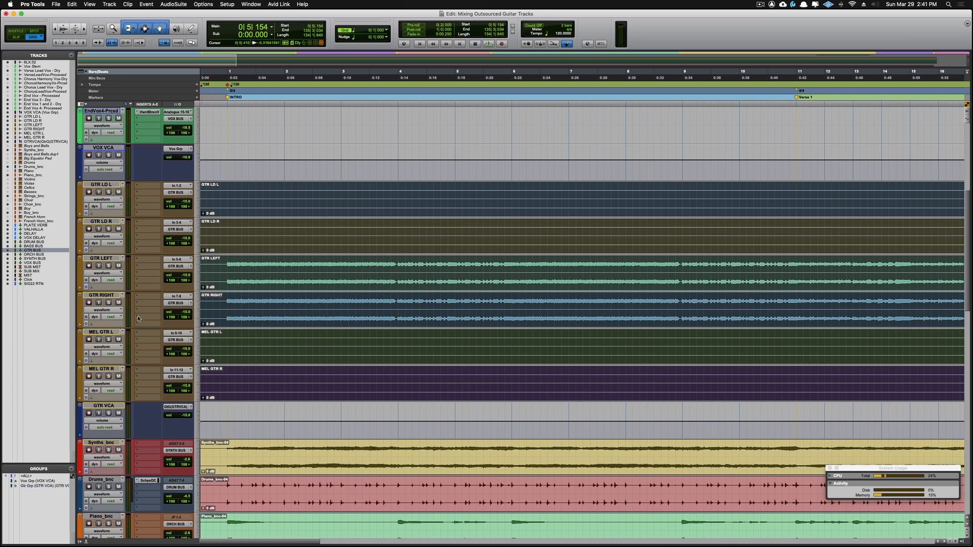
click(142, 318)
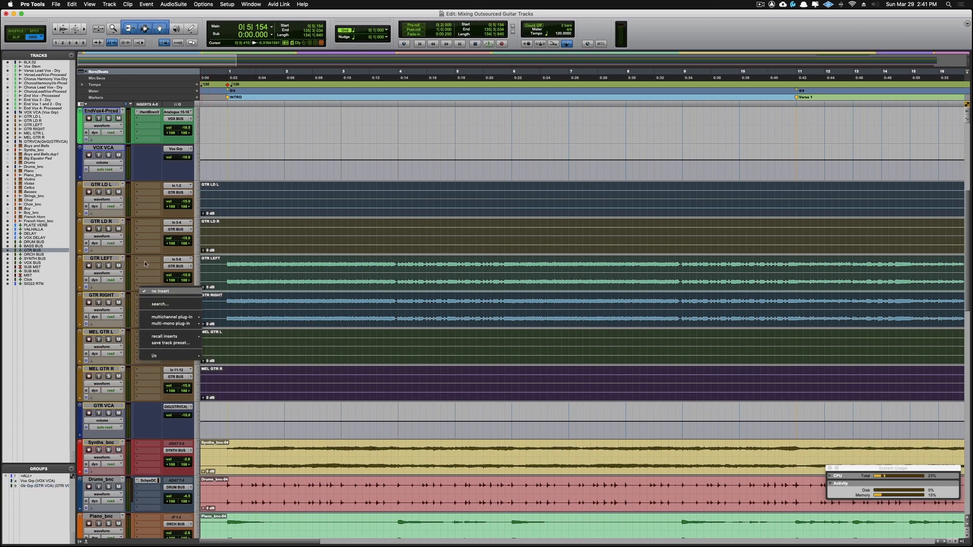
click(111, 147)
click(111, 147)
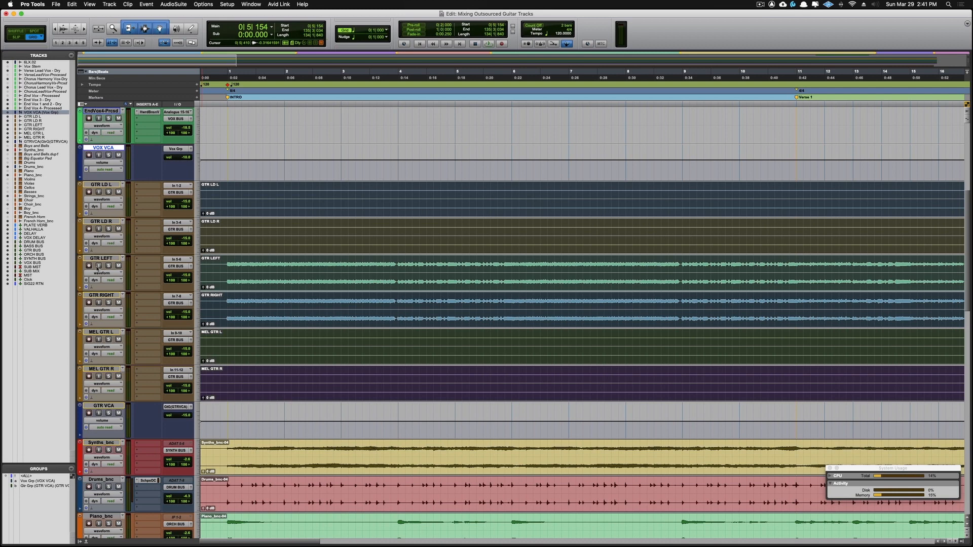
click(146, 263)
click(99, 261)
double_click(98, 260)
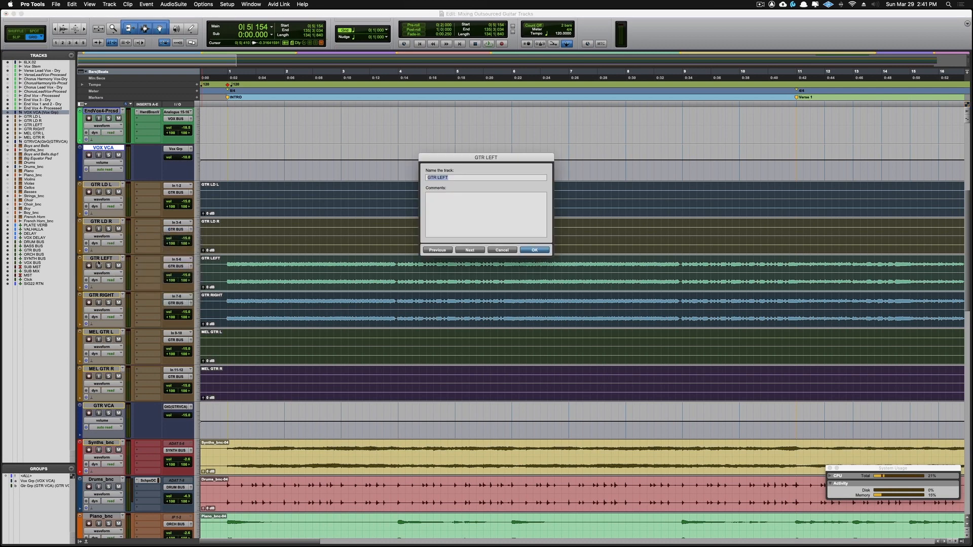
click(502, 250)
Move the GTR LEFT and GTR RIGHT tracks, in that order, directly above the GTR LD L track
click(107, 110)
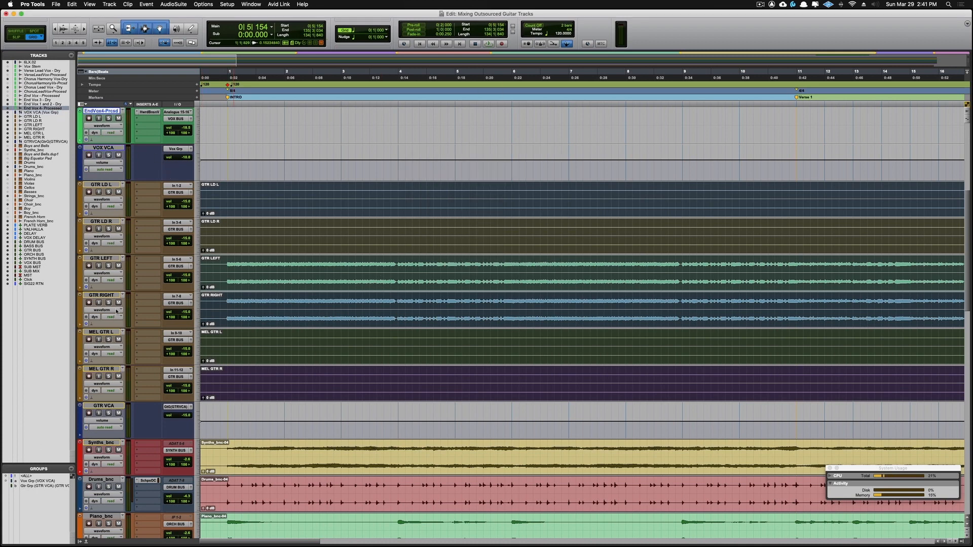
click(102, 186)
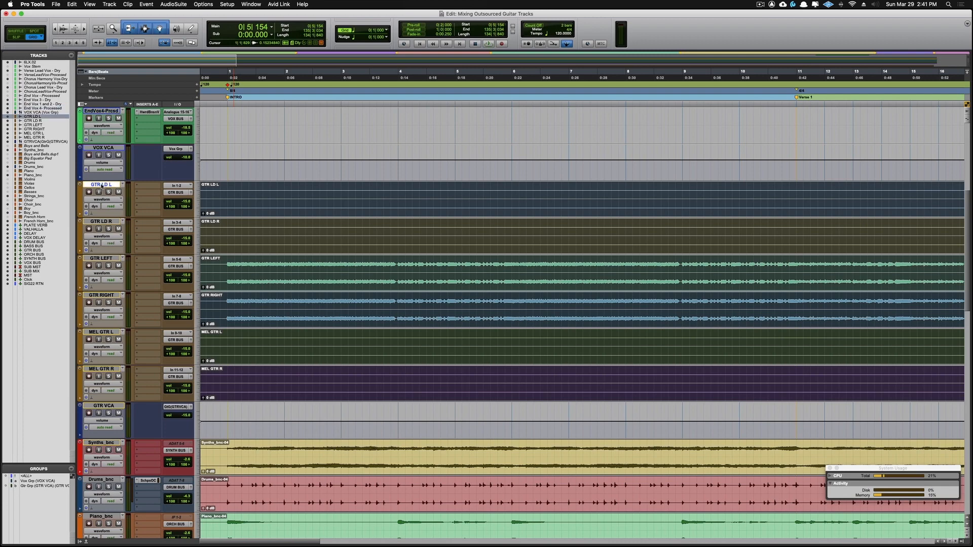
click(103, 259)
drag(103, 258, 114, 188)
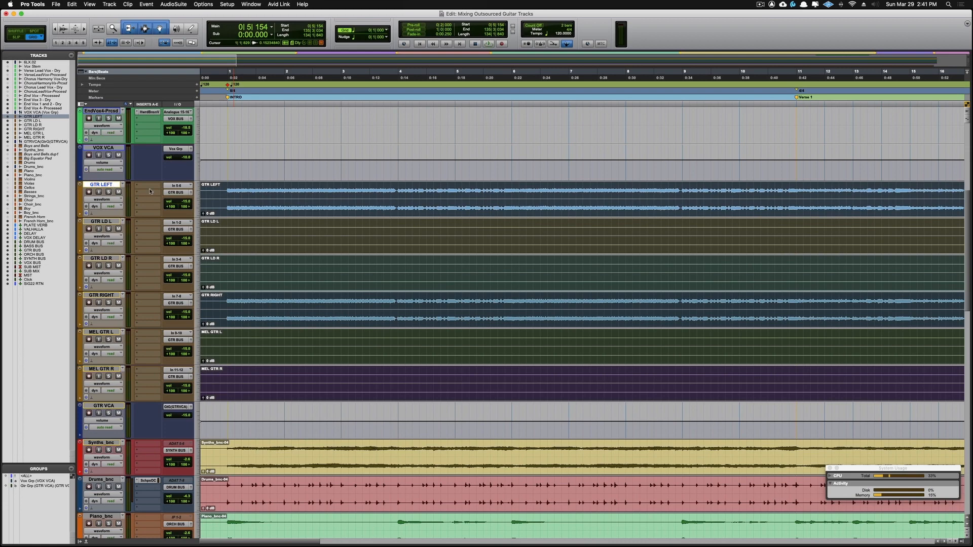
drag(104, 294, 108, 221)
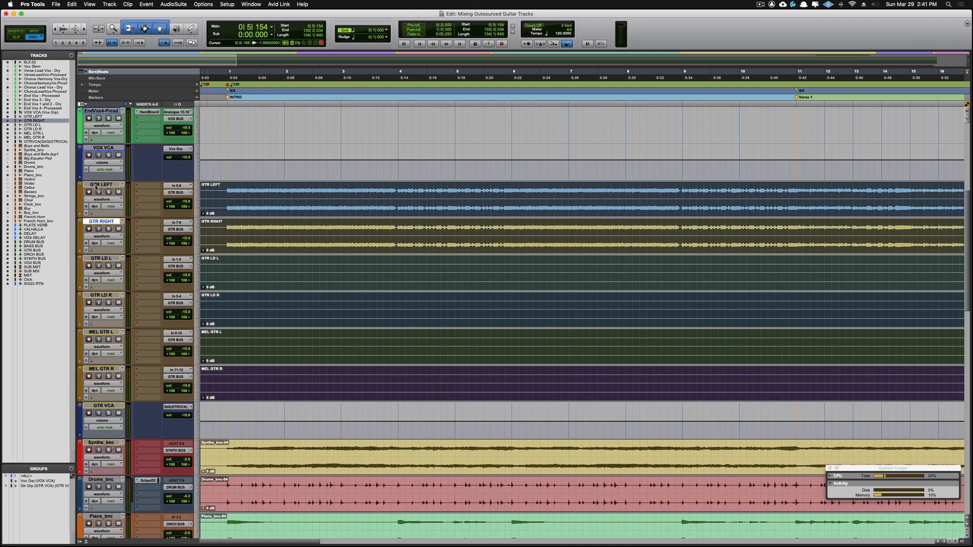
Pan both channels of GTR LEFT hard left and both channels of GTR RIGHT hard right, at 100
drag(189, 210, 133, 211)
drag(166, 244, 215, 252)
Pan both channels of GTR LD L partway left and both channels of GTR LD R equally far right
scroll(138, 278, right, 10)
scroll(140, 276, right, 10)
scroll(140, 276, down, 2)
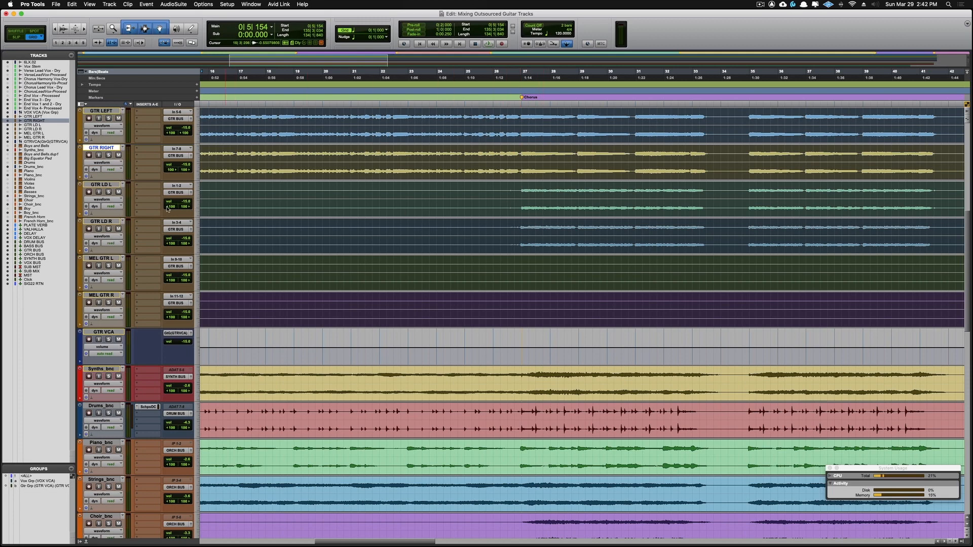
drag(168, 208, 169, 209)
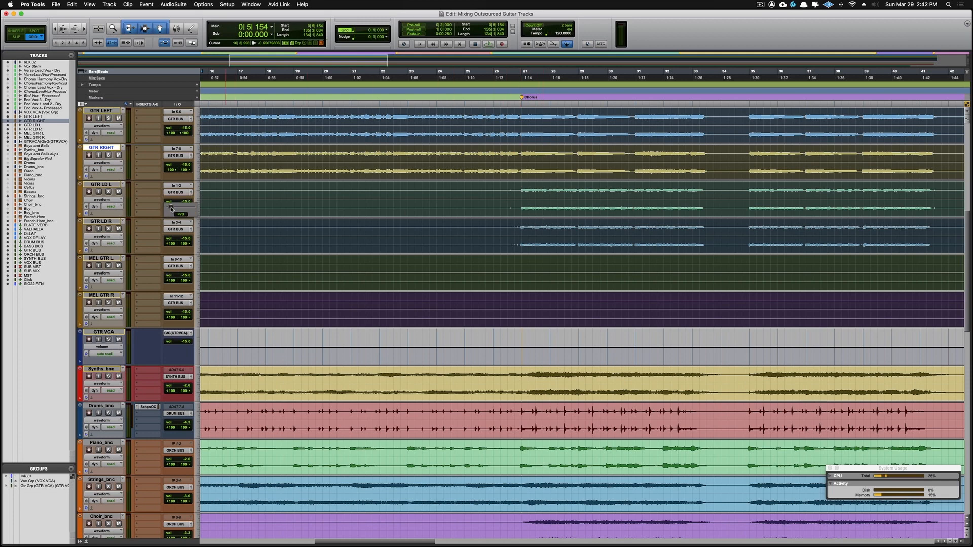
drag(171, 208, 171, 208)
drag(173, 207, 96, 220)
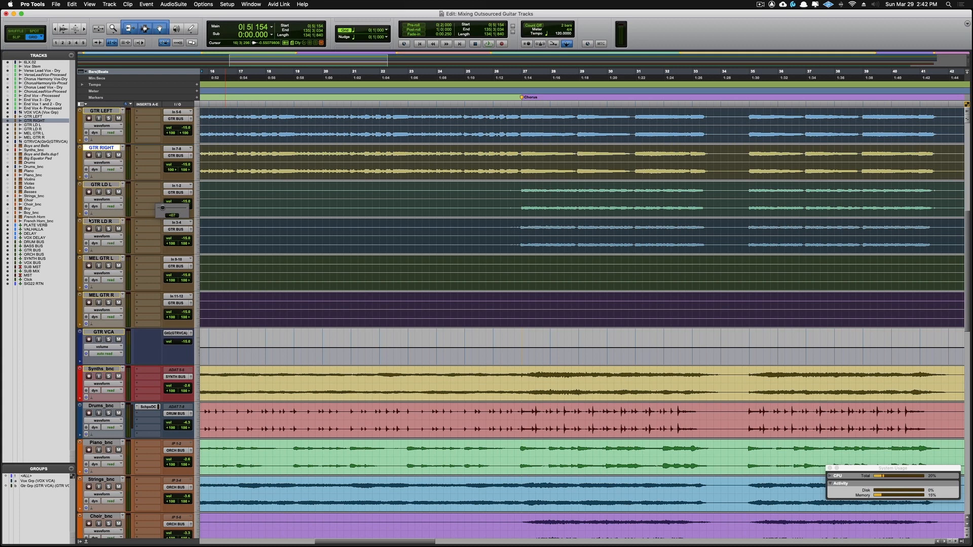
drag(90, 221, 90, 221)
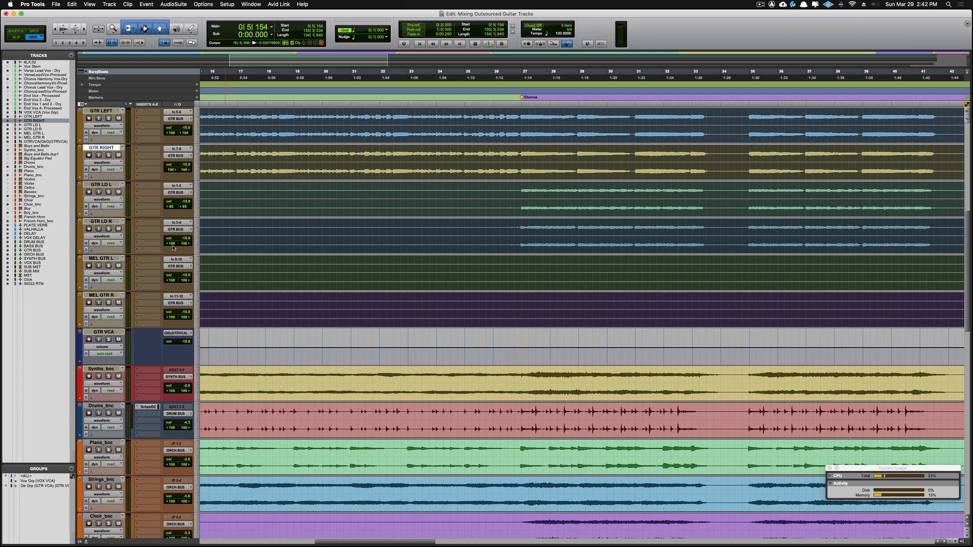
mouse_move(170, 247)
mouse_down()
mouse_move(206, 244)
mouse_move(188, 246)
mouse_up()
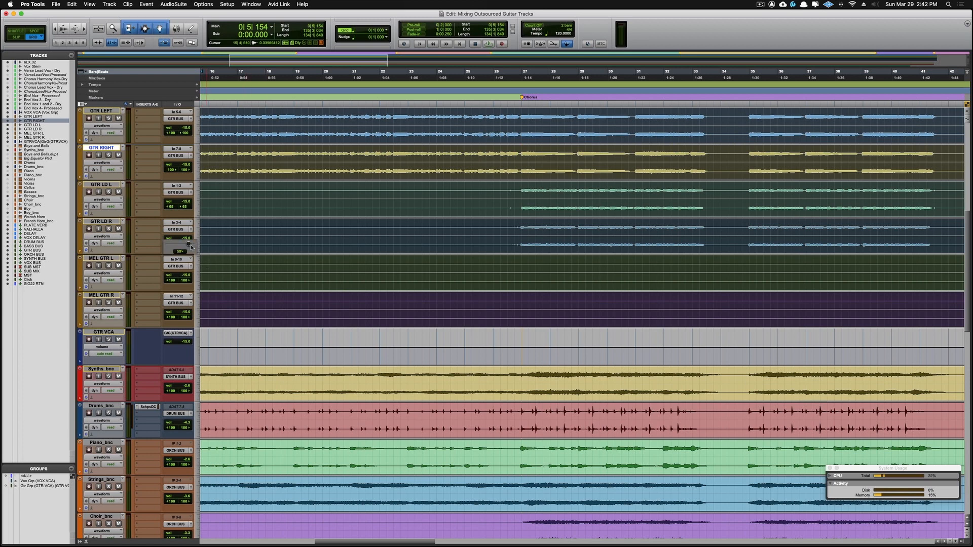
drag(191, 247, 196, 248)
Pan both channels of MEL GTR L hard left and both channels of MEL GTR R hard right, at 100
scroll(431, 305, right, 20)
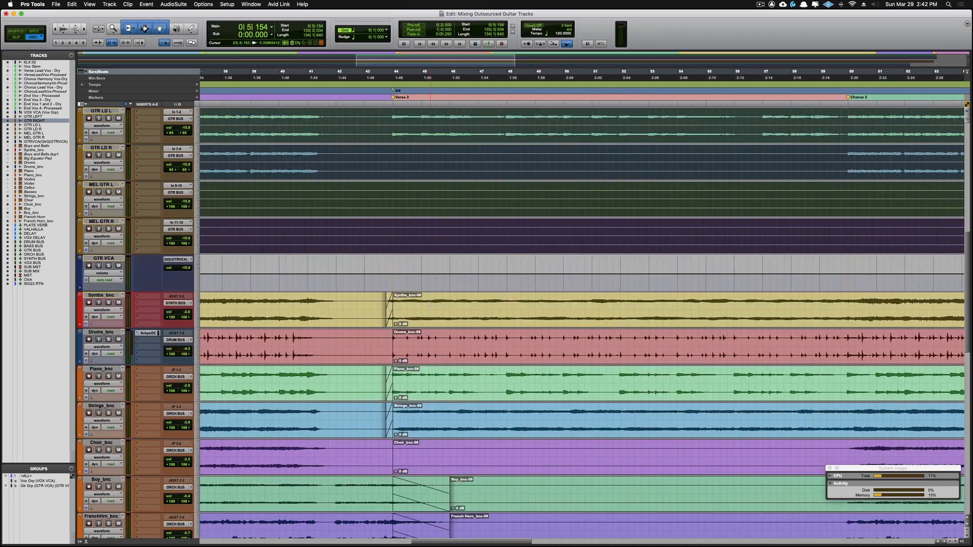
scroll(431, 305, up, 1)
scroll(431, 305, right, 8)
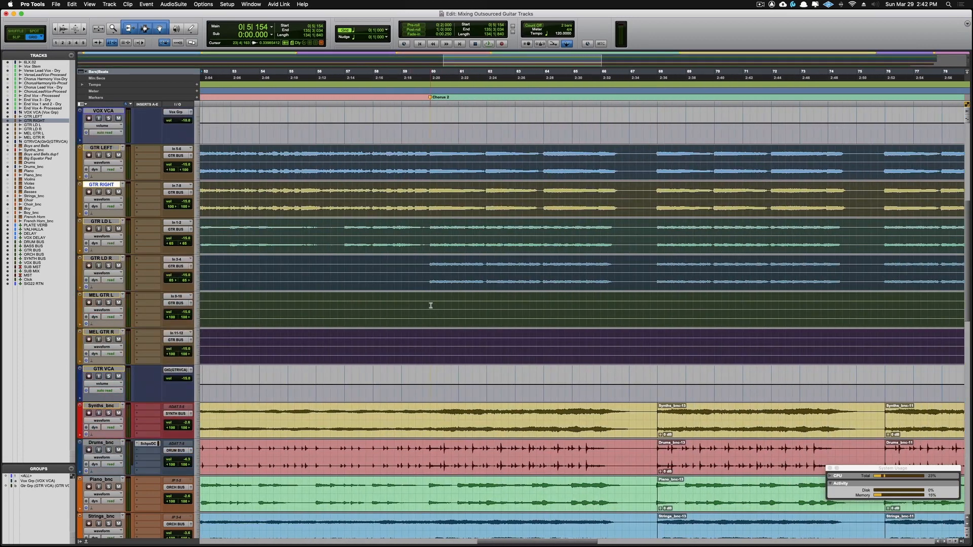
scroll(430, 304, right, 14)
scroll(431, 305, down, 2)
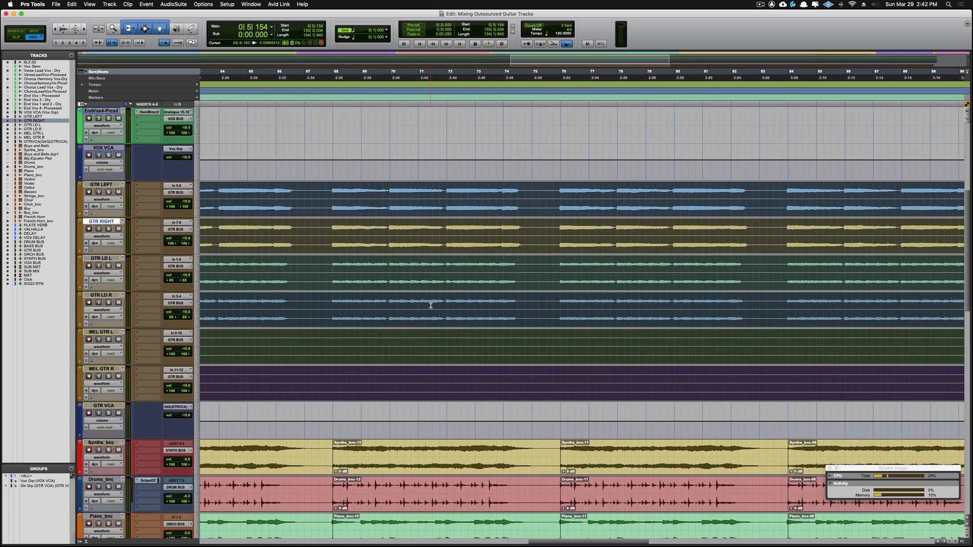
scroll(430, 305, right, 10)
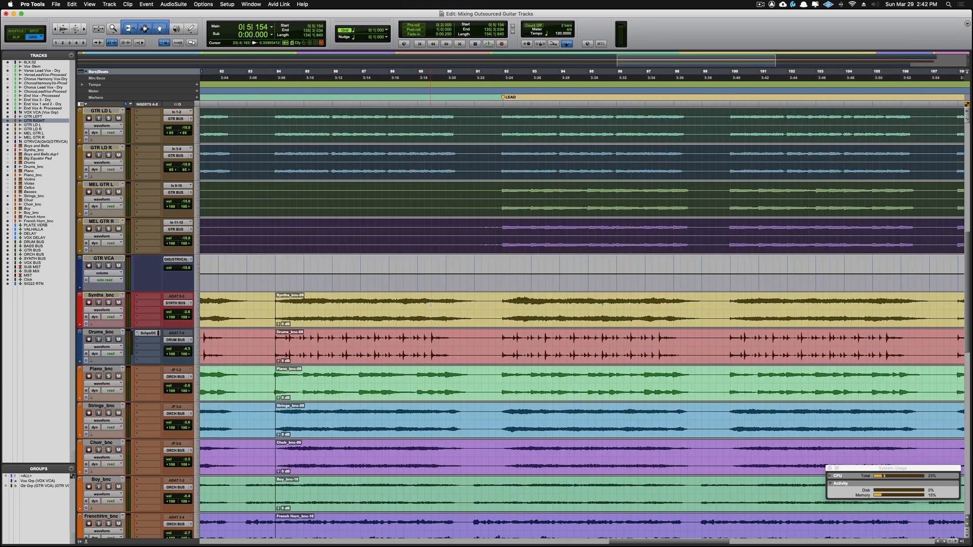
scroll(430, 305, up, 1)
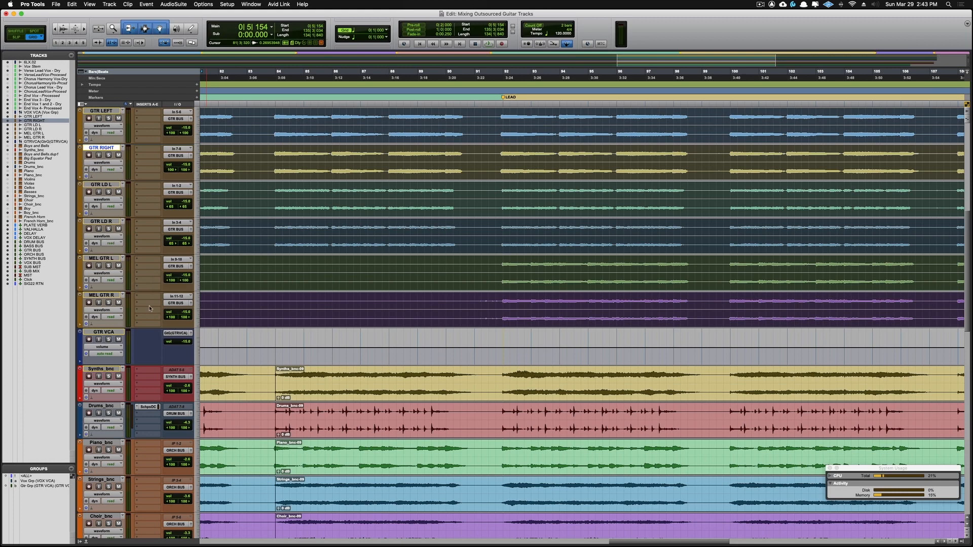
drag(169, 319, 214, 316)
Trim the start of all six guitar clips to 0|8|000 and add short fade-ins before bar 1 on GTR LEFT and GTR RIGHT
scroll(713, 332, right, 10)
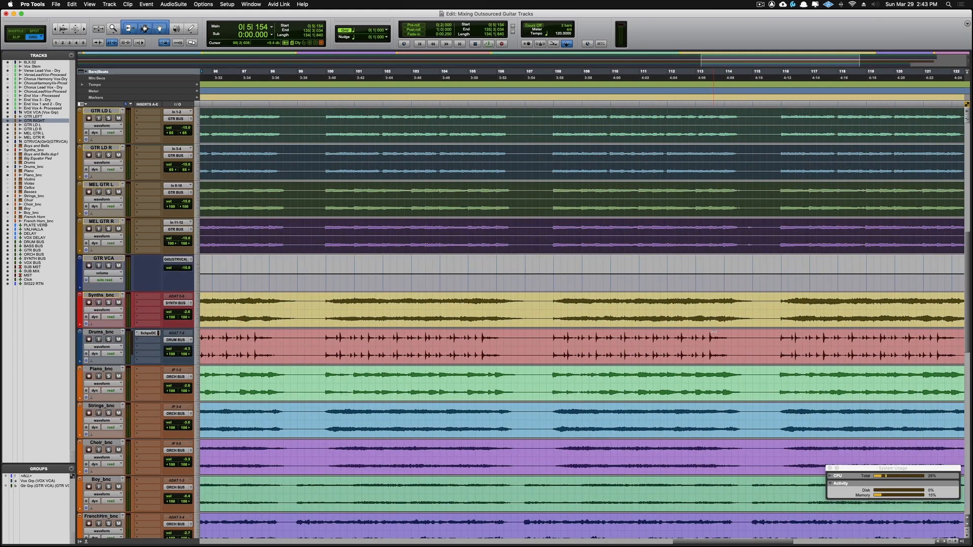
scroll(713, 332, right, 9)
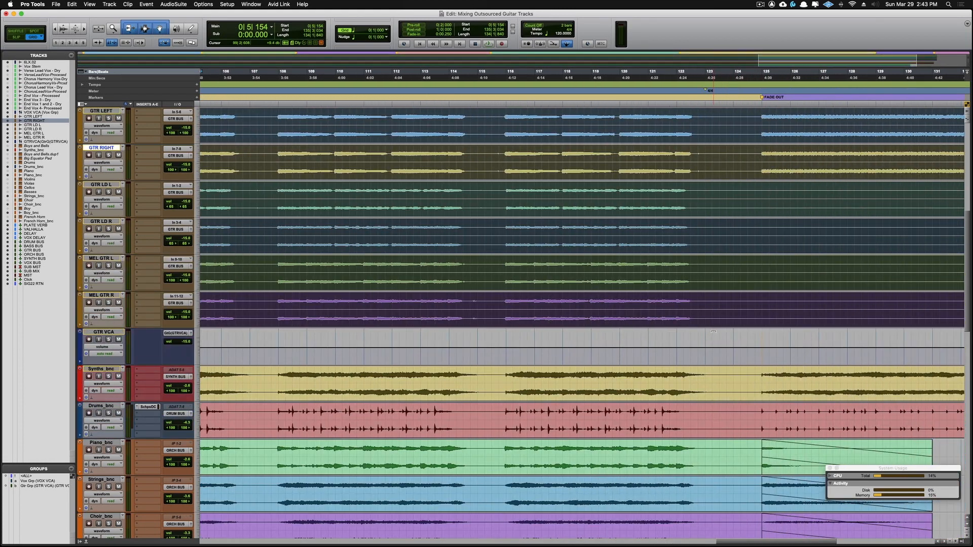
scroll(713, 332, right, 1)
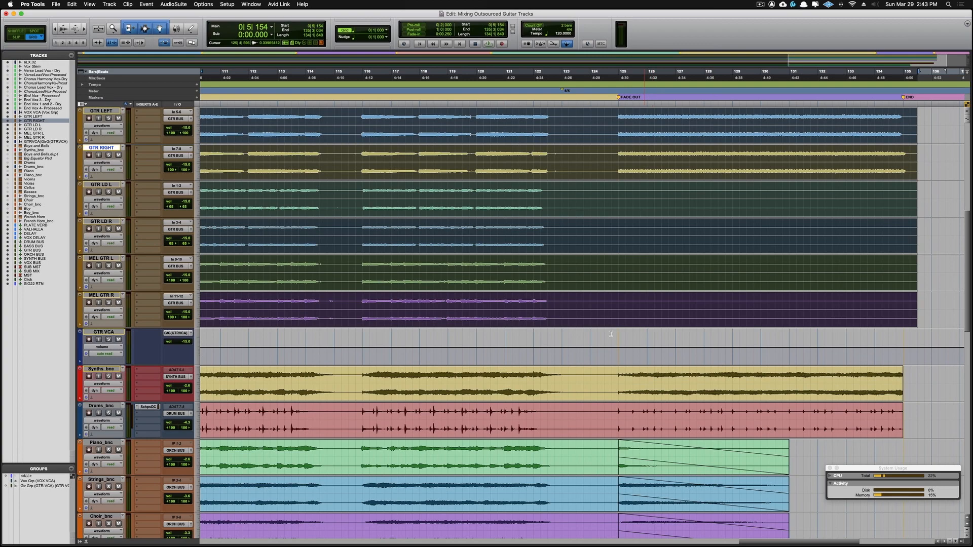
scroll(600, 352, left, 20)
scroll(600, 353, up, 4)
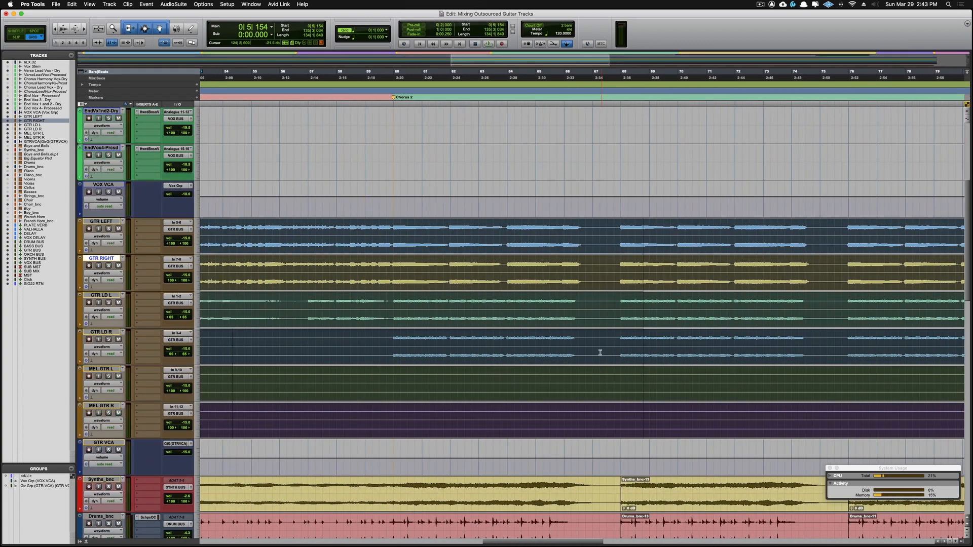
scroll(600, 352, left, 3)
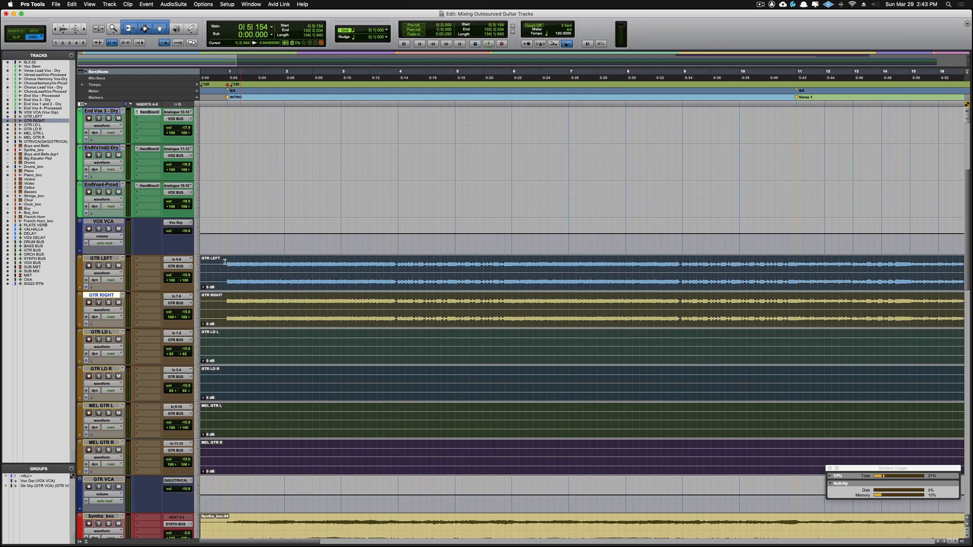
mouse_move(203, 270)
mouse_down()
mouse_move(244, 273)
mouse_move(218, 276)
mouse_move(229, 260)
mouse_up()
drag(226, 299, 228, 300)
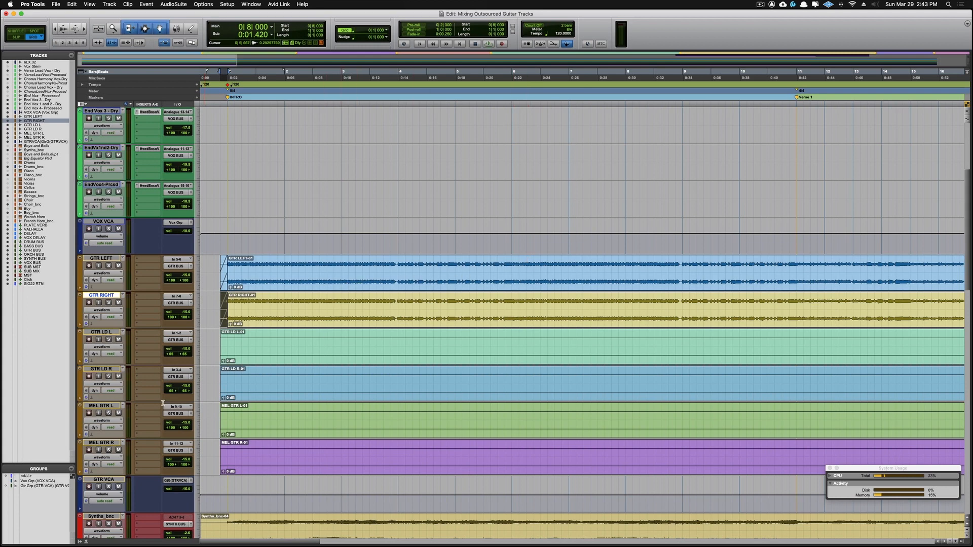
Enable the guitar edit group and delete the silent gap from 33|3|000 to bar 35 on all six guitar tracks
click(36, 486)
scroll(341, 395, right, 15)
scroll(342, 395, down, 1)
scroll(341, 394, right, 12)
scroll(342, 395, down, 1)
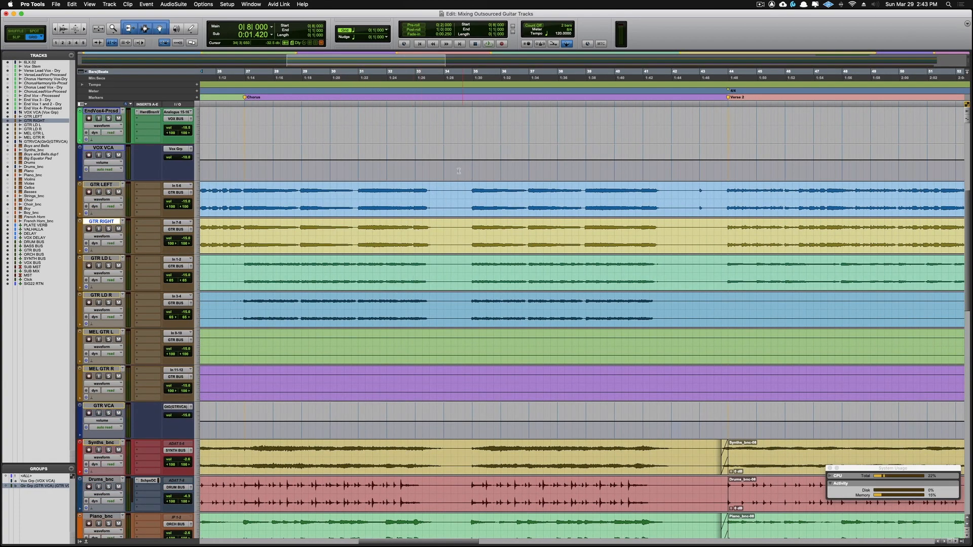
click(429, 196)
drag(429, 196, 472, 208)
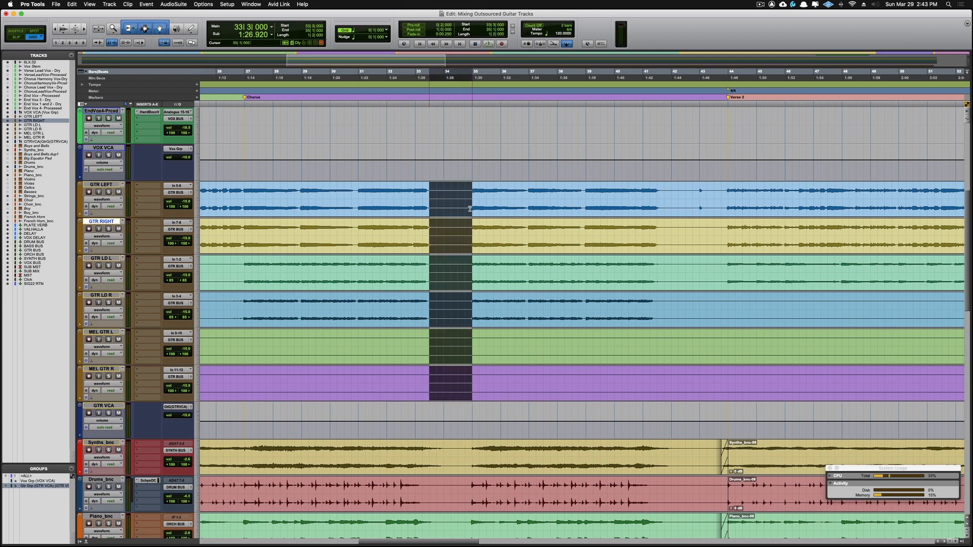
key(Delete)
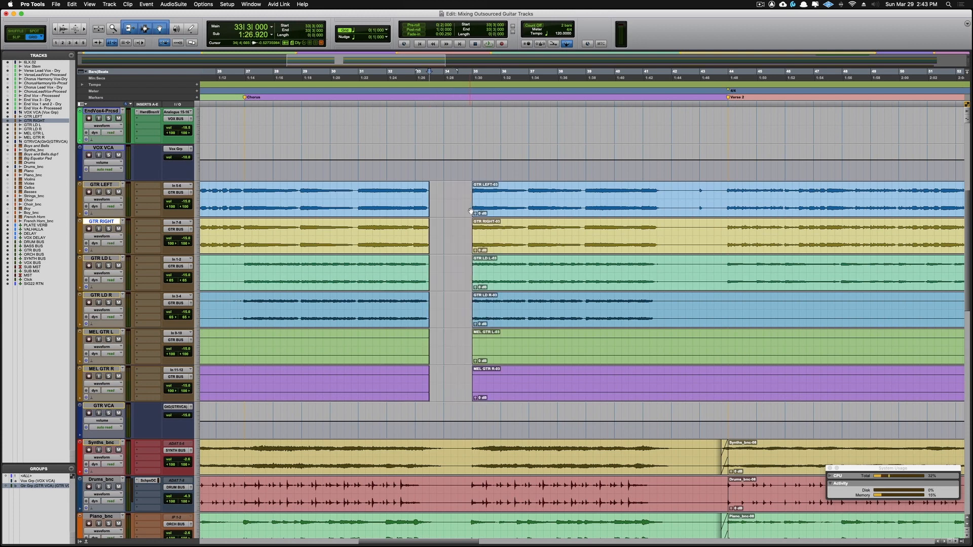
Delete the silent gap from 41|3|000 to the Verse 2 marker across the grouped guitar tracks
click(658, 195)
drag(659, 194, 728, 198)
key(Delete)
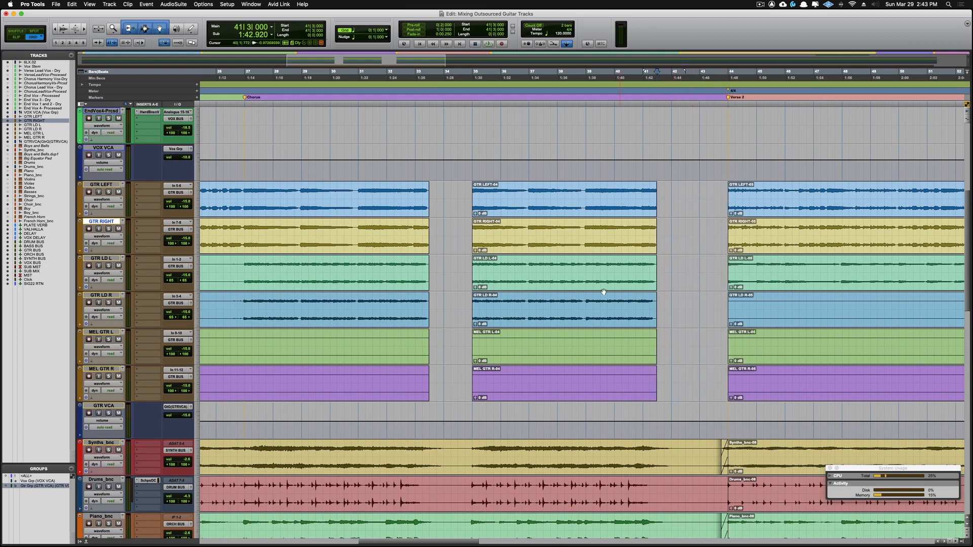
Delete the silent gaps in Chorus 2 from 66|3|000 to bar 68 and from 74|3|000 to bar 76 across the grouped guitar tracks
scroll(559, 360, right, 15)
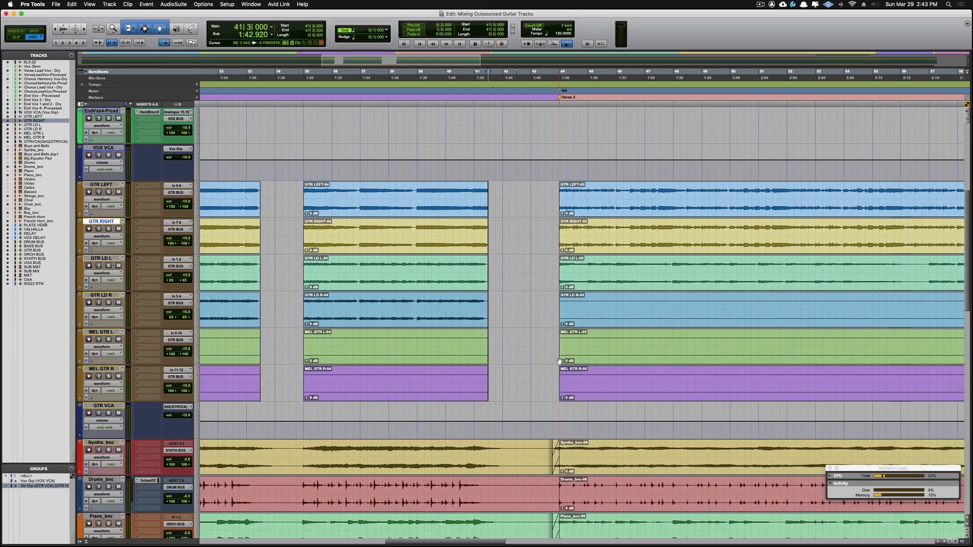
scroll(559, 361, right, 3)
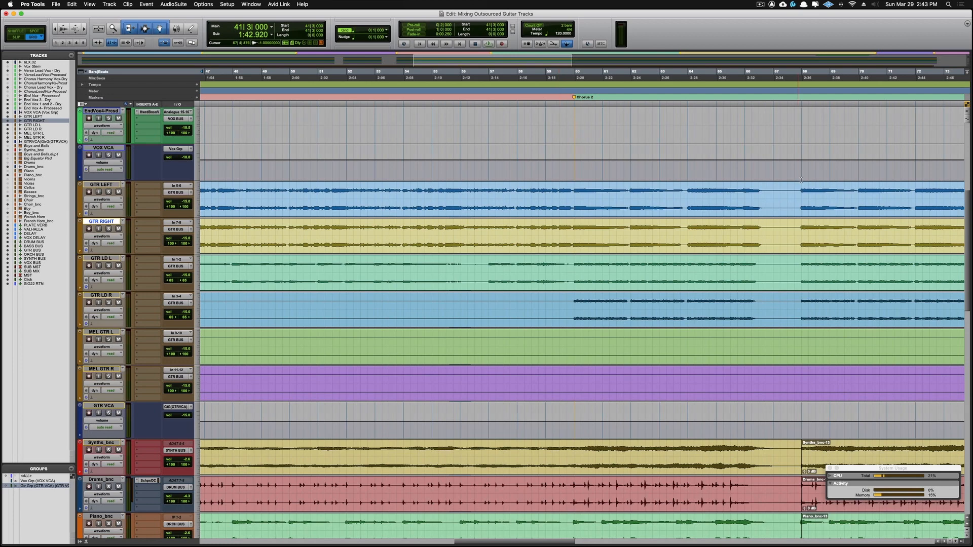
drag(759, 194, 801, 204)
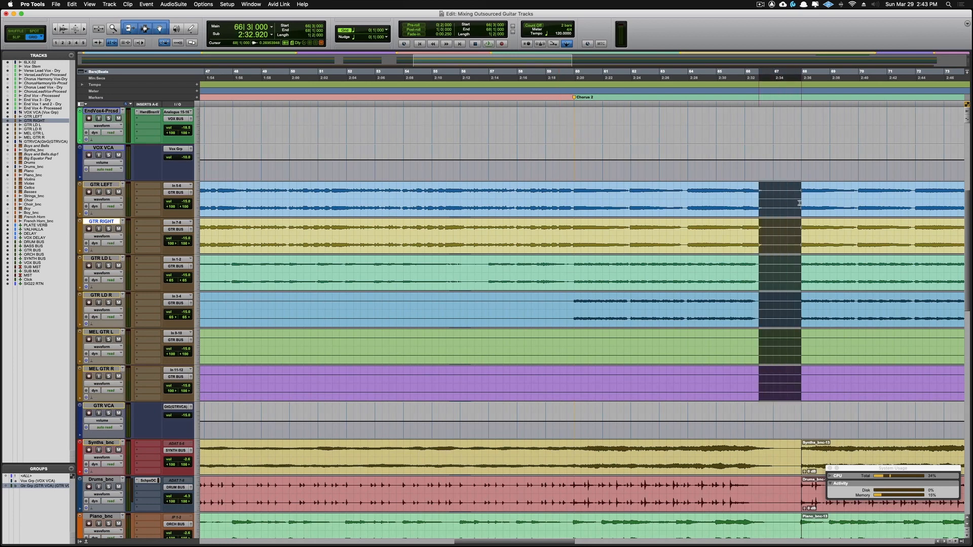
key(BackSpace)
scroll(758, 238, right, 6)
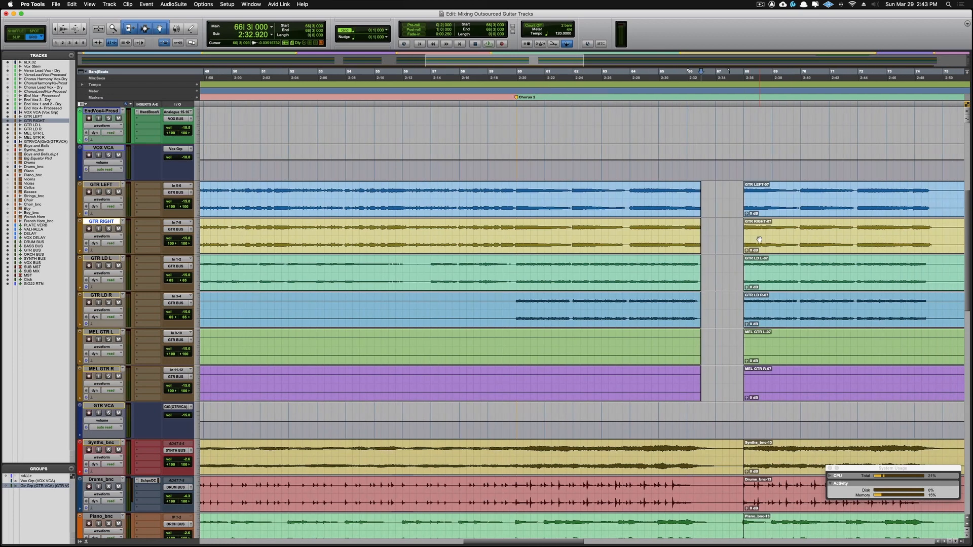
scroll(758, 240, right, 3)
drag(718, 191, 758, 195)
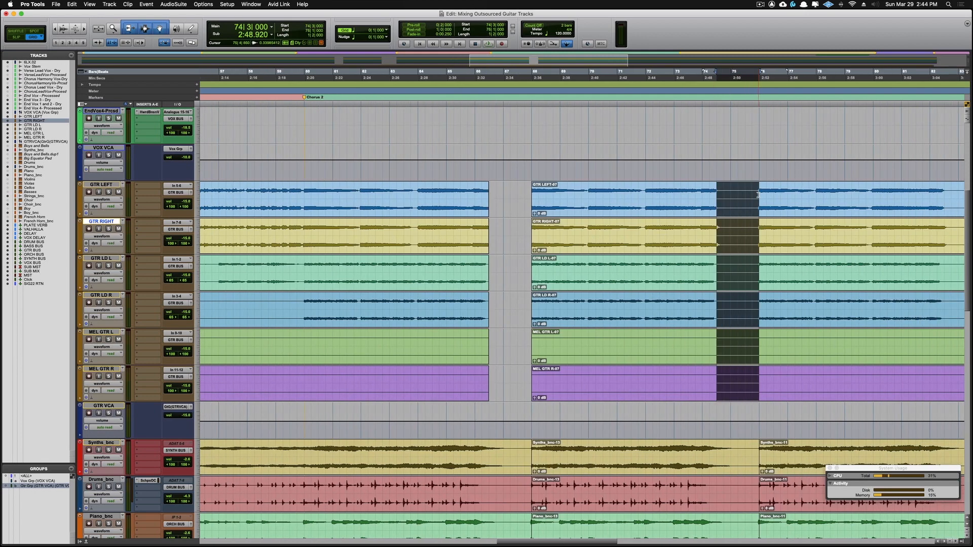
key(BackSpace)
Delete the silent gaps from 82|3|000 to bar 84 and from 90|3|000 to the LEAD marker across the grouped guitar tracks
scroll(706, 175, right, 11)
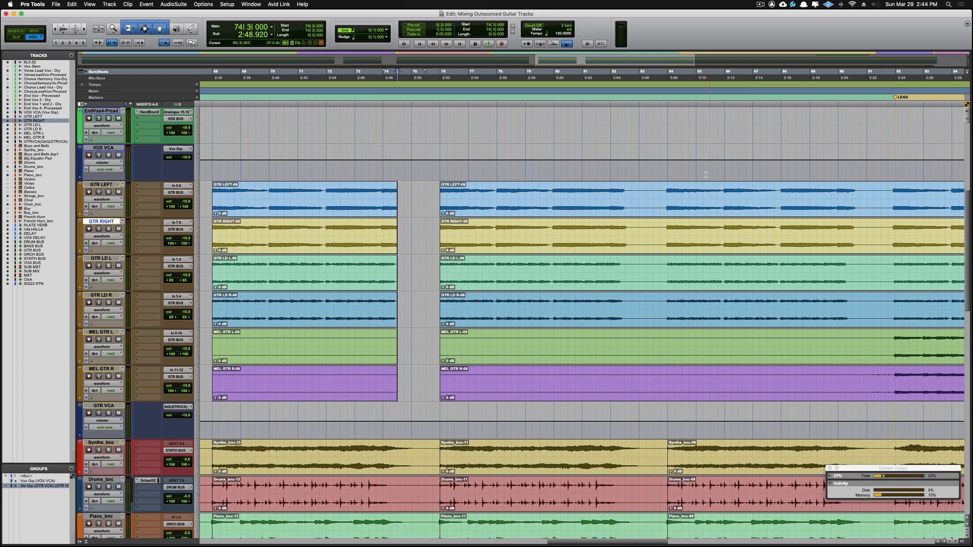
drag(625, 197, 665, 201)
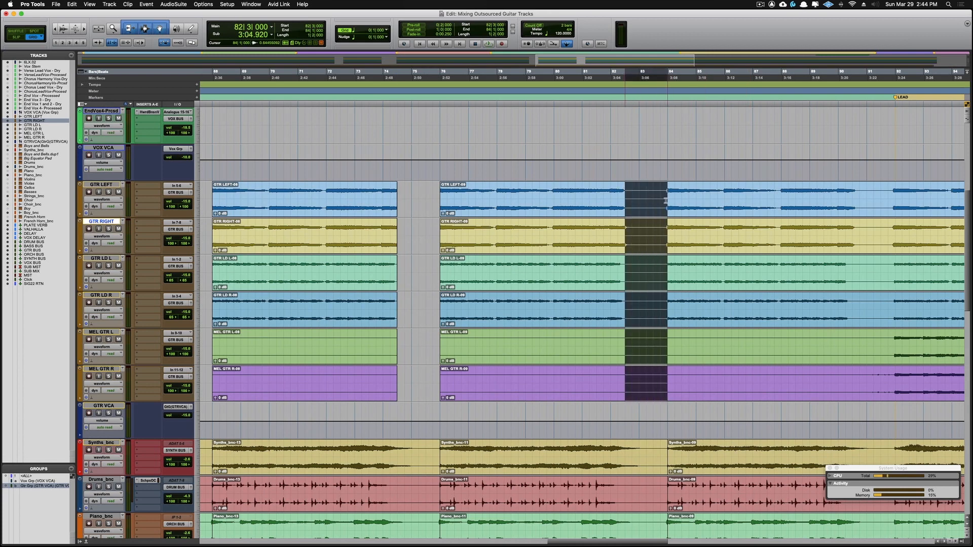
key(BackSpace)
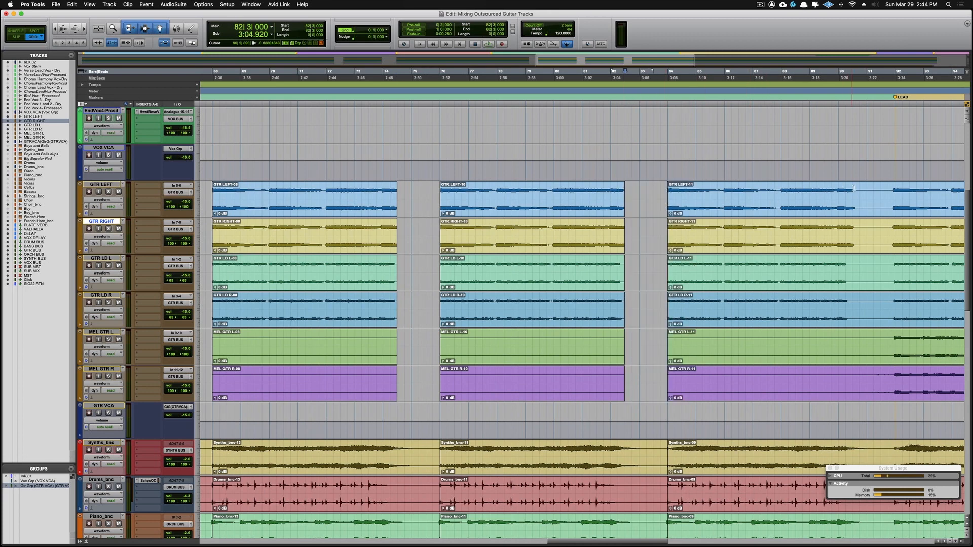
drag(852, 188, 894, 194)
key(BackSpace)
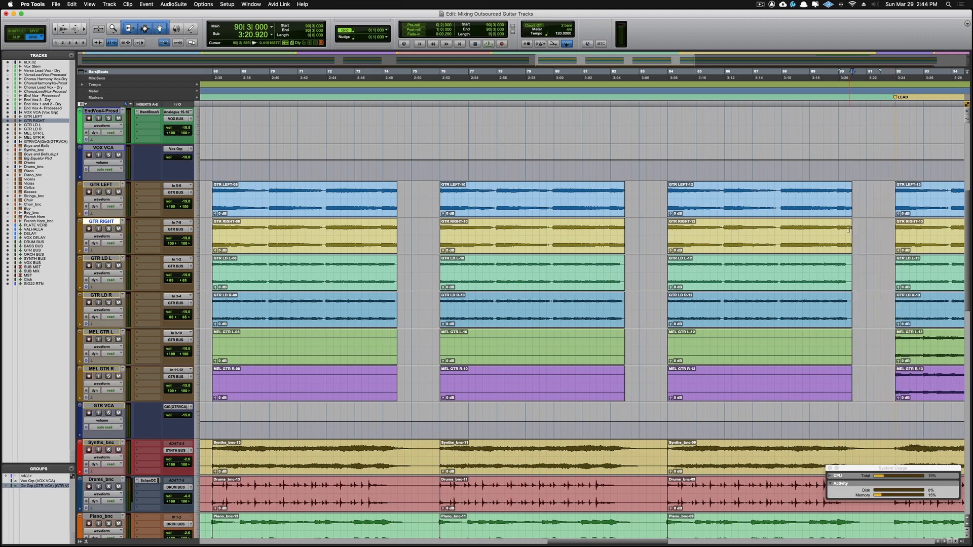
Delete the silent gaps in the LEAD section from 98|3|000 to bar 100 and from 106|3|000 to bar 108 on the guitars
scroll(848, 229, right, 10)
scroll(848, 229, down, 1)
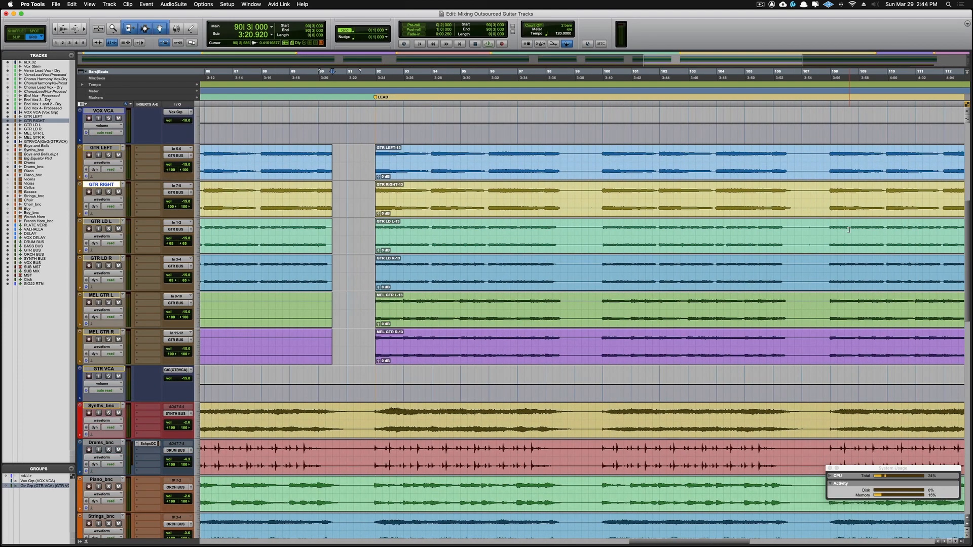
click(560, 151)
drag(560, 151, 603, 152)
key(BackSpace)
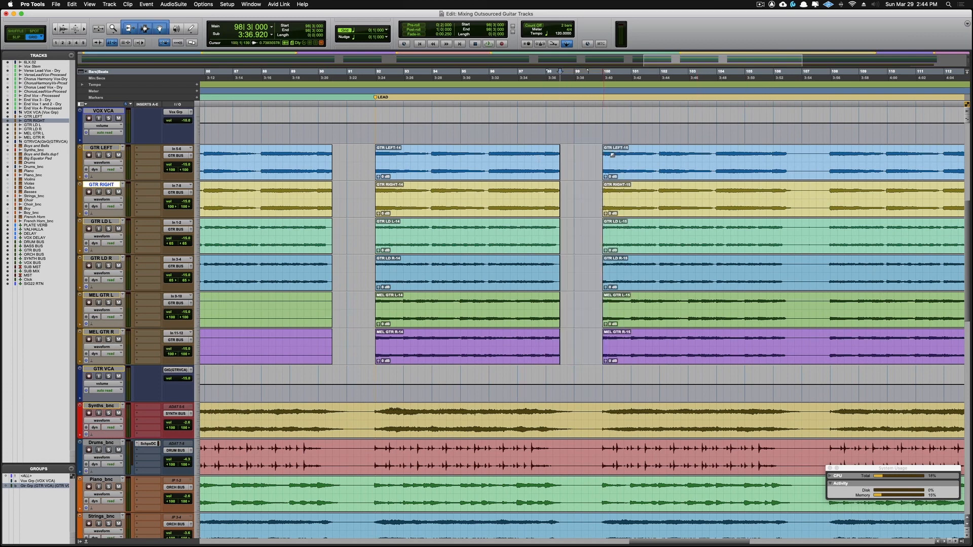
drag(787, 157, 829, 154)
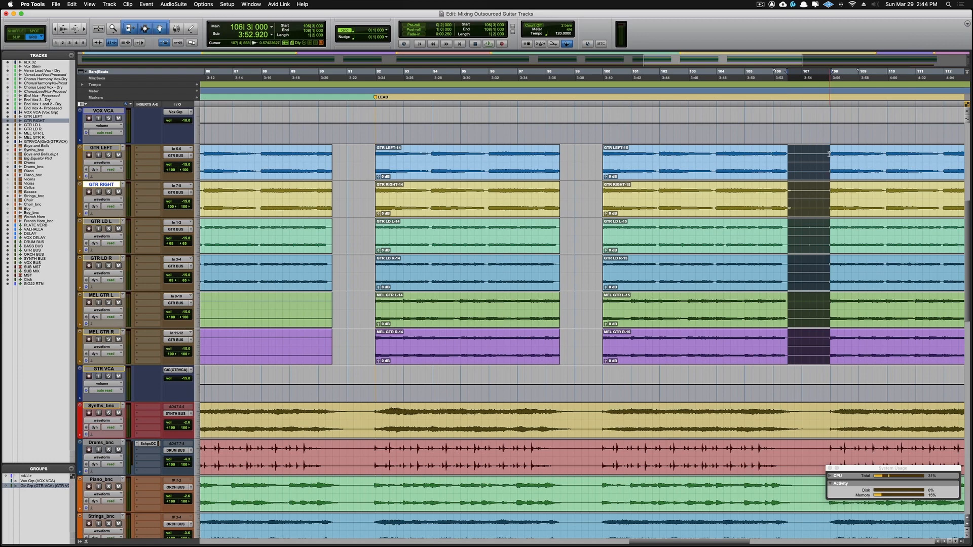
key(BackSpace)
Delete the silent gaps from 114|3|000 to bar 116 and from 122|3|000 to the FADE OUT marker across the grouped guitar tracks
scroll(829, 154, right, 10)
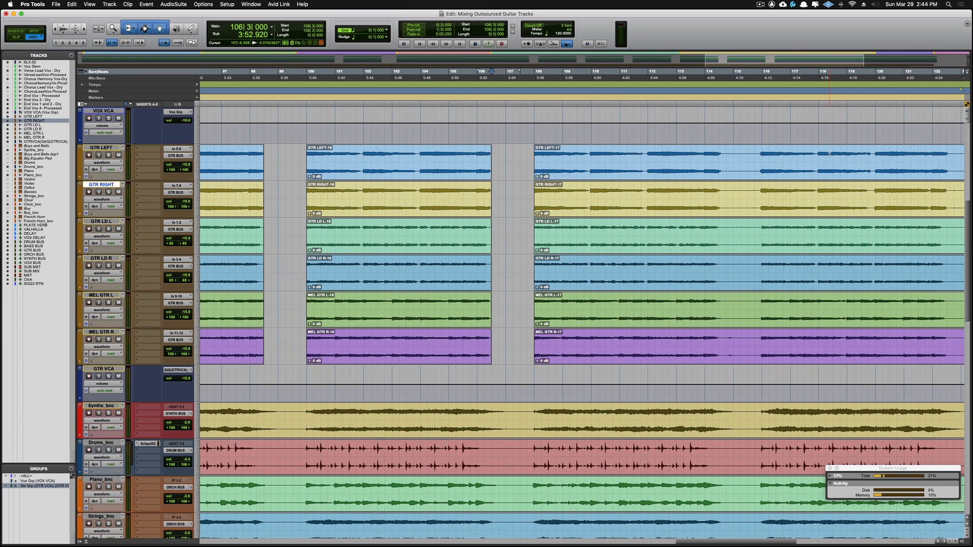
drag(720, 150, 763, 148)
key(BackSpace)
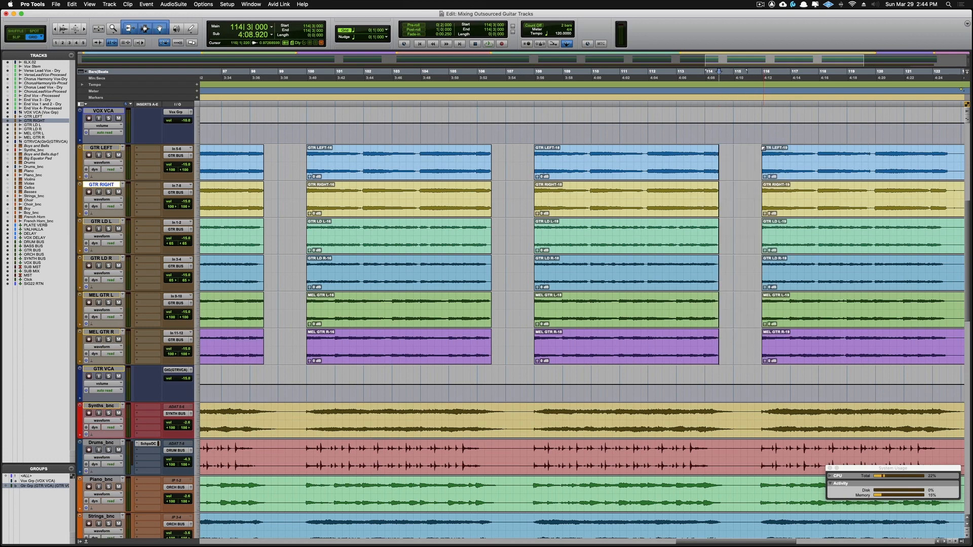
scroll(763, 148, right, 12)
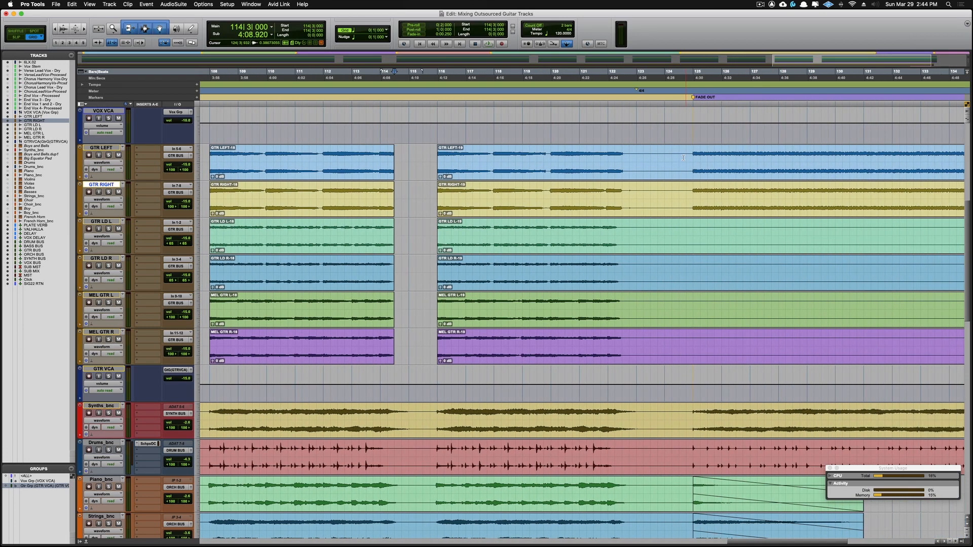
drag(622, 153, 689, 159)
key(BackSpace)
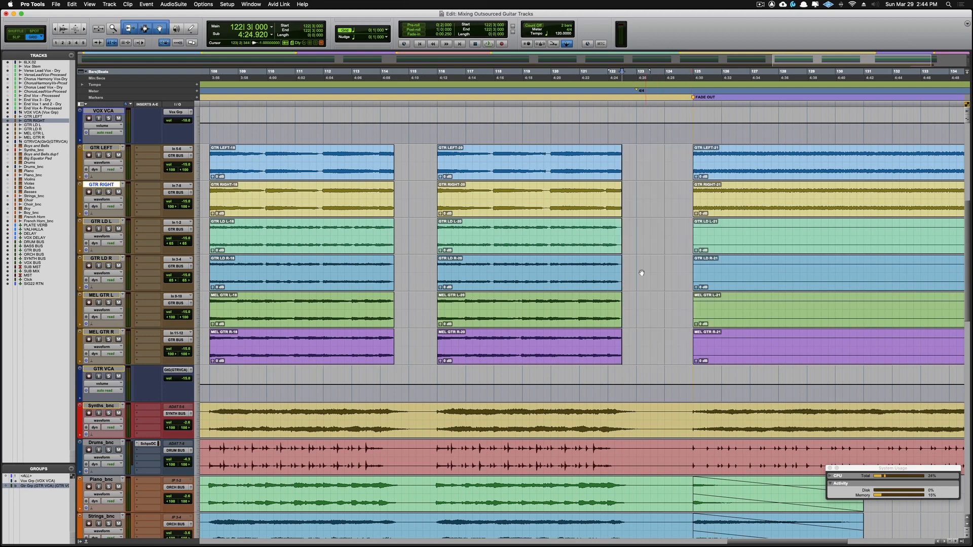
key(super+z)
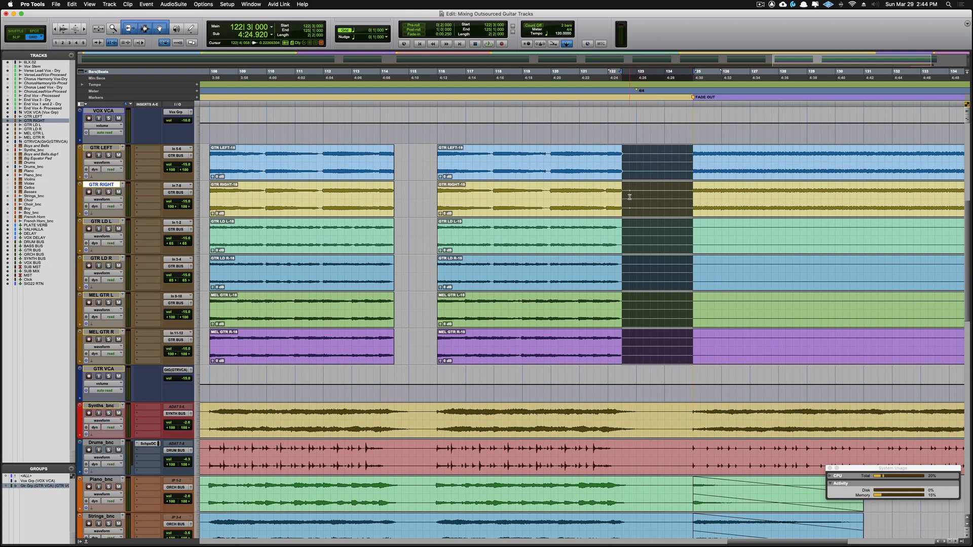
key(Delete)
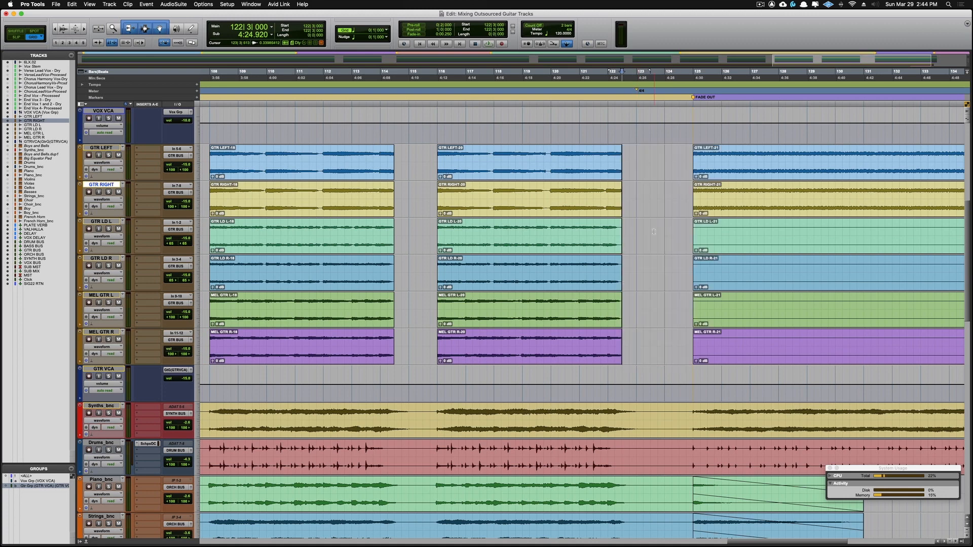
Disable the guitar edit group and delete the silent FADE OUT clips on MEL GTR R, MEL GTR L, GTR LD R and GTR LD L
scroll(642, 248, right, 5)
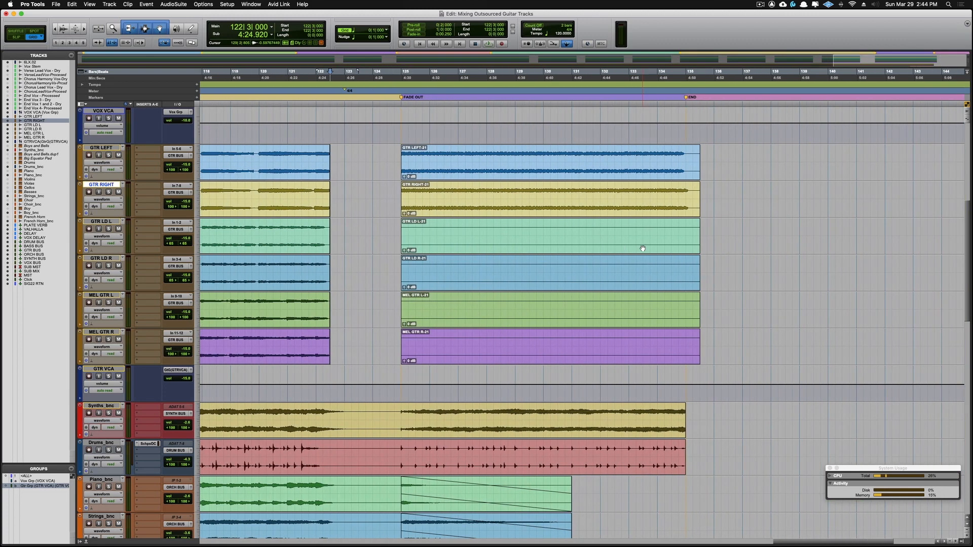
click(48, 486)
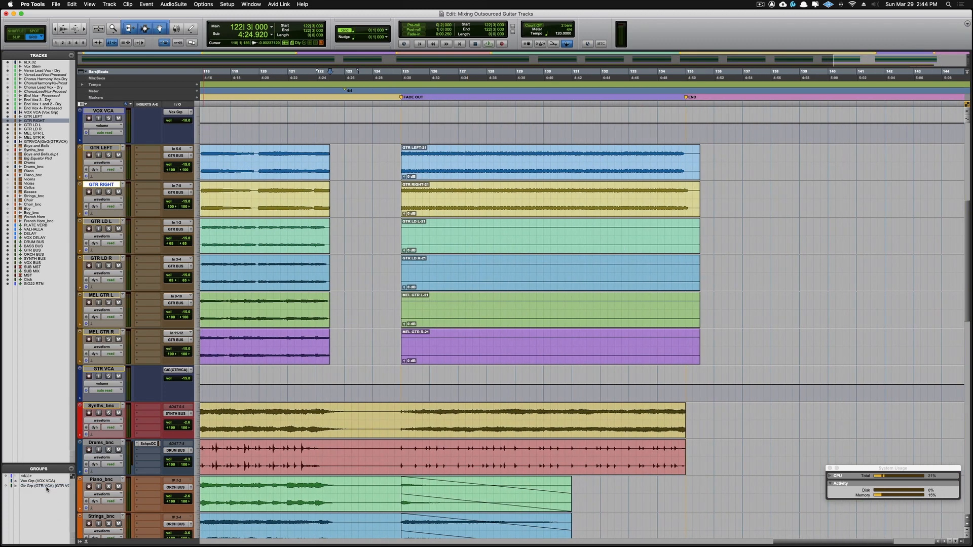
click(537, 358)
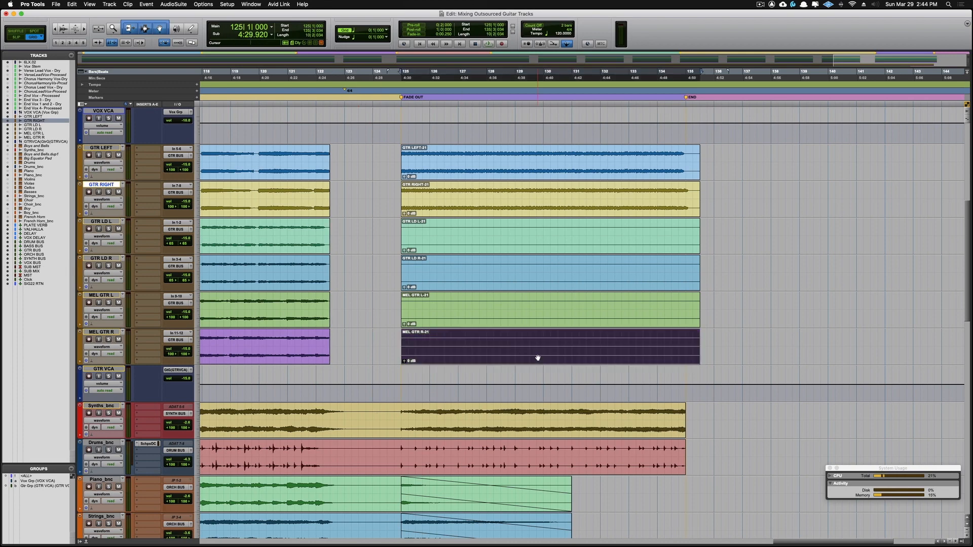
key(Delete)
click(546, 319)
key(Delete)
click(553, 281)
key(Delete)
click(556, 246)
key(Delete)
Delete the silent MEL GTR L and MEL GTR R clips that start at bars 84 and 76 before the LEAD section
scroll(550, 289, left, 10)
scroll(545, 314, up, 3)
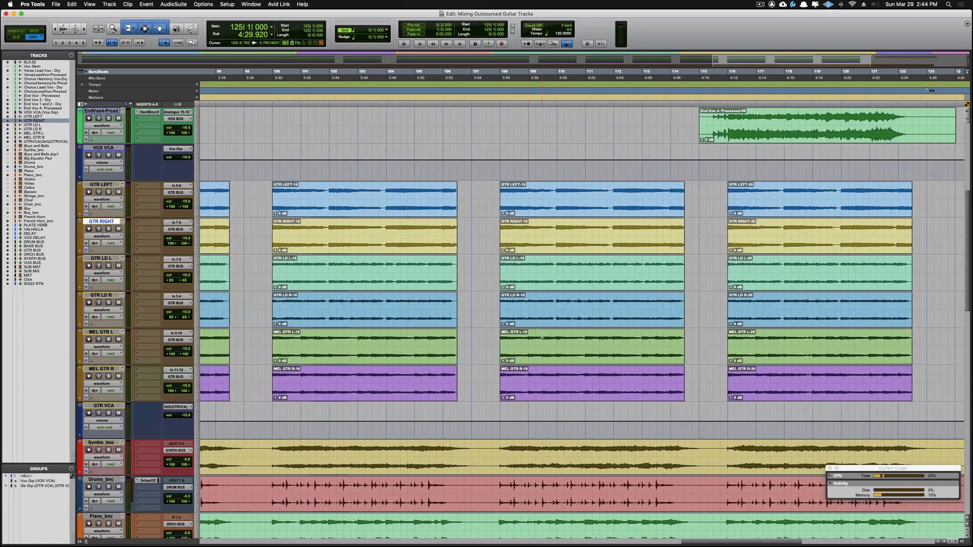
scroll(541, 335, left, 5)
scroll(541, 335, down, 2)
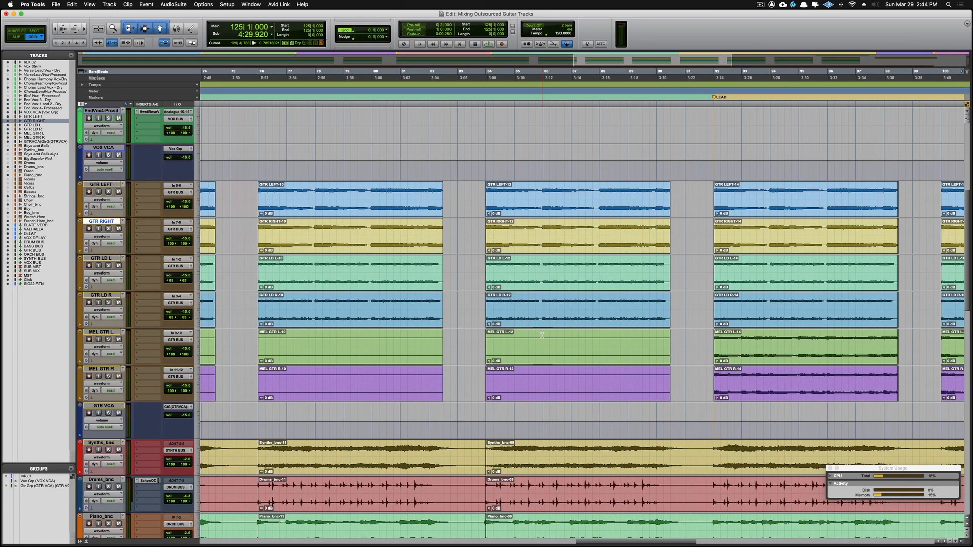
click(537, 399)
key(Delete)
click(537, 359)
key(Delete)
click(425, 360)
key(Delete)
click(419, 393)
key(Delete)
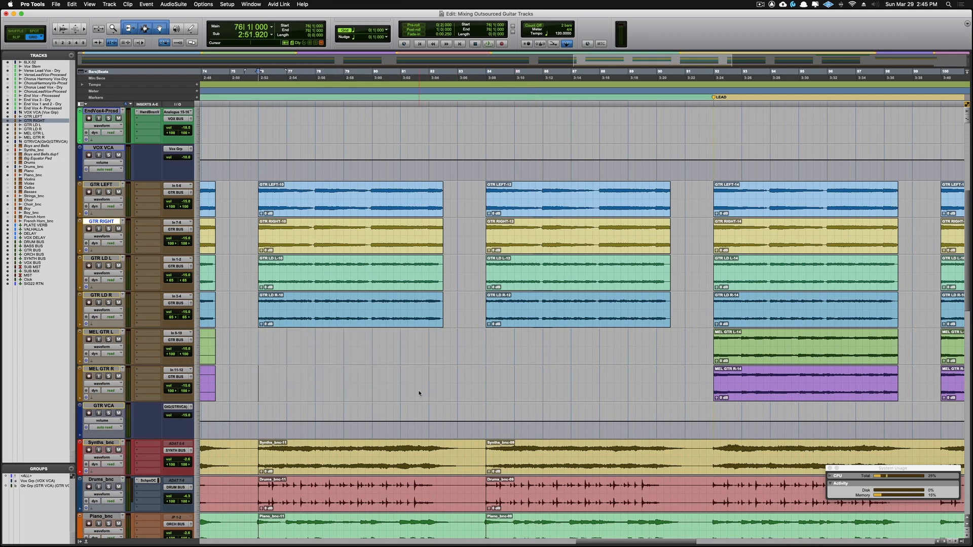
Delete the silent MEL GTR L and MEL GTR R clips that start at bars 68 and 44
scroll(419, 393, left, 5)
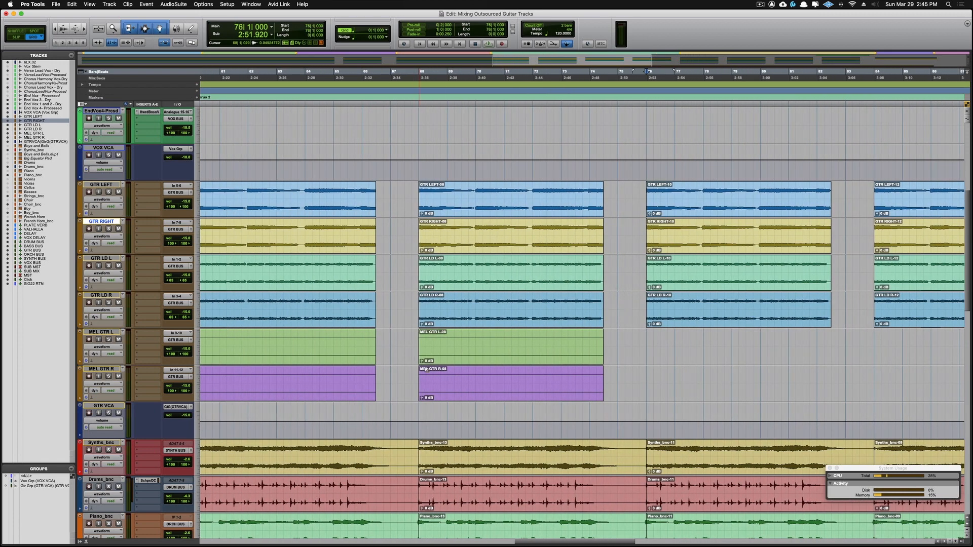
click(463, 359)
key(Delete)
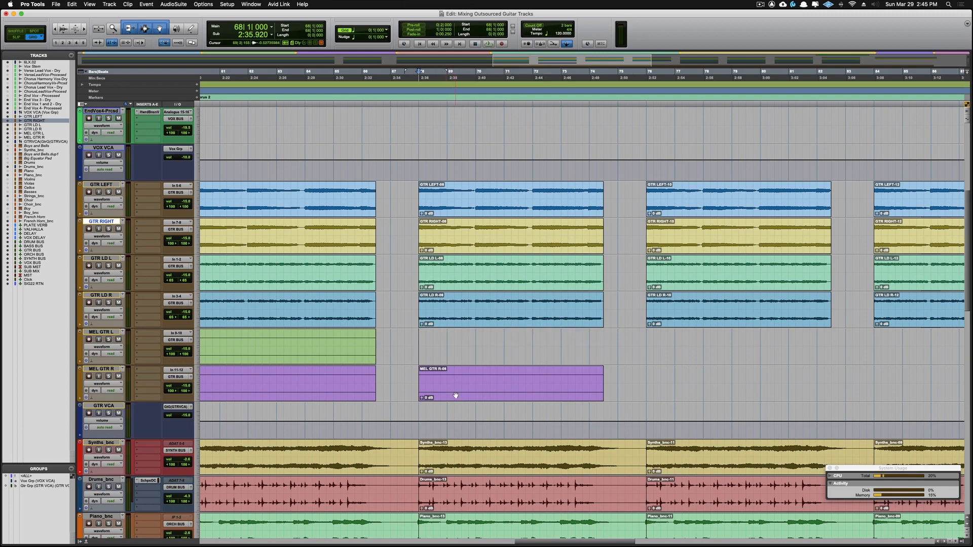
click(455, 396)
key(Delete)
click(365, 357)
key(Delete)
click(358, 400)
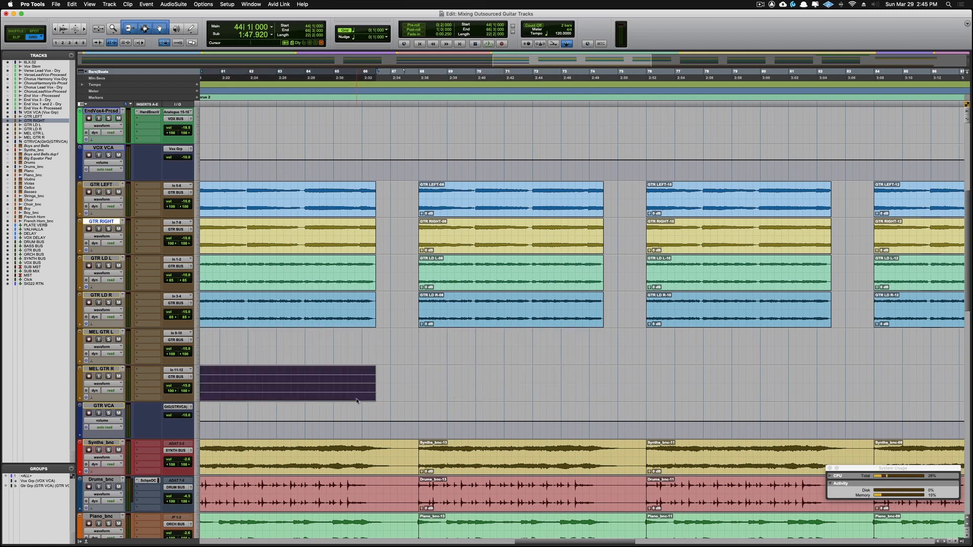
key(Delete)
Remove the silent part of the GTR LD R clip between the Verse 2 and Chorus 2 markers
scroll(357, 400, left, 5)
scroll(356, 402, up, 2)
scroll(357, 401, left, 5)
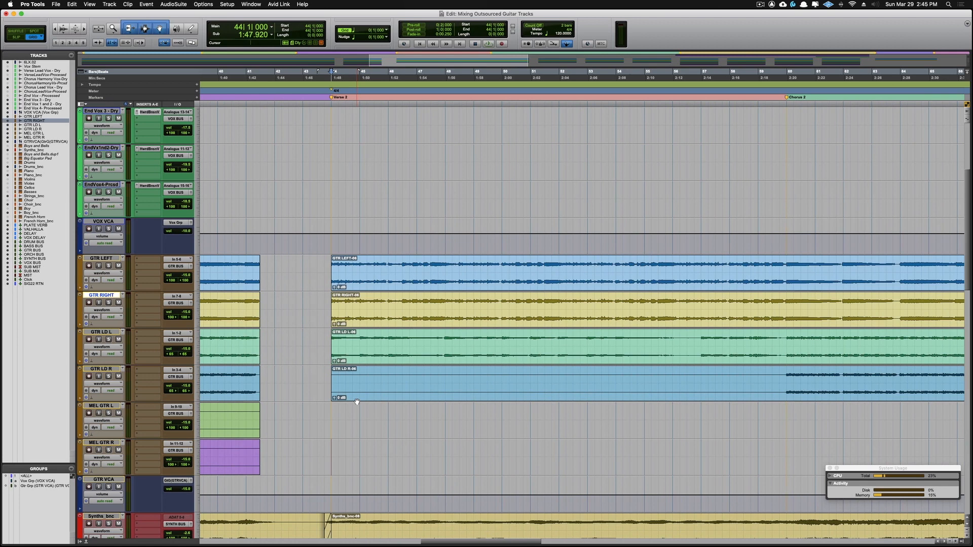
click(779, 382)
click(740, 394)
key(Delete)
Delete the silent MEL GTR L and MEL GTR R clips that start at bar 35 in the first chorus
scroll(664, 431, left, 10)
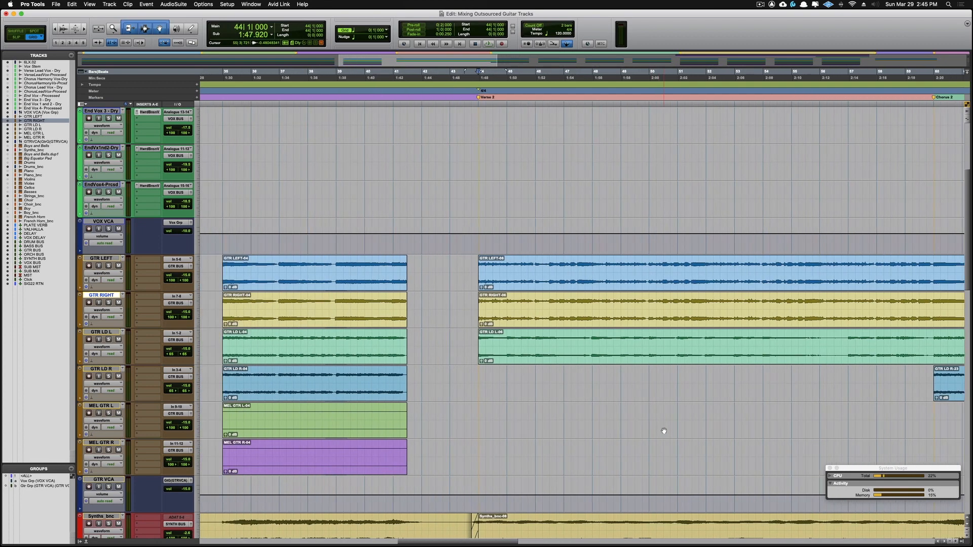
scroll(664, 430, down, 2)
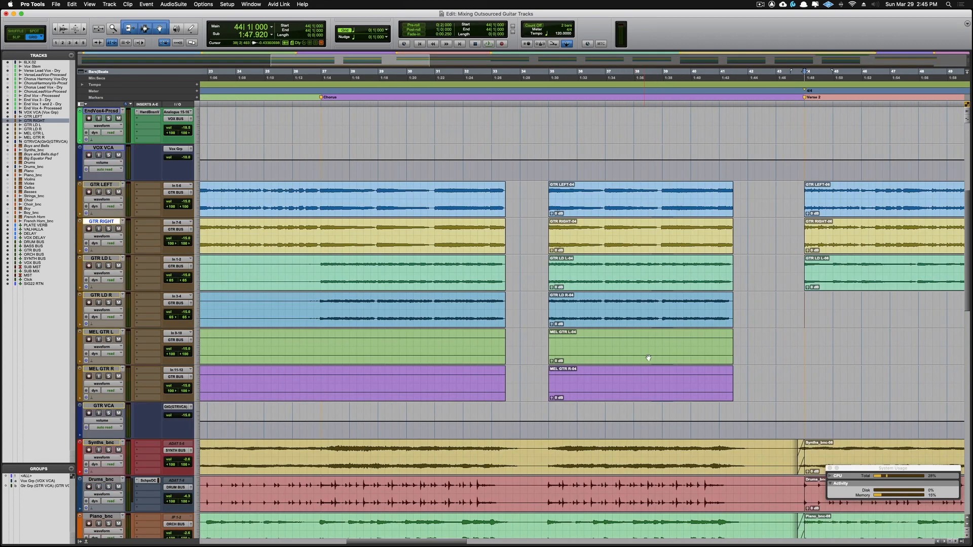
click(648, 359)
key(Delete)
click(634, 392)
key(Delete)
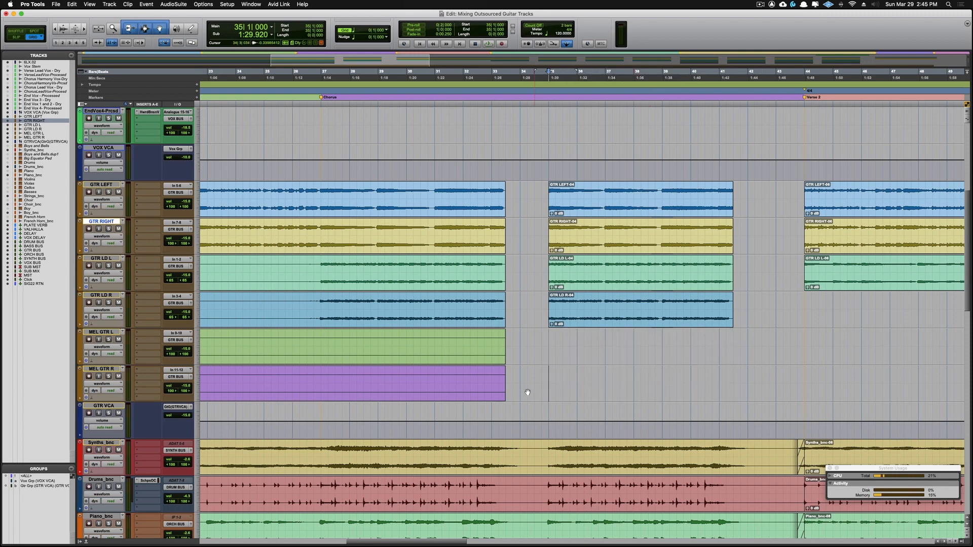
Delete the silent MEL GTR L and MEL GTR R clips that run through verse 1 and end around bar 33
click(481, 356)
key(Delete)
click(469, 397)
key(Delete)
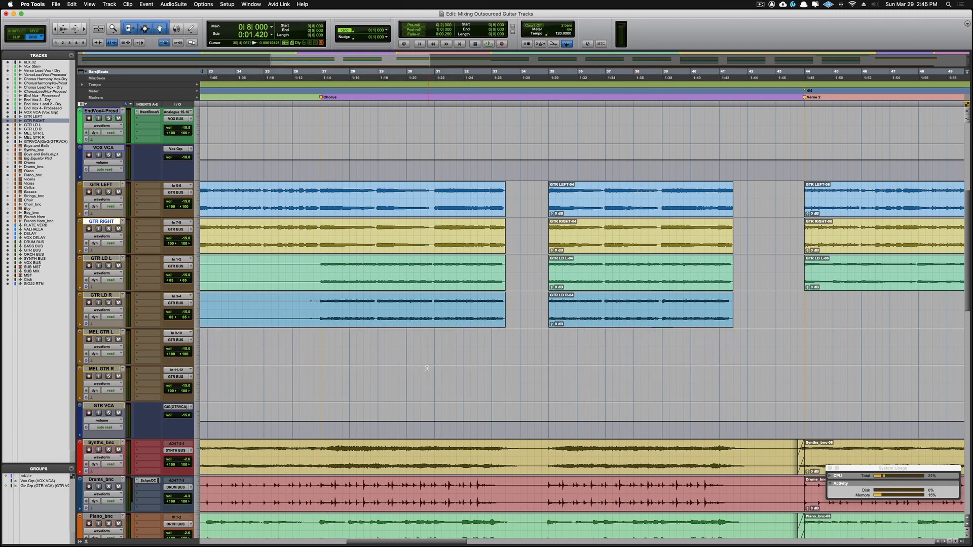
Split the GTR LD L clip at the Chorus marker and delete the silent GTR LD L and GTR LD R portions before it
scroll(427, 368, left, 1)
scroll(427, 368, up, 3)
scroll(427, 368, left, 10)
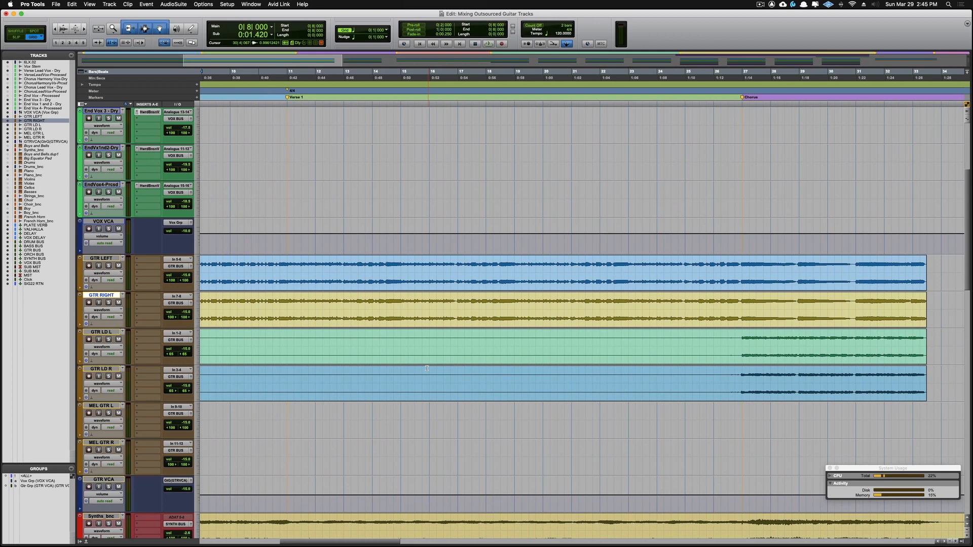
click(742, 355)
key(super+e)
click(715, 360)
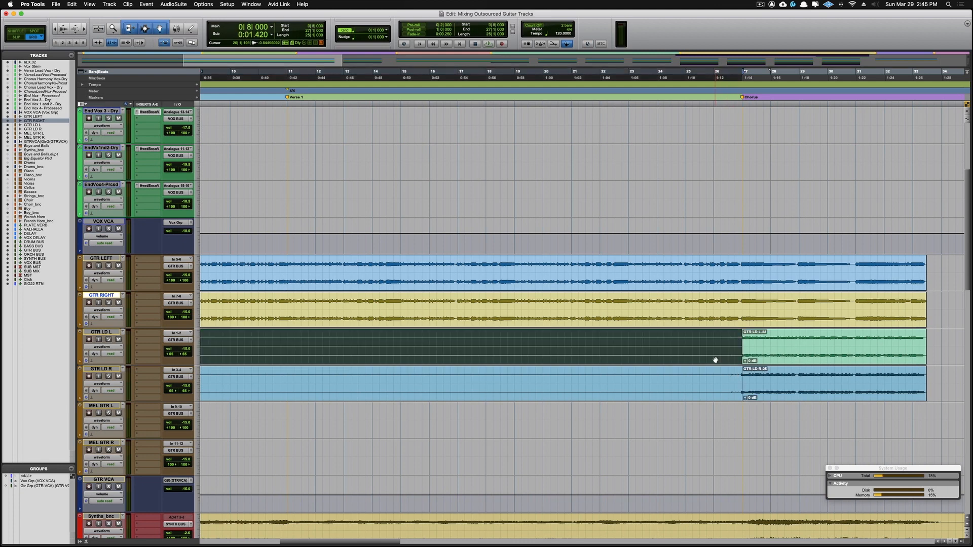
key(Delete)
click(716, 398)
key(Delete)
Play the soloed guitars from just before the INTRO marker
scroll(717, 401, left, 2)
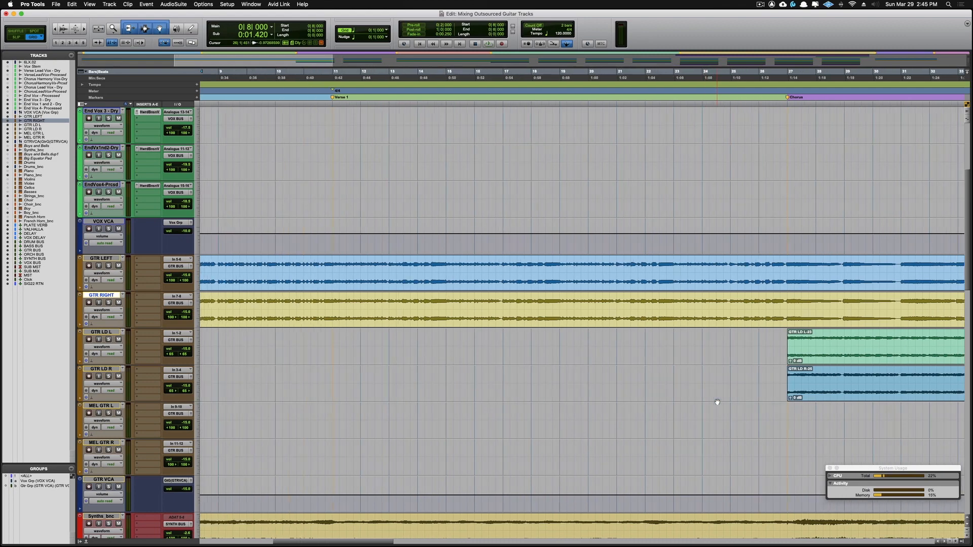
scroll(717, 402, left, 10)
scroll(717, 401, up, 2)
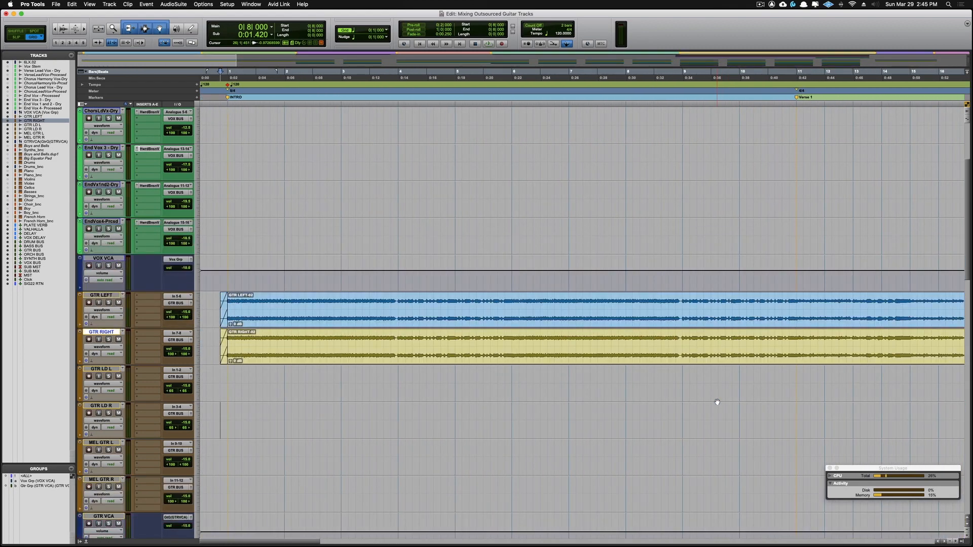
click(213, 303)
key(space)
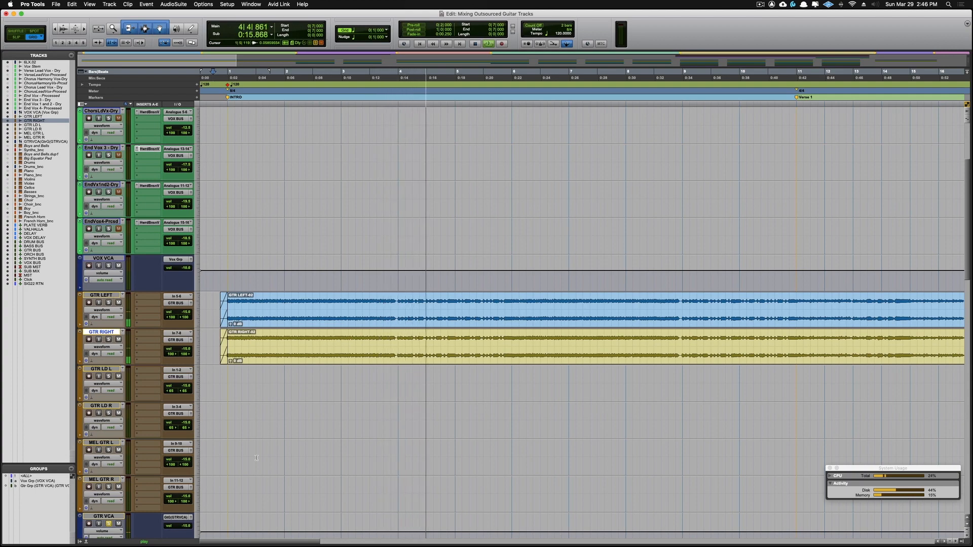
key(space)
Insert the stereo Eiosis AirEQ Premium equalizer on the GTR BUS track
scroll(256, 457, down, 9)
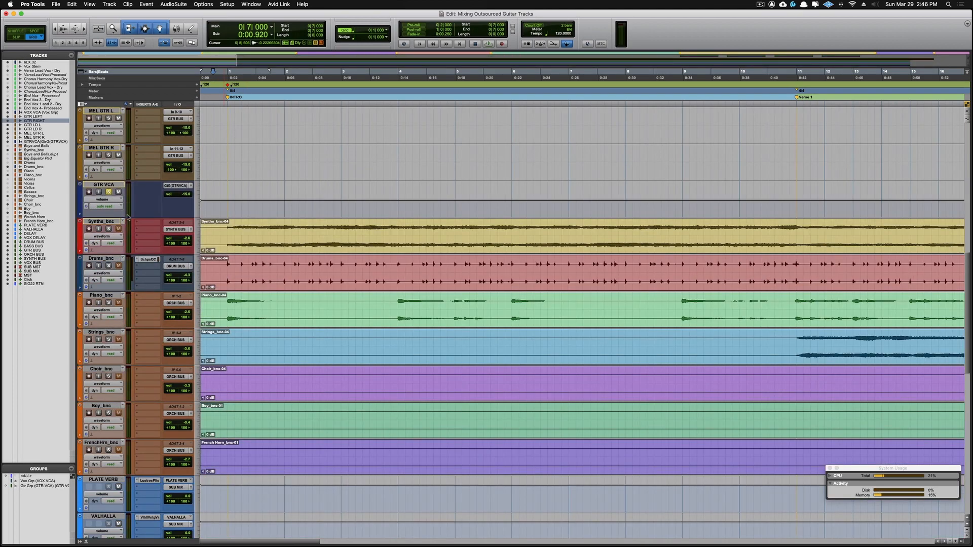
scroll(232, 368, down, 9)
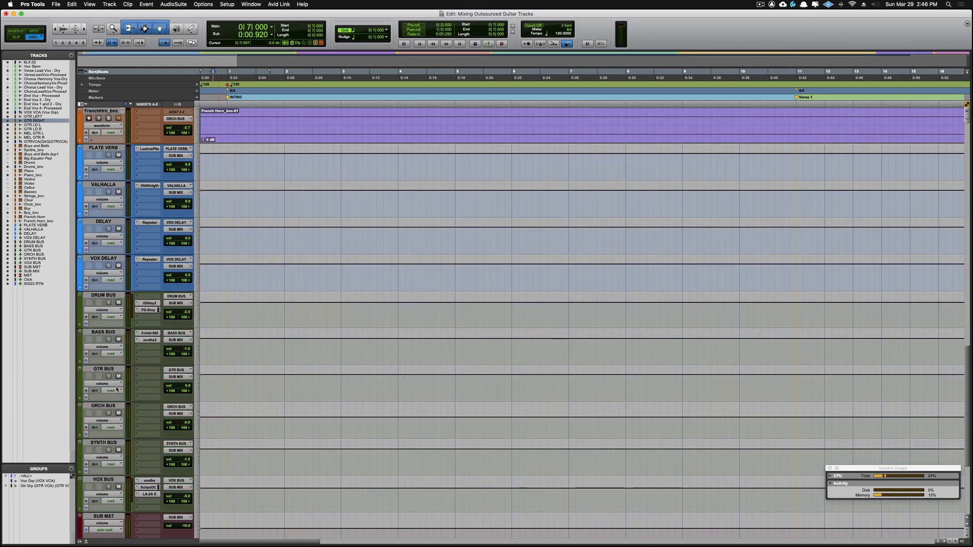
click(144, 369)
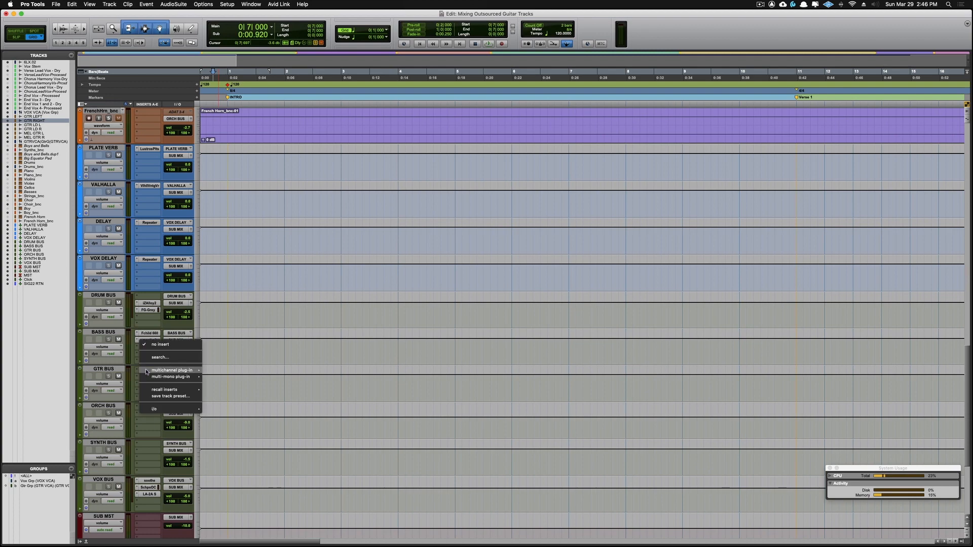
mouse_move(172, 370)
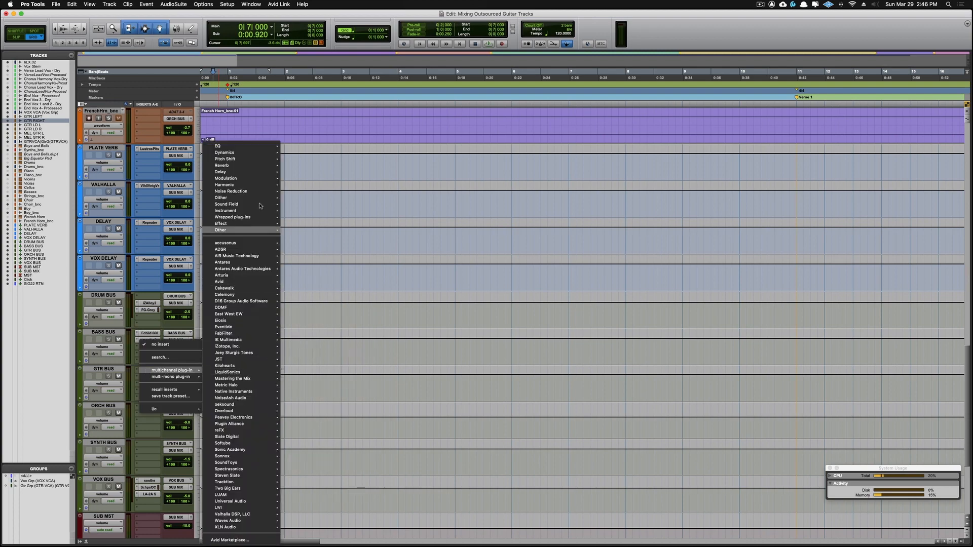
mouse_move(250, 148)
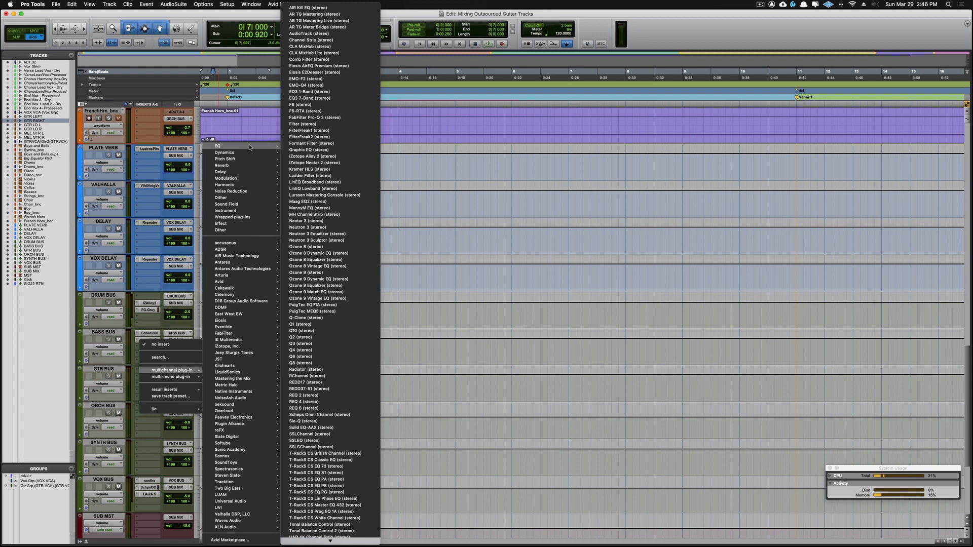
click(312, 66)
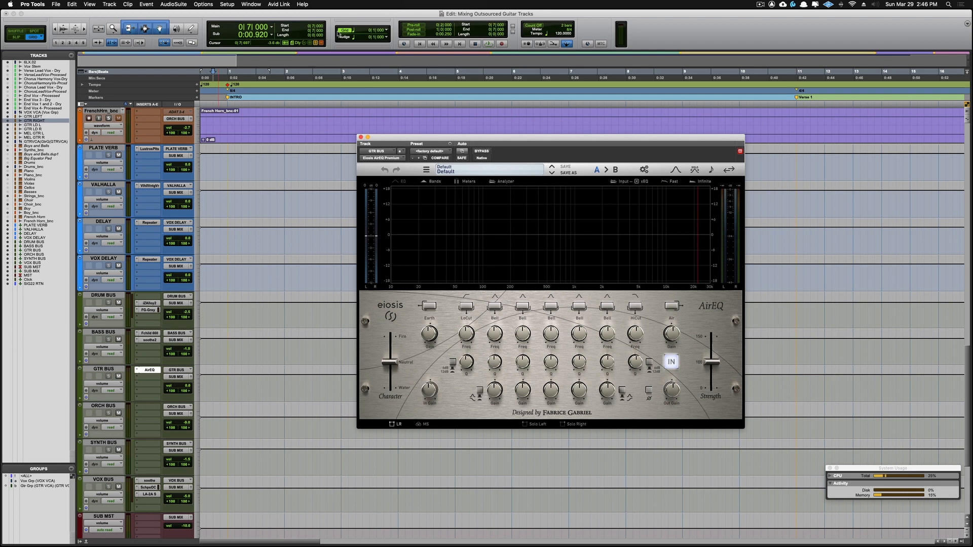
Load the Distorted Guitar instrument preset in AirEQ
click(478, 172)
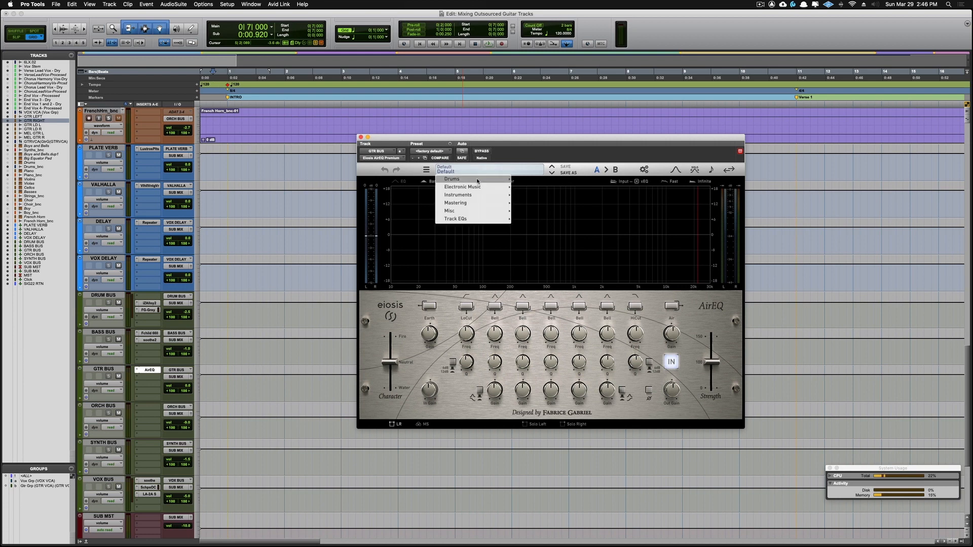
mouse_move(478, 195)
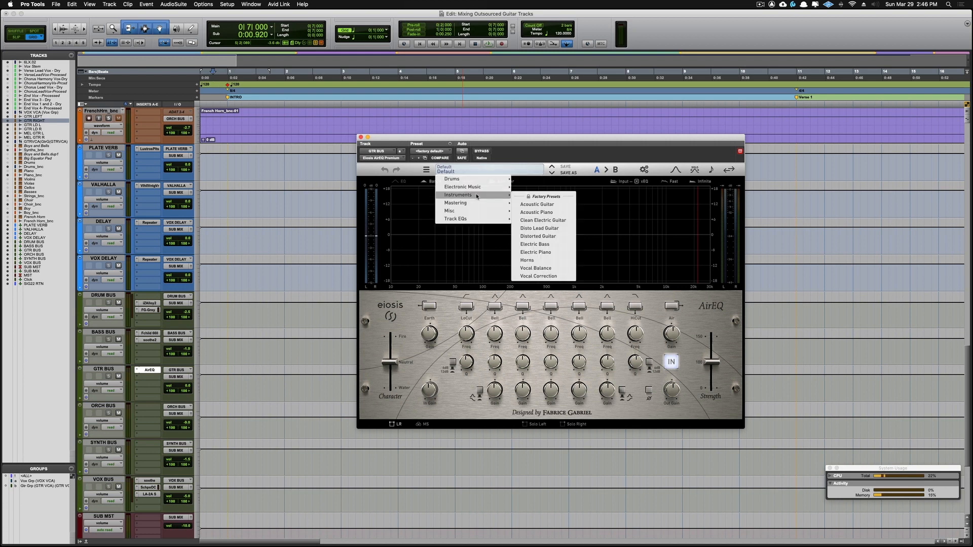
click(544, 240)
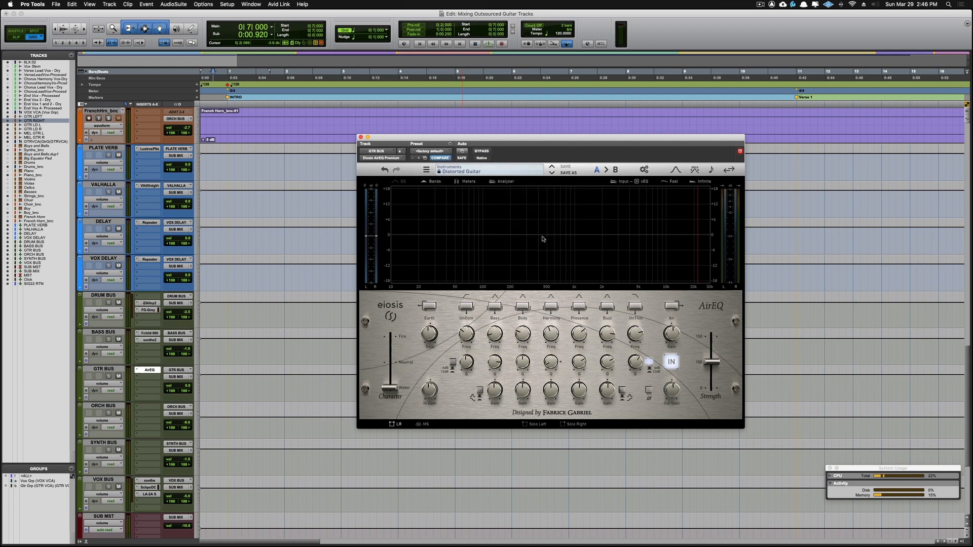
Enable AirEQ's low-cut band and add a slight high-frequency boost with the Air band
click(465, 306)
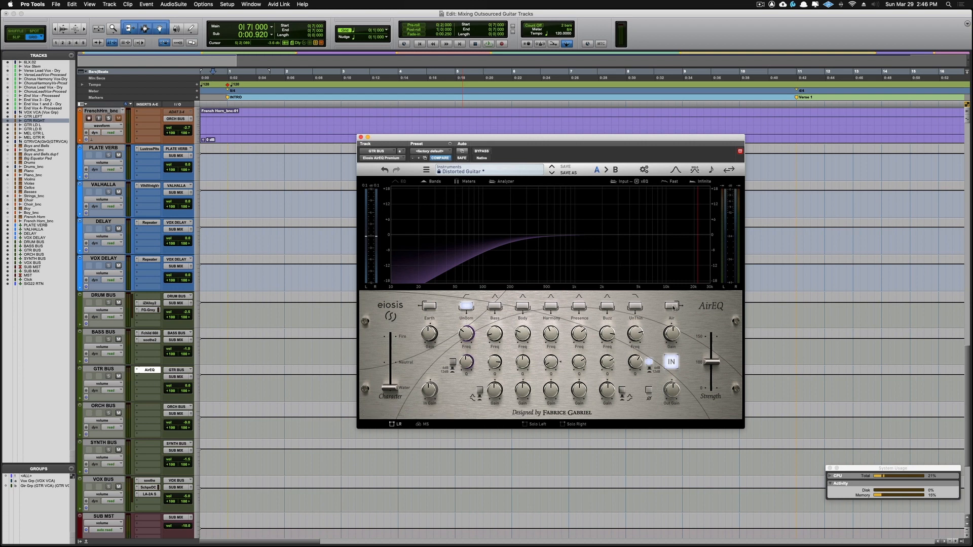
mouse_move(673, 392)
drag(672, 333, 673, 332)
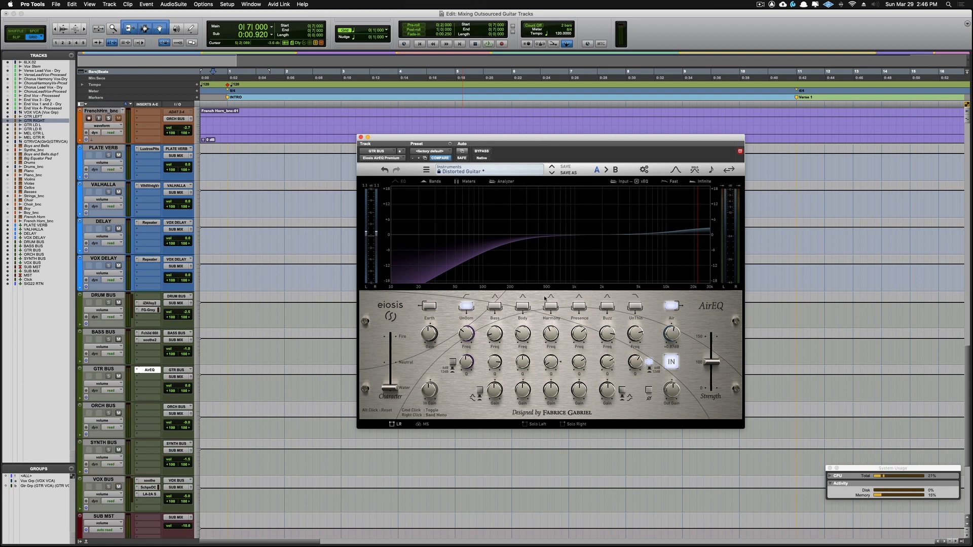
Audition the soloed guitars through the GTR BUS equalizer and close the plug-in window
key(space)
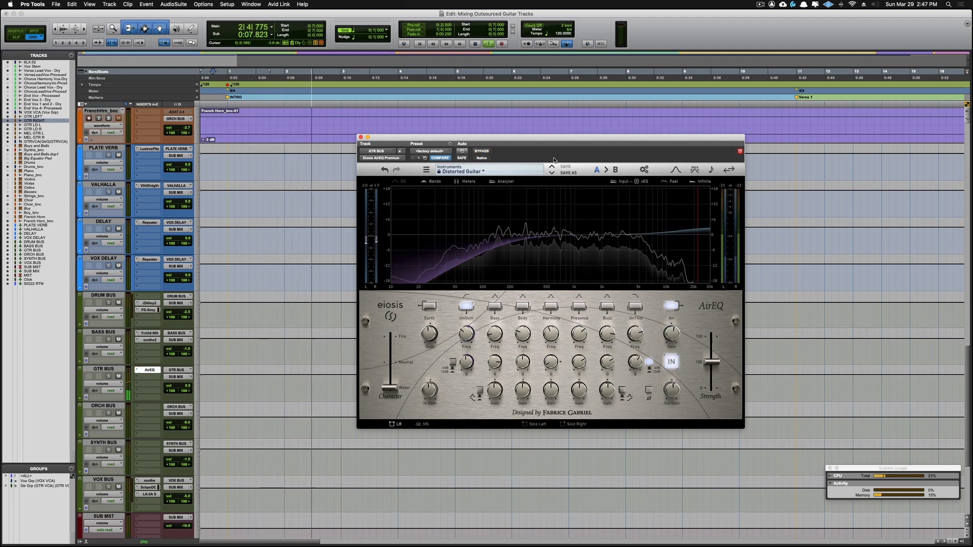
click(360, 137)
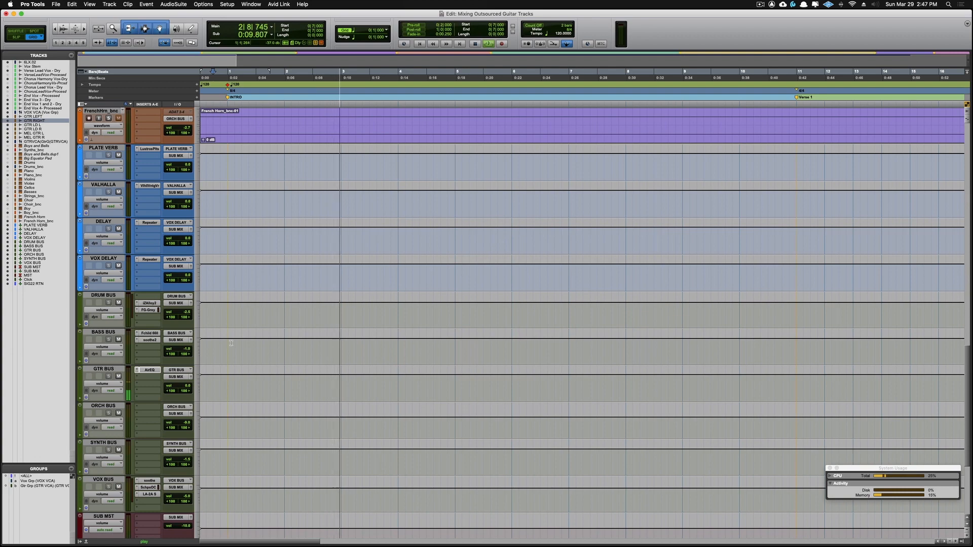
key(space)
Balance the guitars against the full mix during playback, setting the GTR VCA volume to -16.0 dB
scroll(473, 337, up, 4)
scroll(473, 337, up, 3)
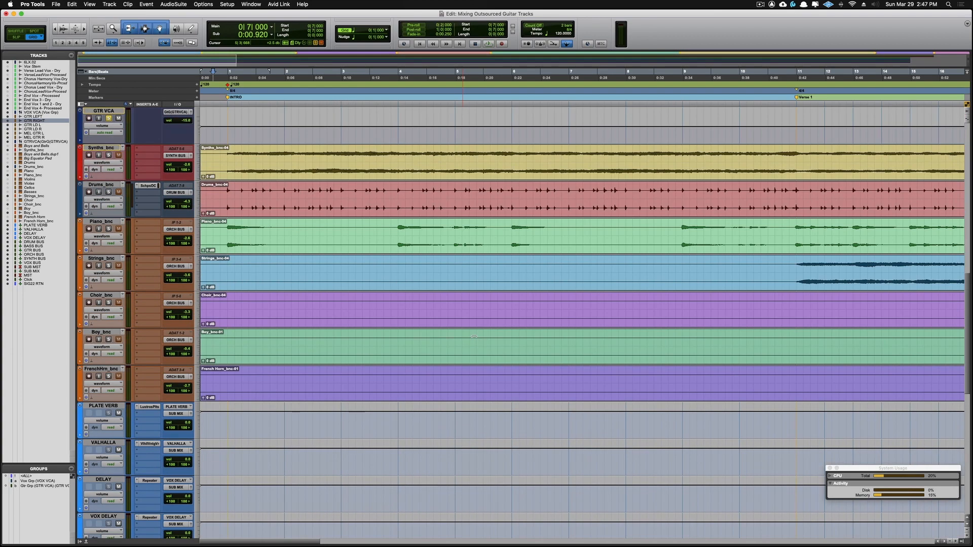
scroll(473, 336, up, 8)
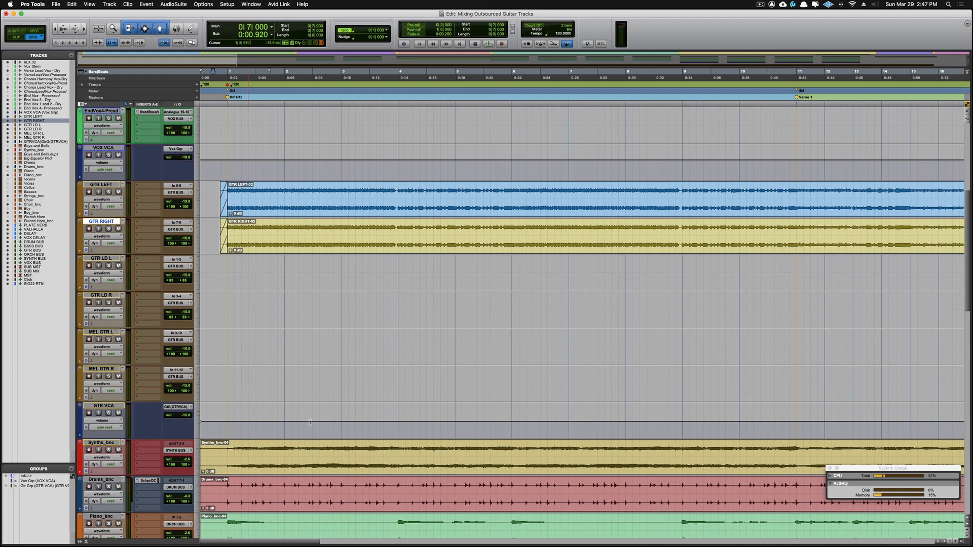
key(space)
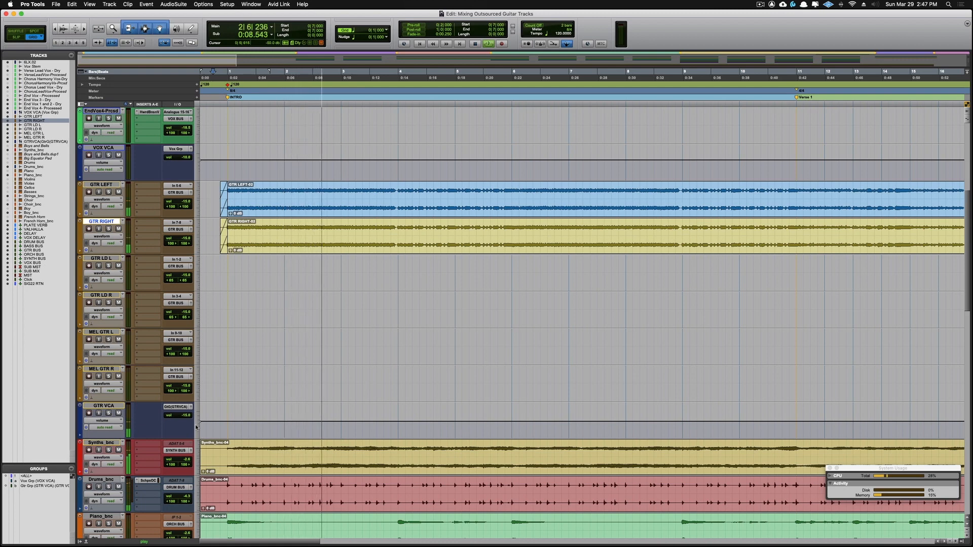
drag(185, 415, 186, 420)
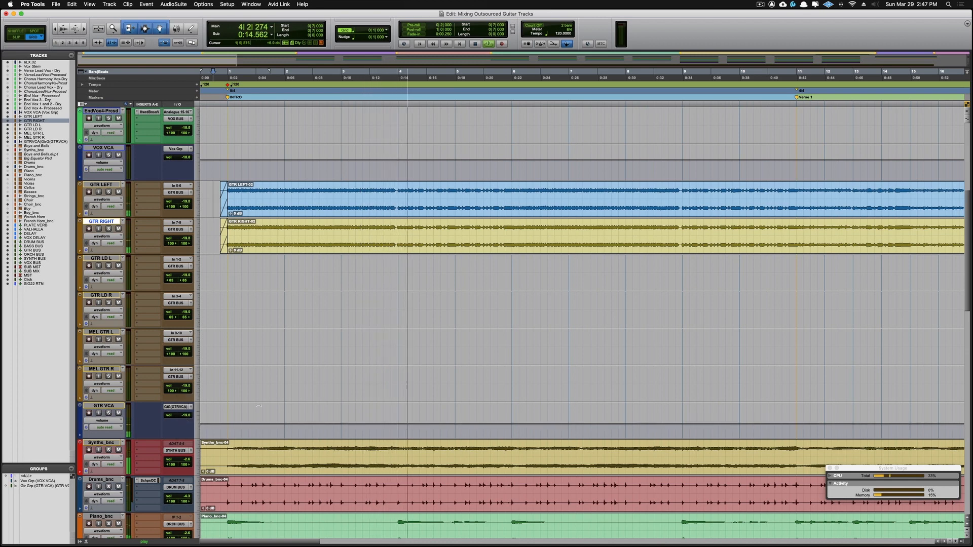
drag(187, 418, 188, 417)
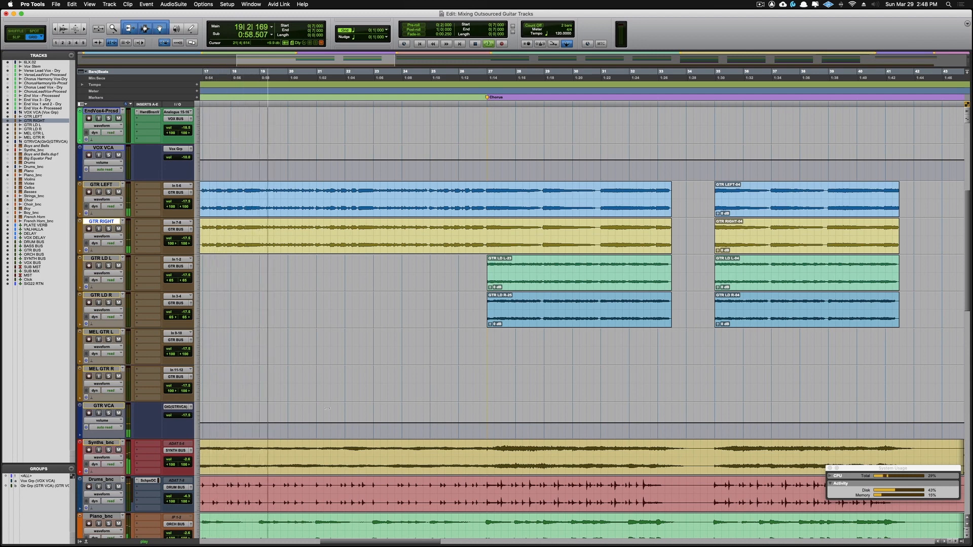
drag(187, 419, 188, 416)
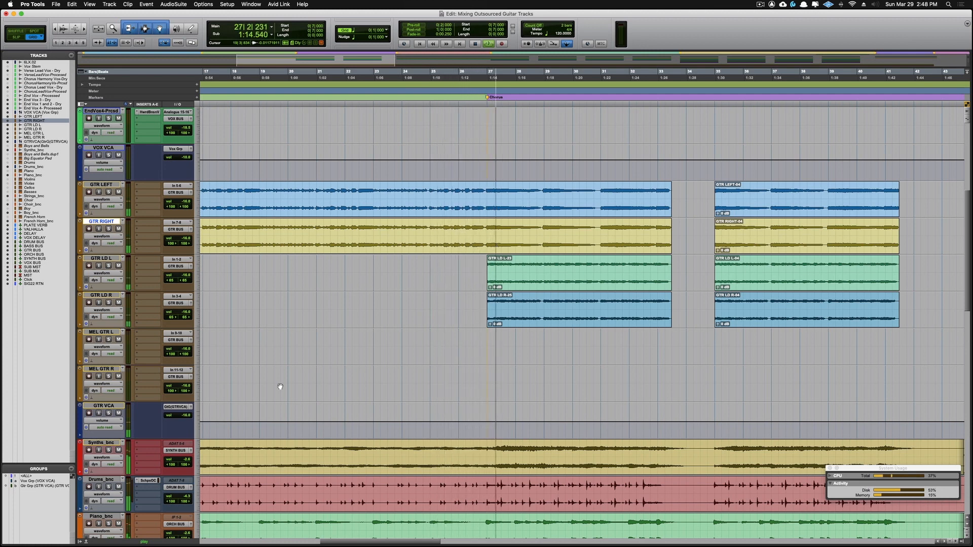
Solo GTR LD L and GTR LD R to hear the lead guitars alone in the first chorus
click(108, 266)
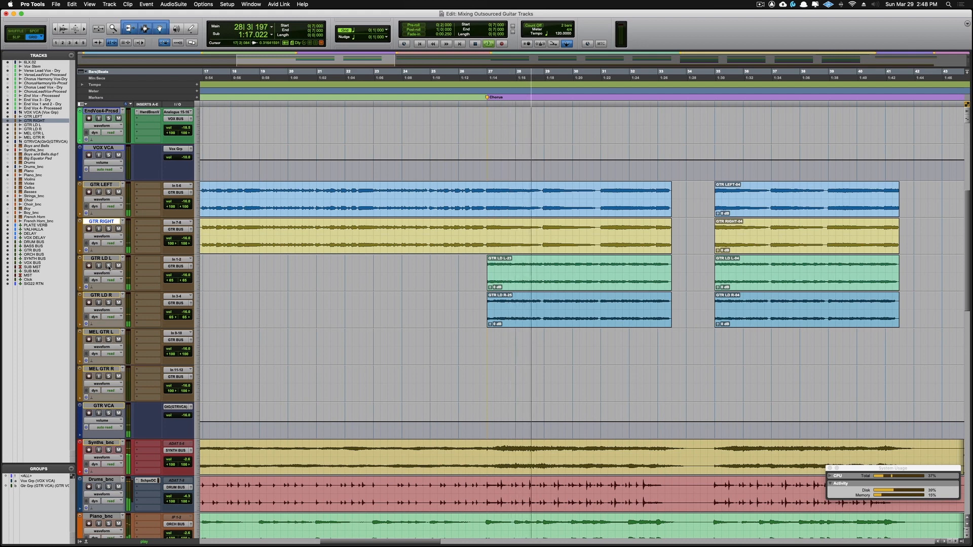
click(109, 302)
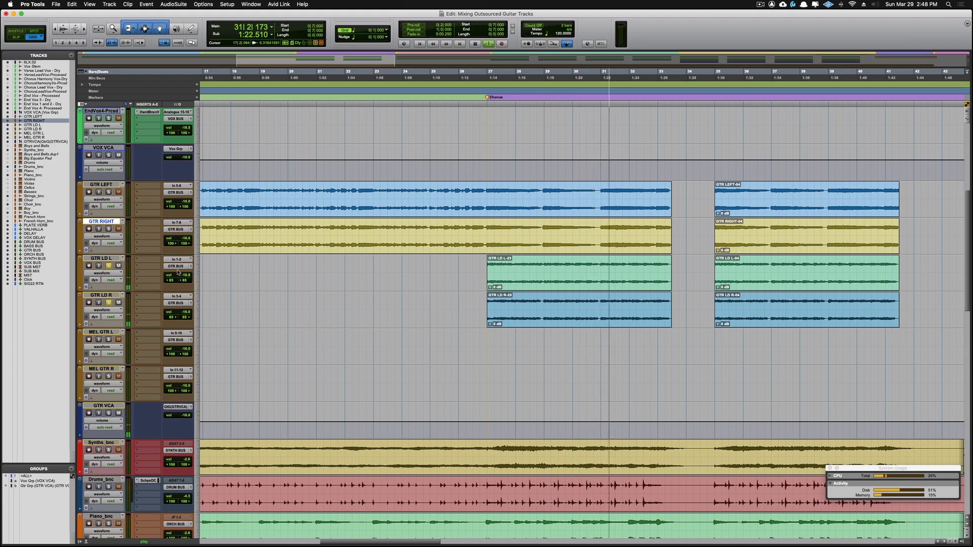
key(space)
Raise the GTR LD L and GTR LD R volumes by matching amounts while playing the soloed guitar group from bar 27
click(551, 285)
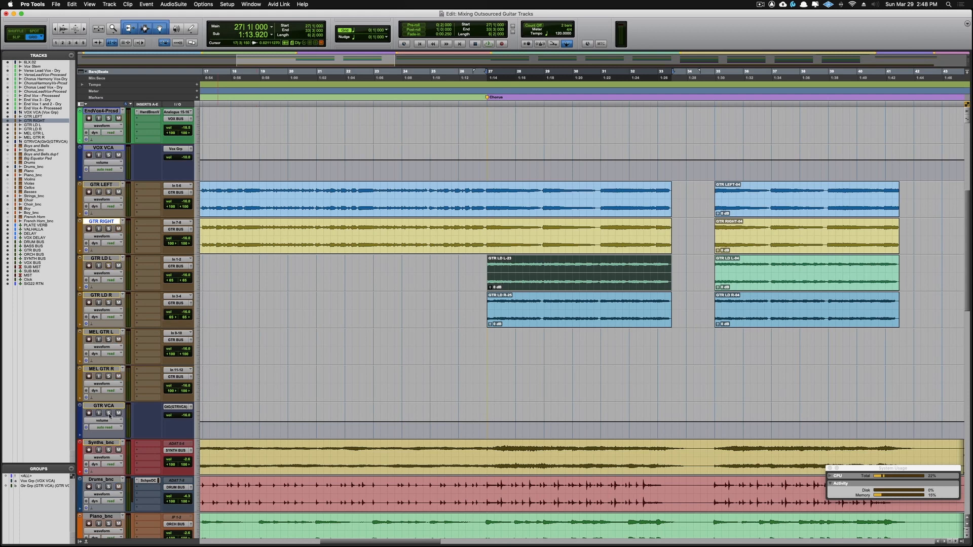
key(space)
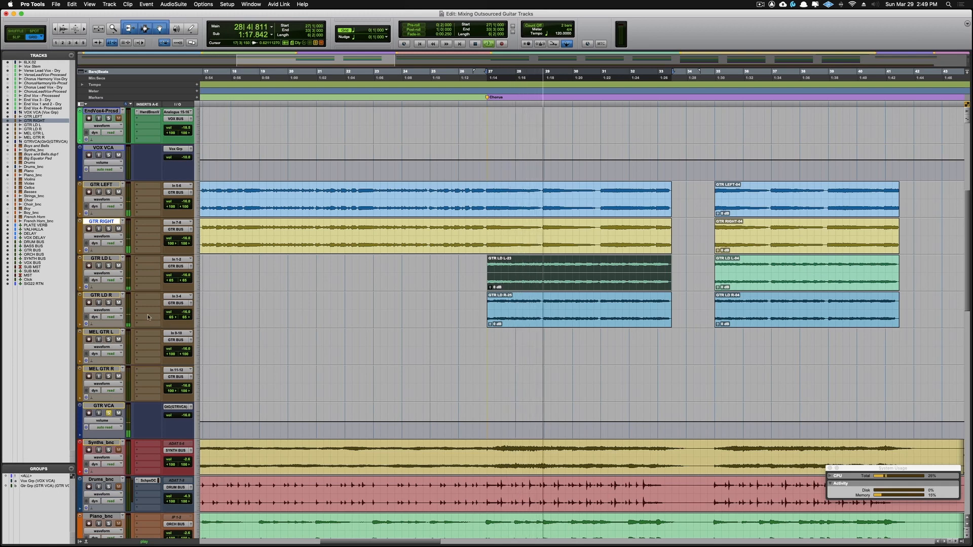
click(186, 276)
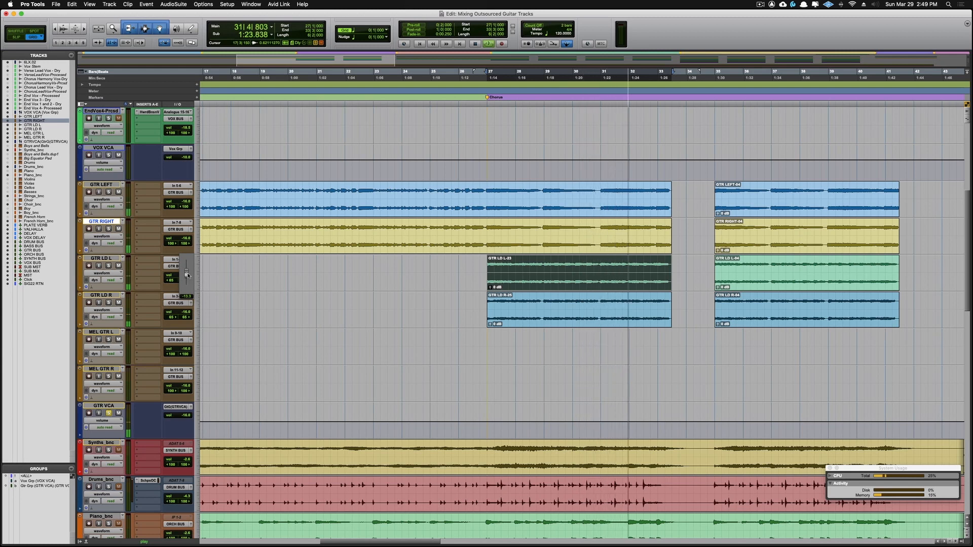
drag(187, 274, 187, 274)
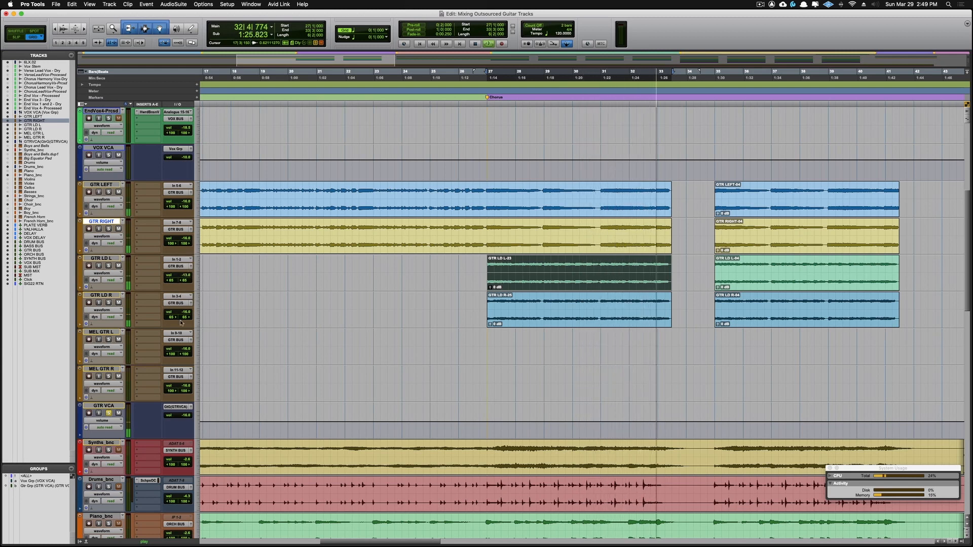
drag(186, 313, 184, 309)
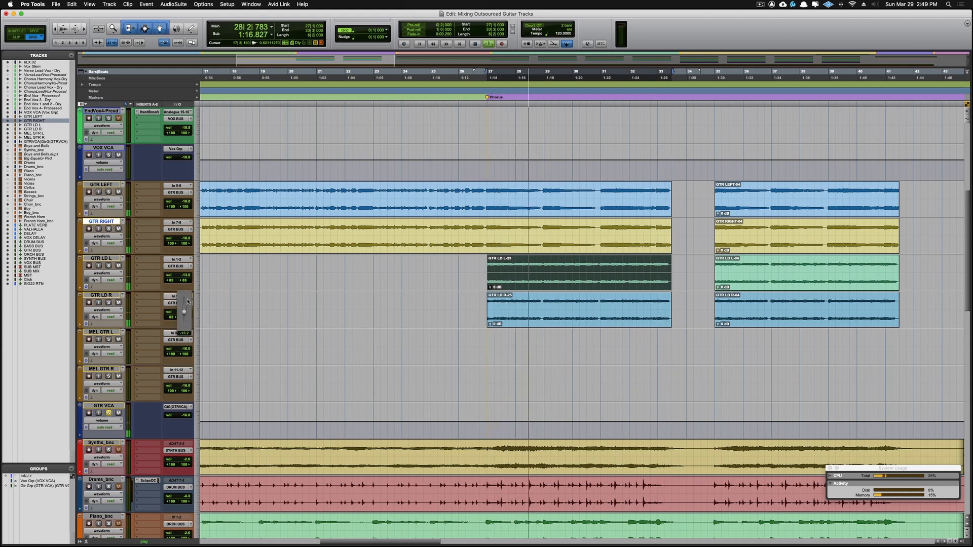
drag(188, 301, 188, 300)
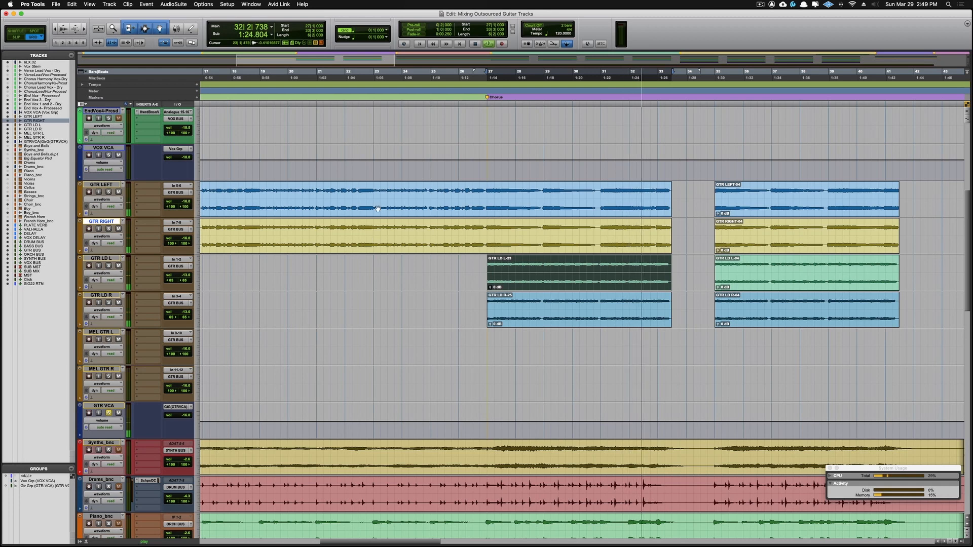
Play the full mix from bar 26 into the first chorus
key(space)
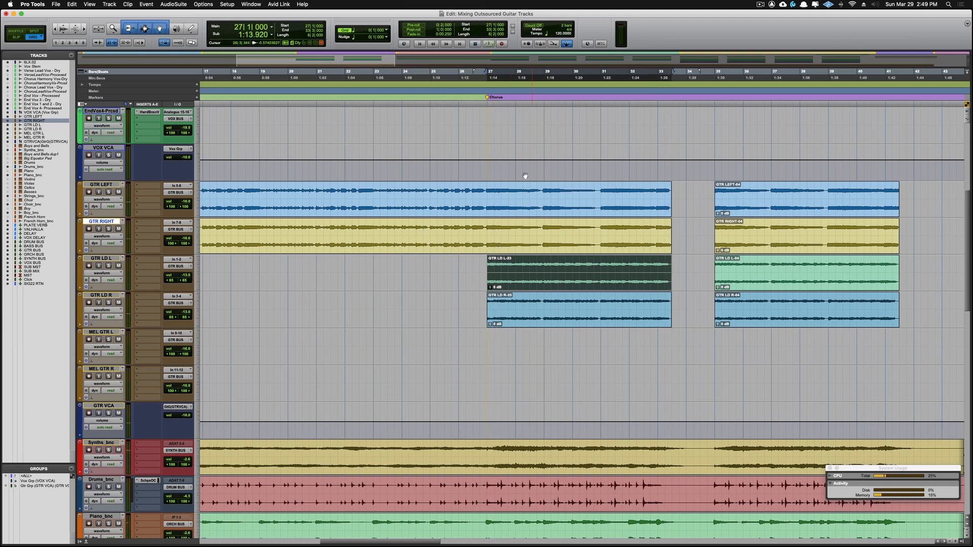
click(459, 105)
key(space)
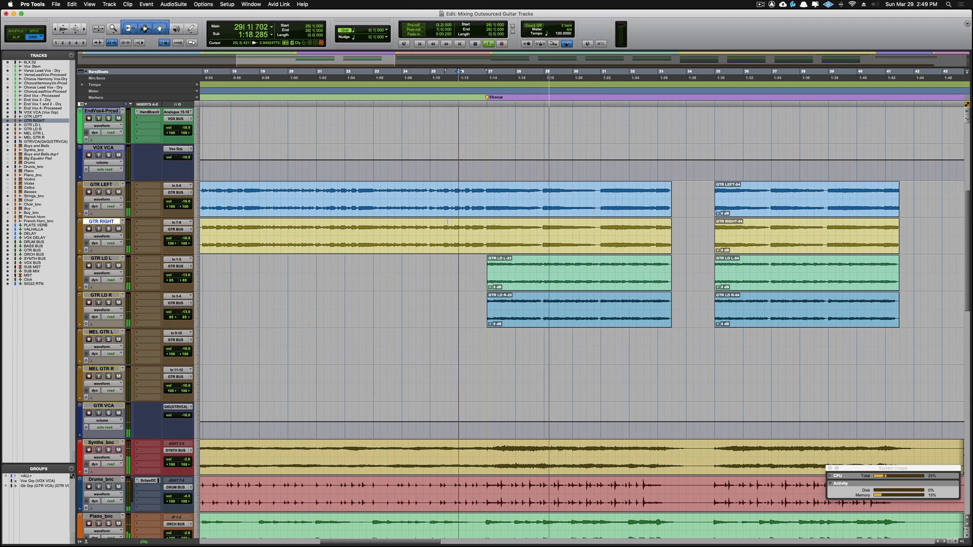
Set the GTR VCA volume to -15.0 dB while playing the full mix through the first chorus toward Verse 2
click(186, 416)
drag(186, 416, 187, 413)
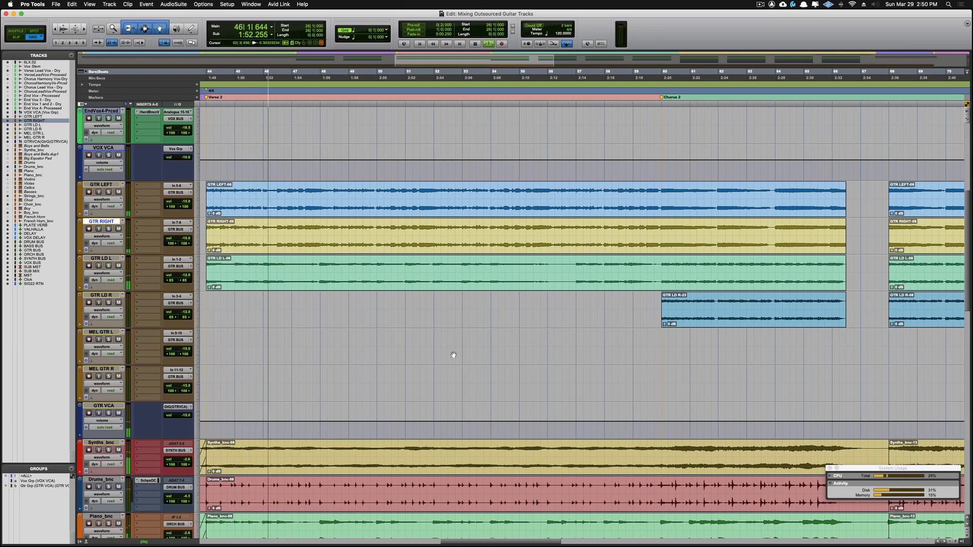
key(space)
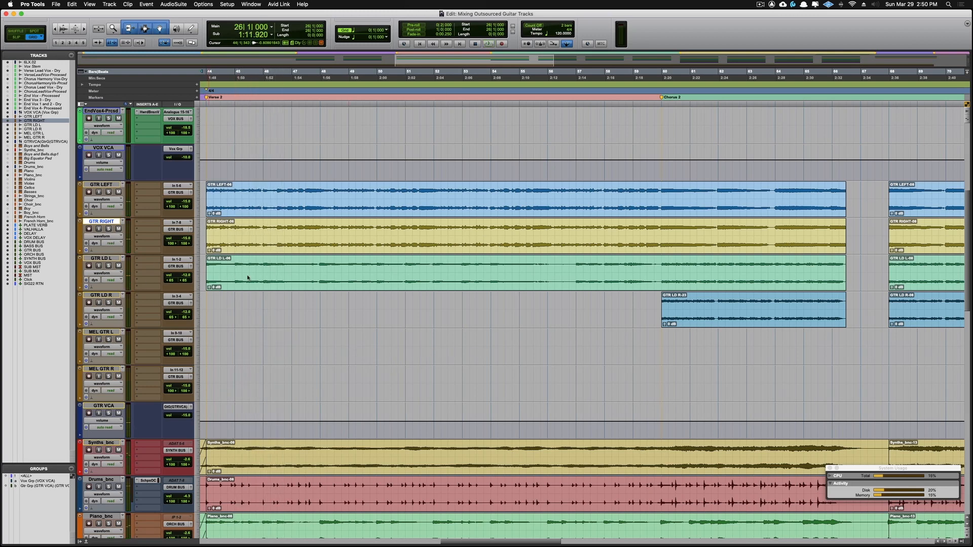
Audition the soloed GTR LD L track in Verse 2, from just before bar 44 and again from bar 55
scroll(269, 307, left, 4)
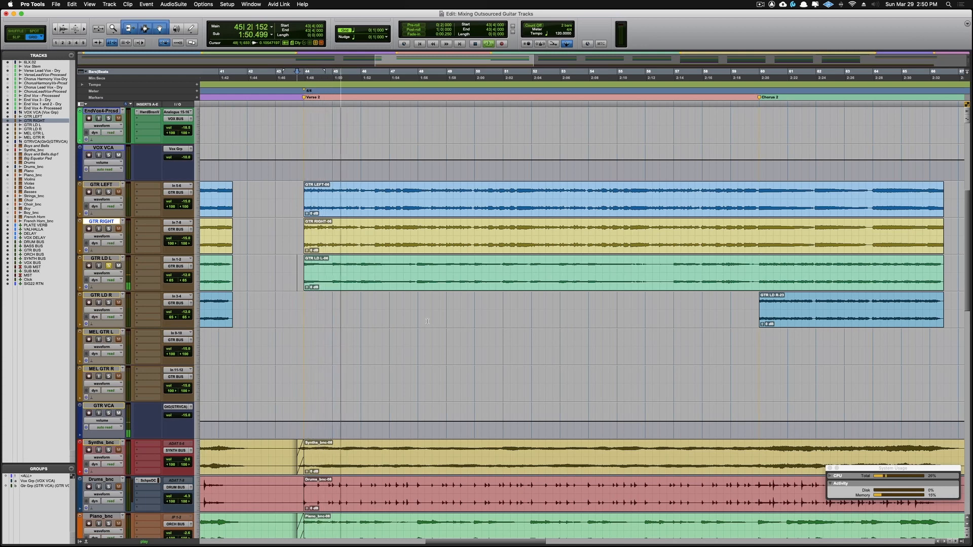
click(626, 267)
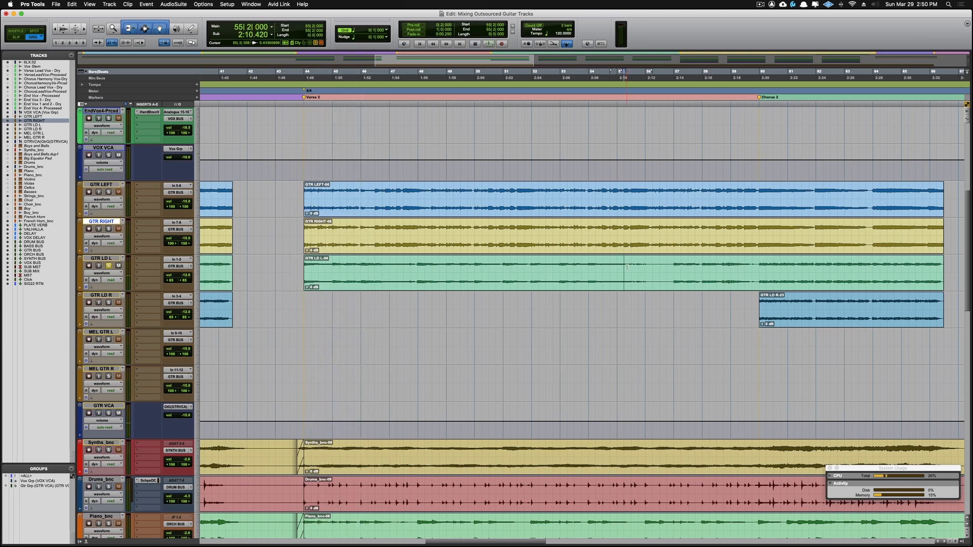
key(space)
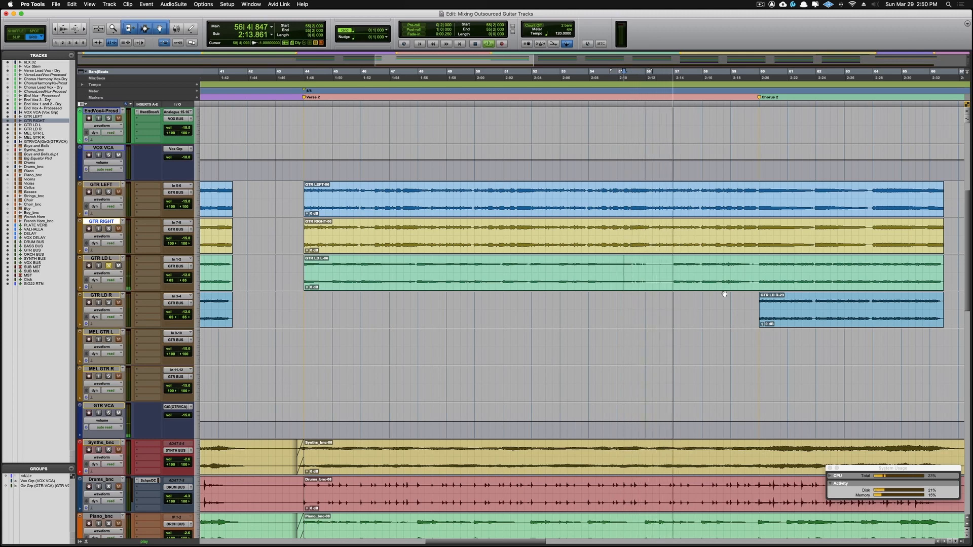
Split the GTR LD L clip at bar 60 and move its Verse 2 part onto a duplicate of the track
click(759, 270)
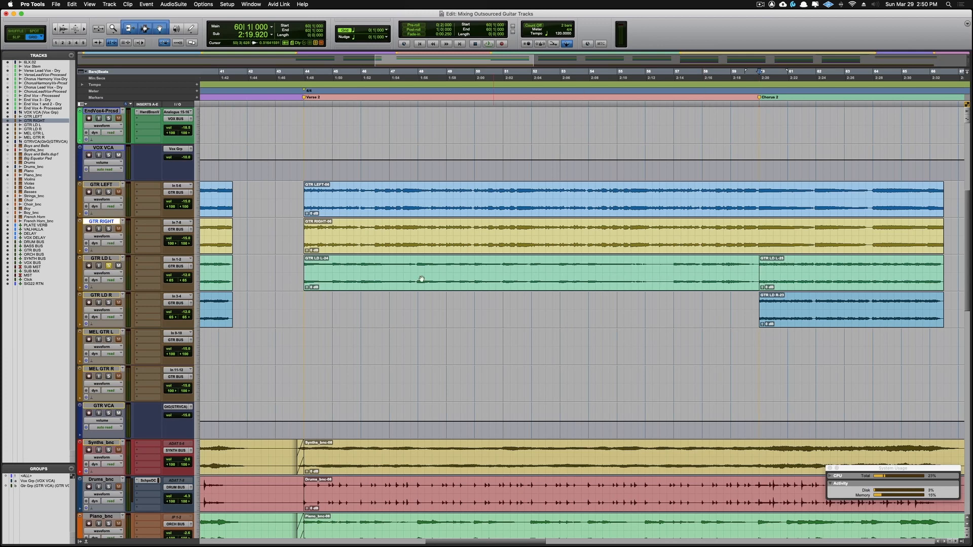
right_click(106, 259)
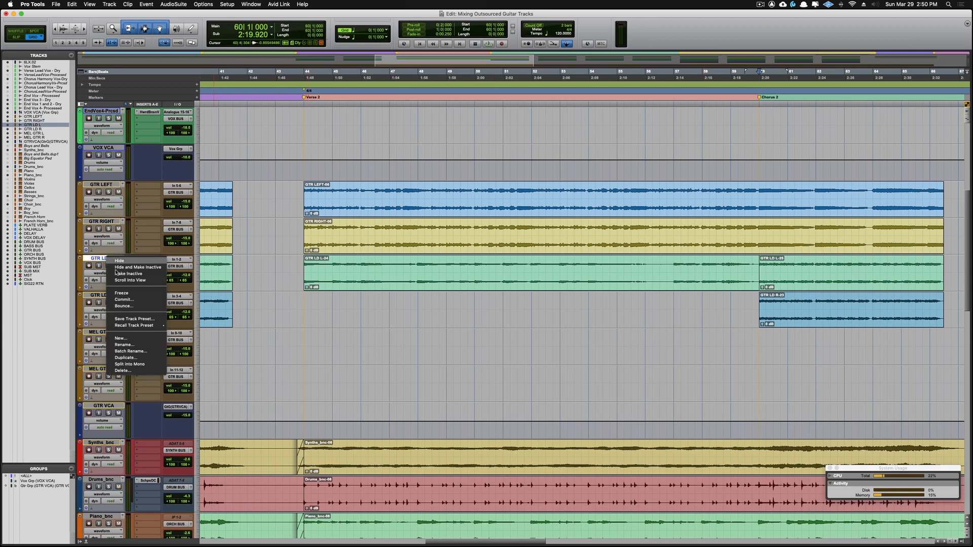
click(131, 358)
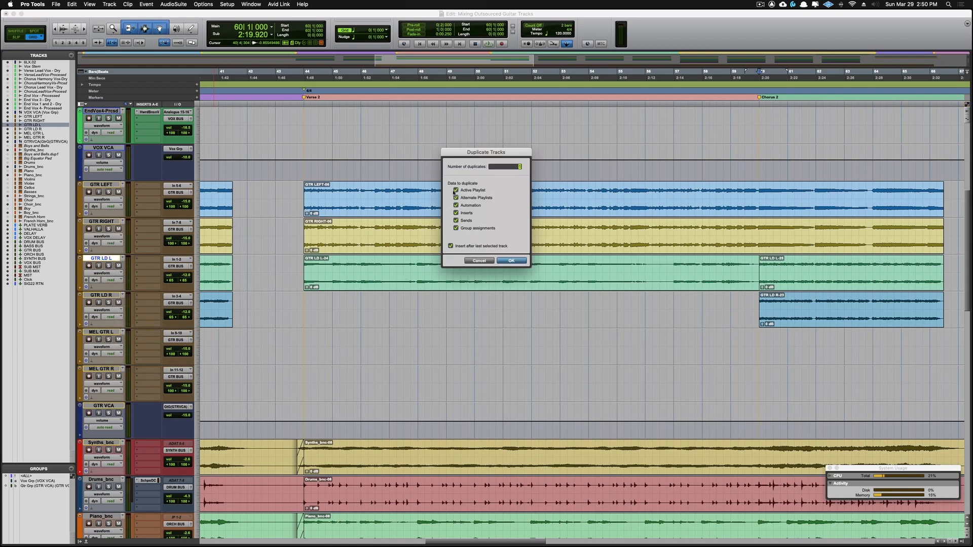
click(511, 261)
drag(511, 282, 511, 299)
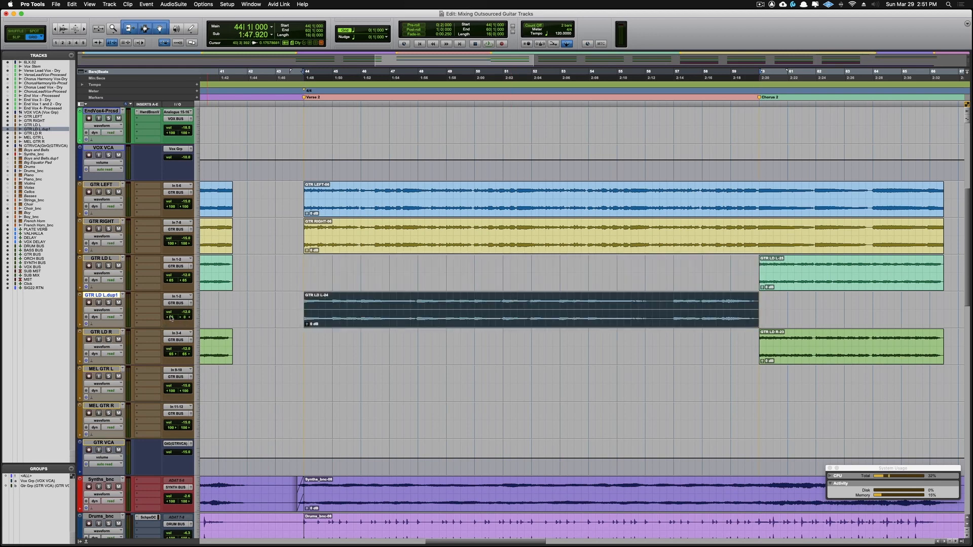
Rename the duplicated track GTR LD 1 and route its output to a new stereo aux input named GTR LD BUS
double_click(111, 298)
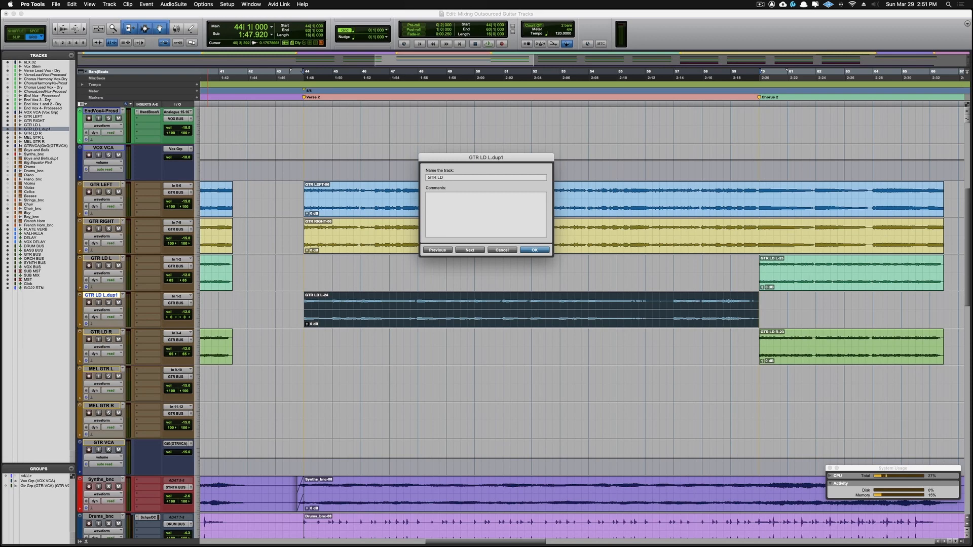
key(Escape)
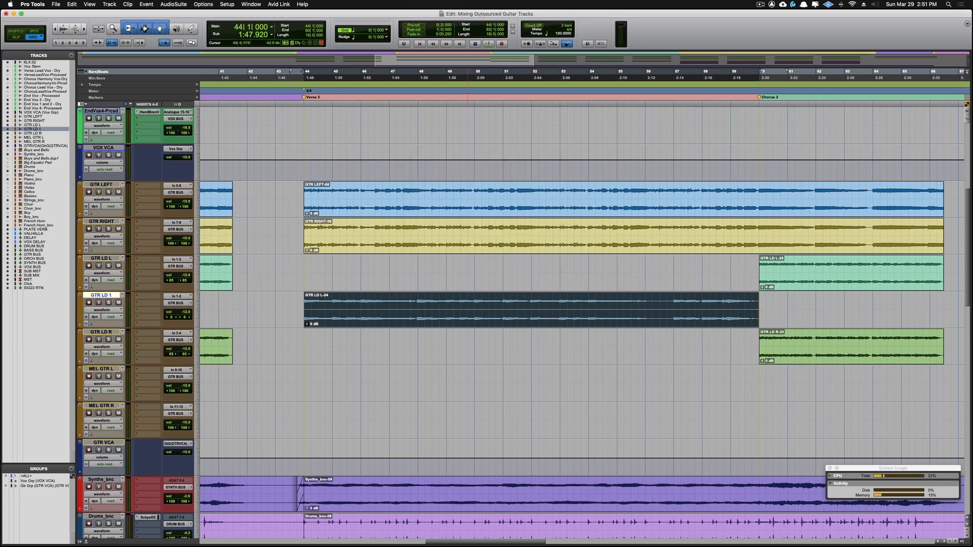
click(174, 304)
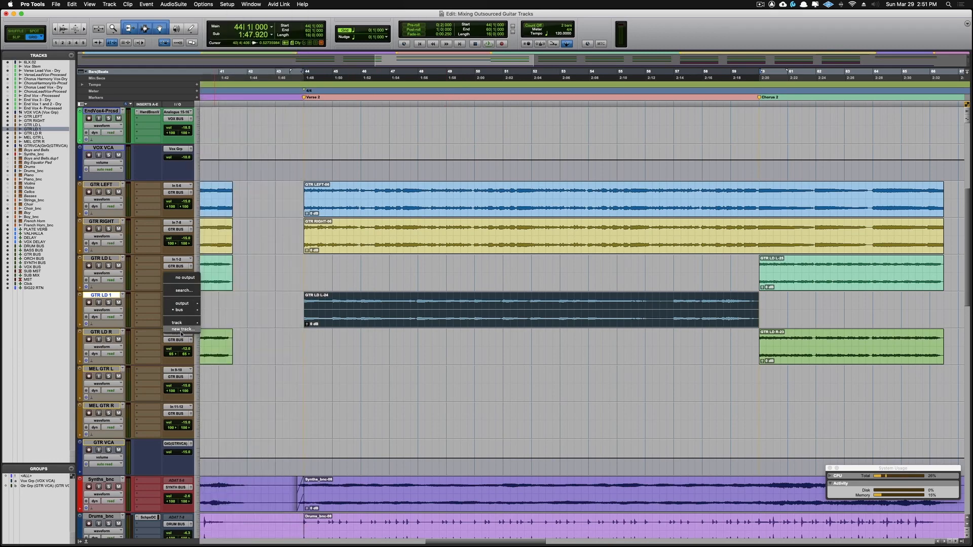
click(181, 331)
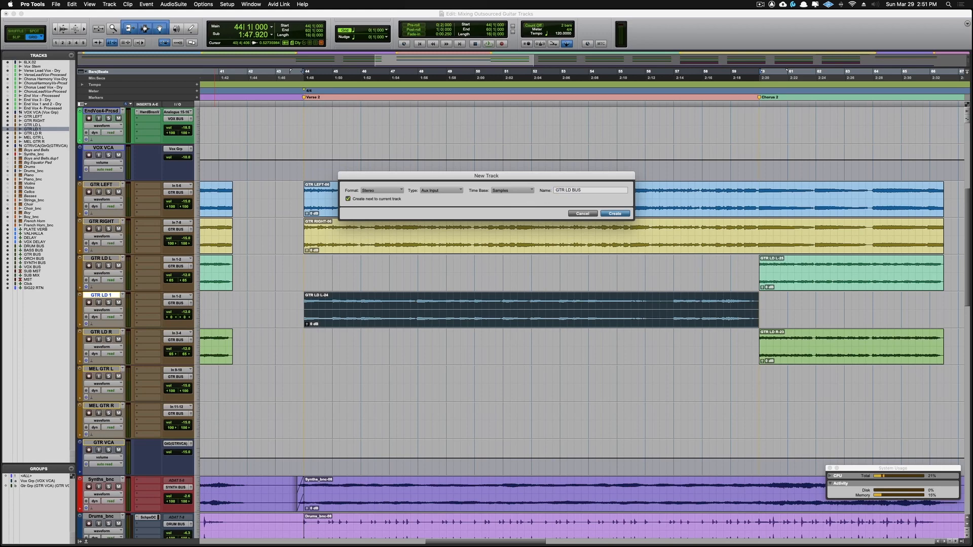
key(Return)
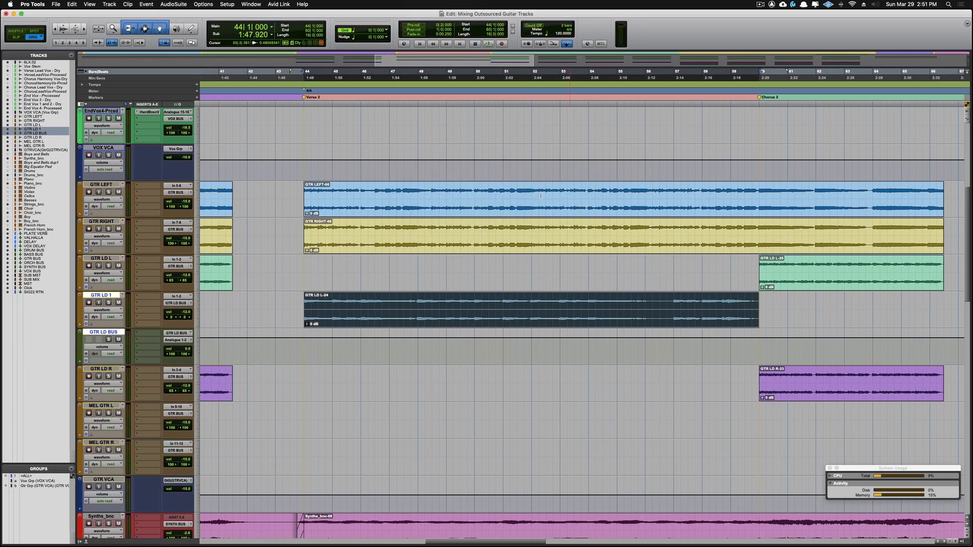
Route the GTR LD BUS output to the SUB MIX track
click(175, 341)
mouse_move(177, 343)
mouse_move(180, 360)
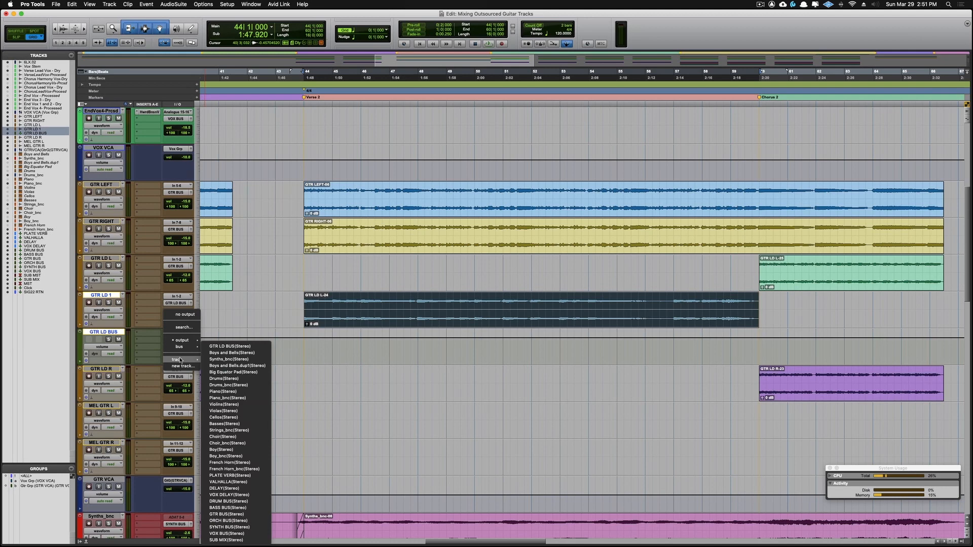
click(236, 540)
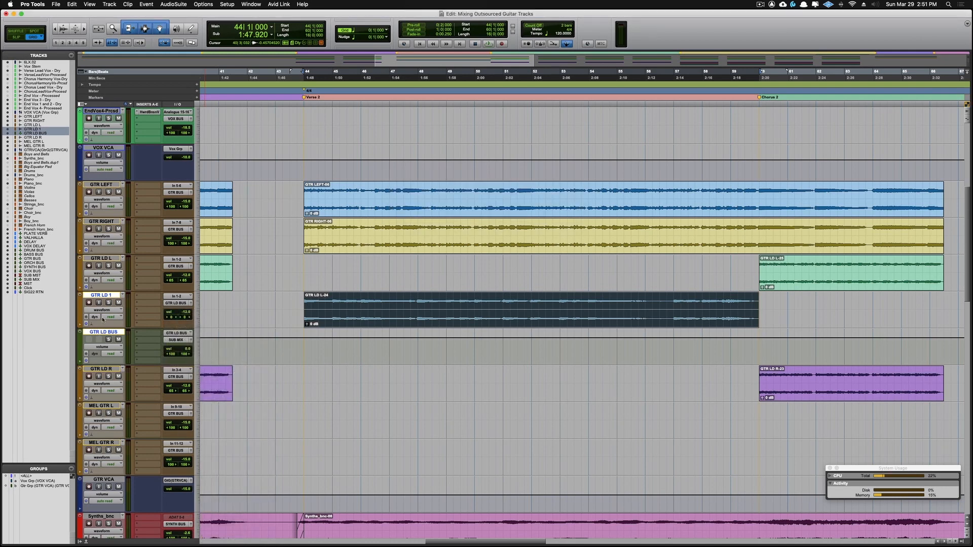
Move the GTR LD BUS track down among the buses, directly below GTR BUS
click(100, 259)
click(101, 333)
drag(101, 333, 118, 424)
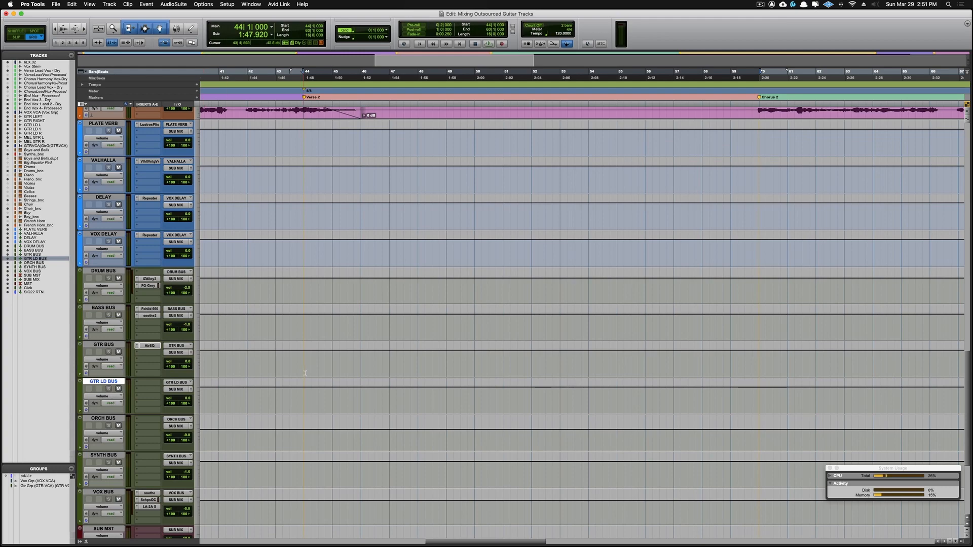
Play Verse 2 from bar 43 to hear GTR LD 1 in the full mix
scroll(305, 373, up, 15)
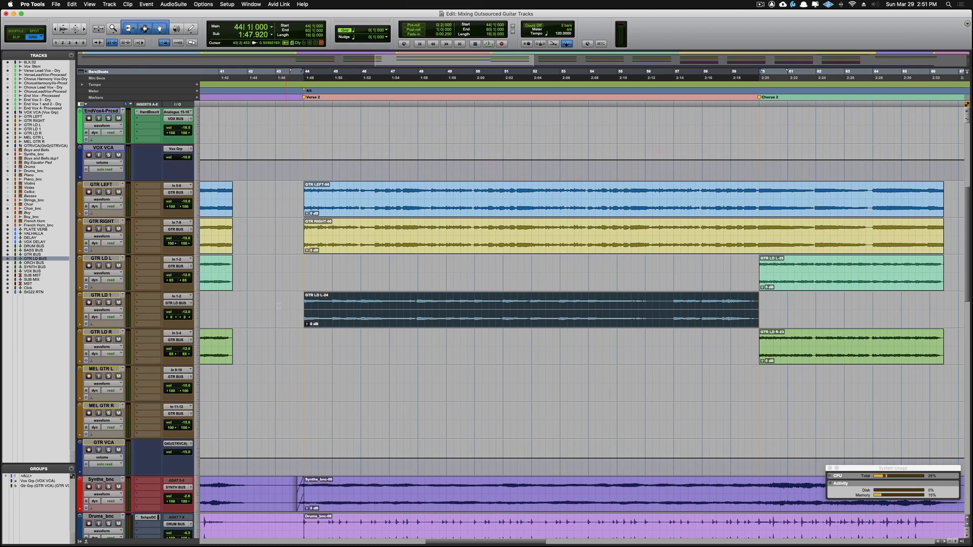
click(277, 307)
key(space)
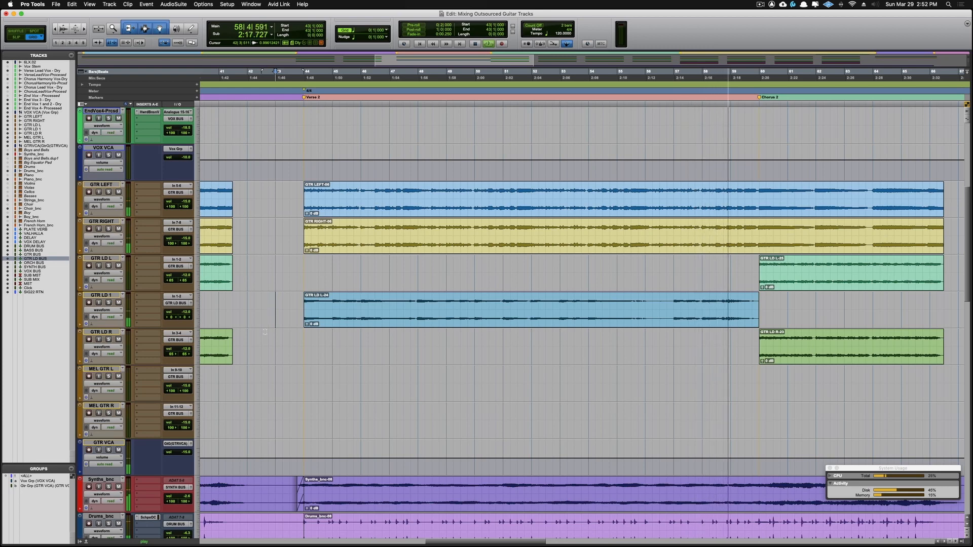
key(space)
Select bars 42 to 62 on GTR LD 1 around the Verse 2 clip and open the AudioSuite Reverse processor
mouse_move(276, 311)
mouse_down()
mouse_move(445, 289)
mouse_move(815, 312)
mouse_up()
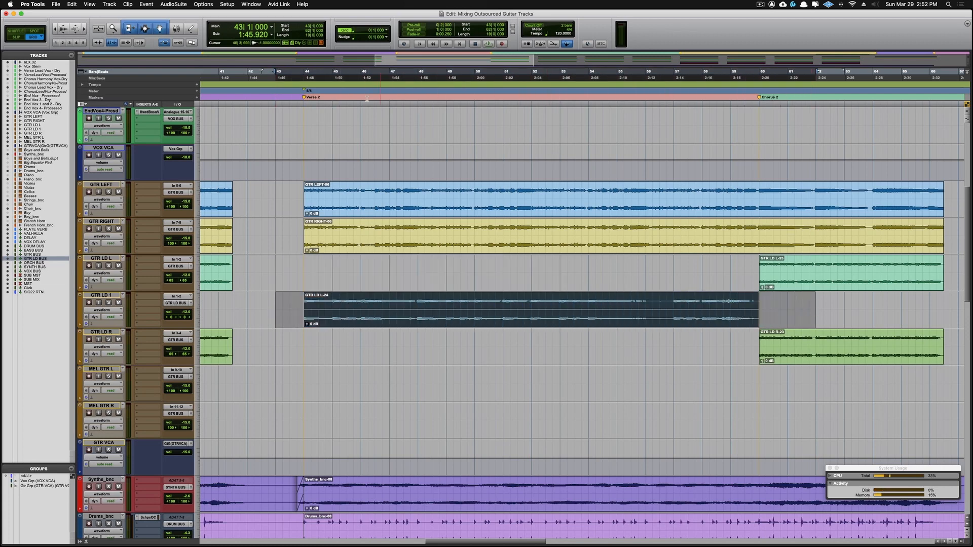
drag(276, 74, 248, 77)
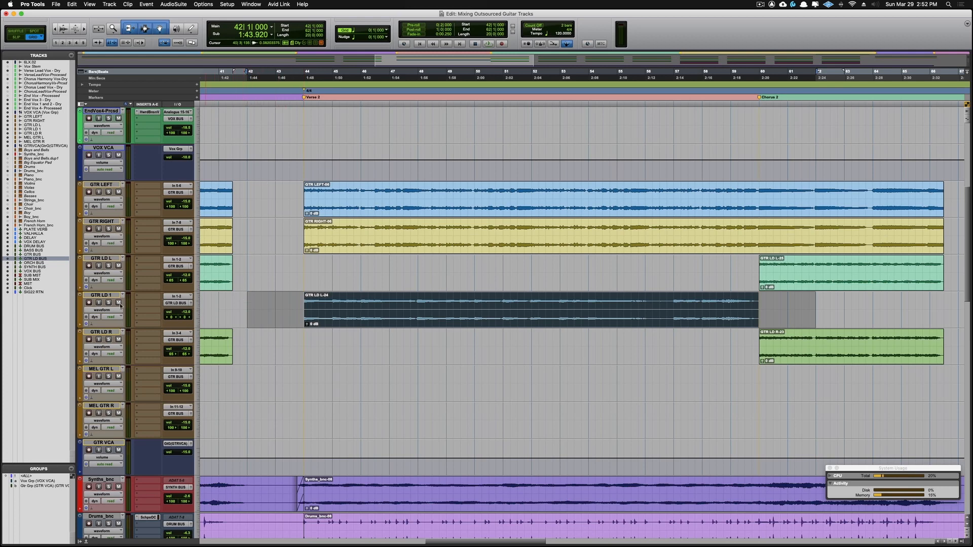
click(172, 4)
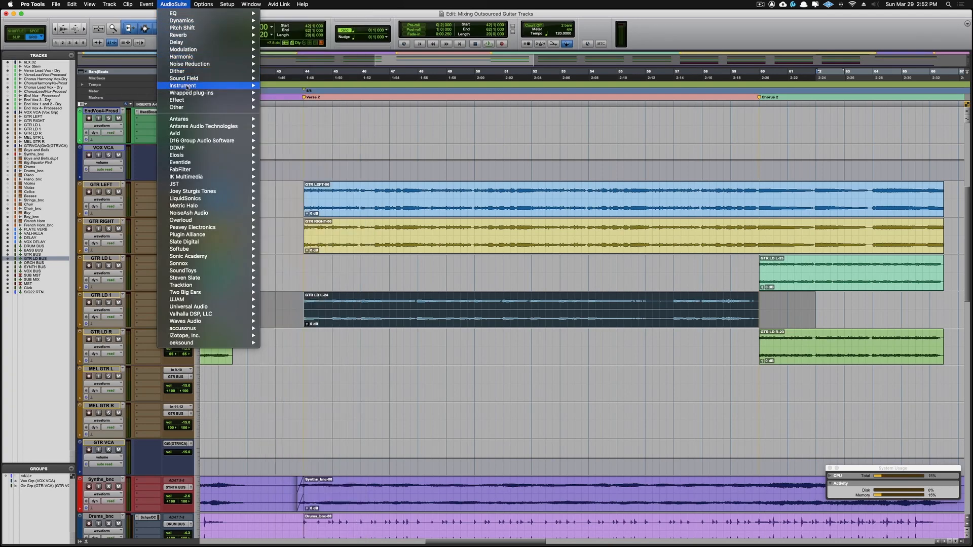
mouse_move(188, 107)
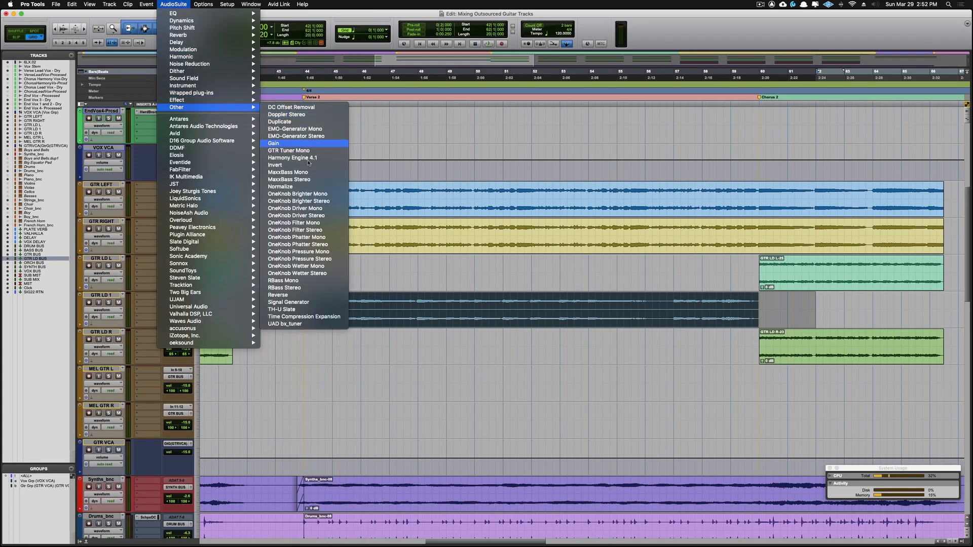
click(300, 294)
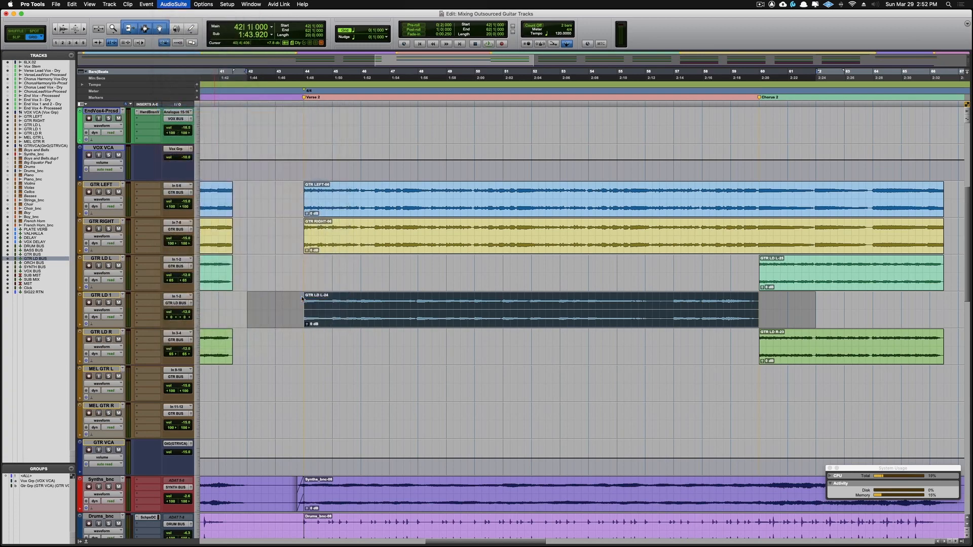
Set the GTR LD 1 volume to 0.0 dB and render the selected range in reverse
click(227, 161)
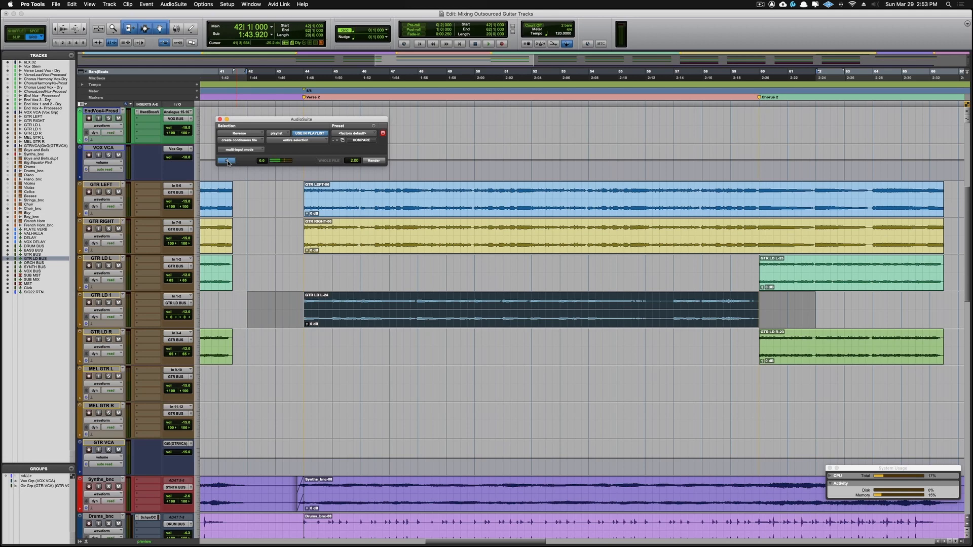
click(227, 161)
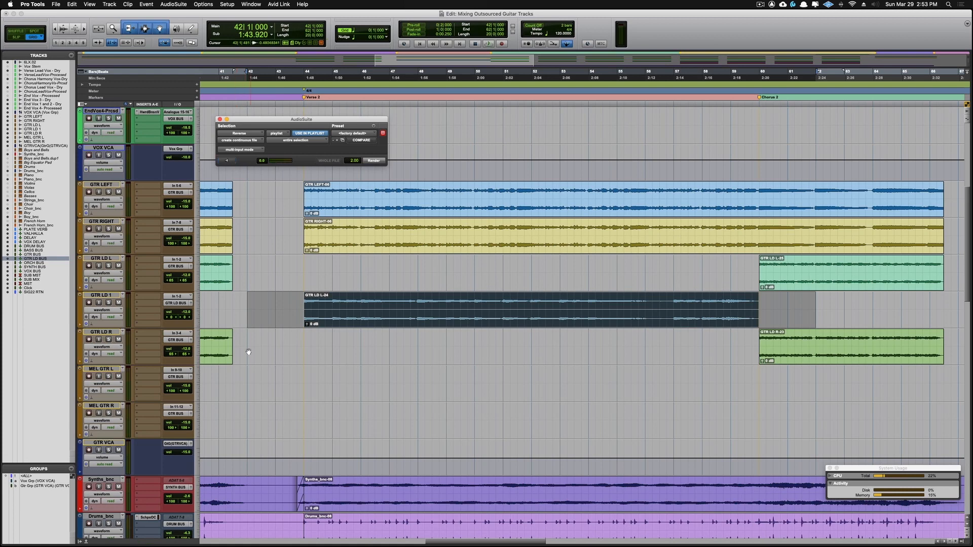
click(187, 314)
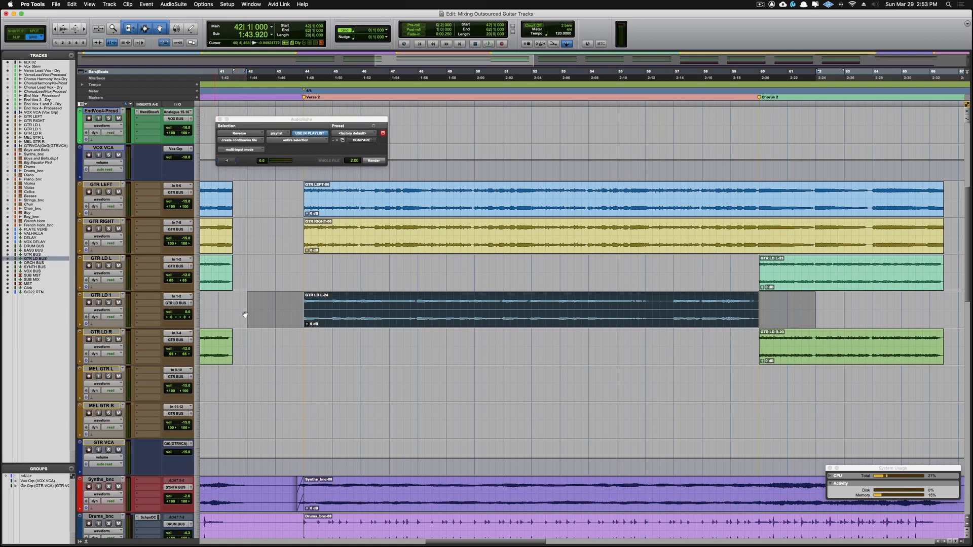
click(374, 161)
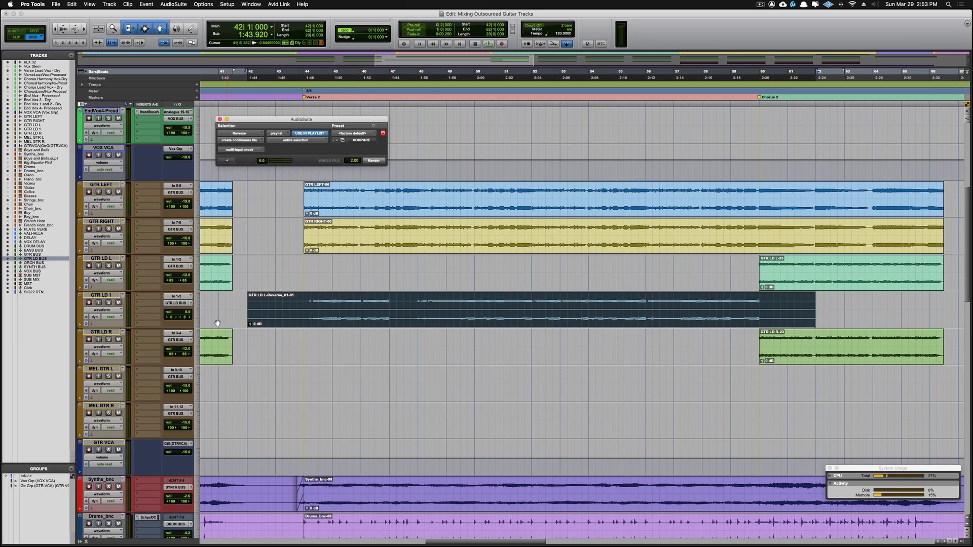
click(219, 120)
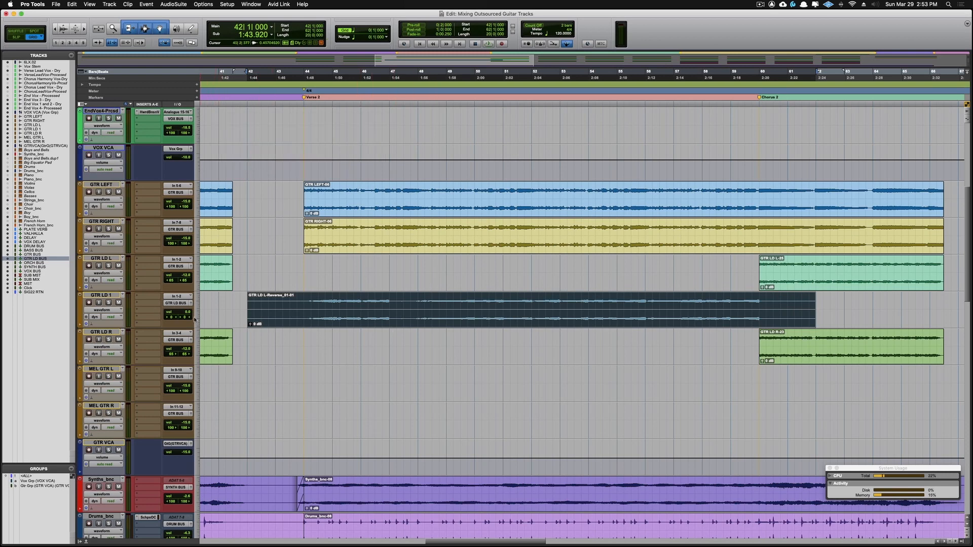
Insert the stereo LiquidSonics Lustrous Plates reverb on GTR LD 1
click(150, 295)
mouse_move(157, 298)
mouse_move(214, 298)
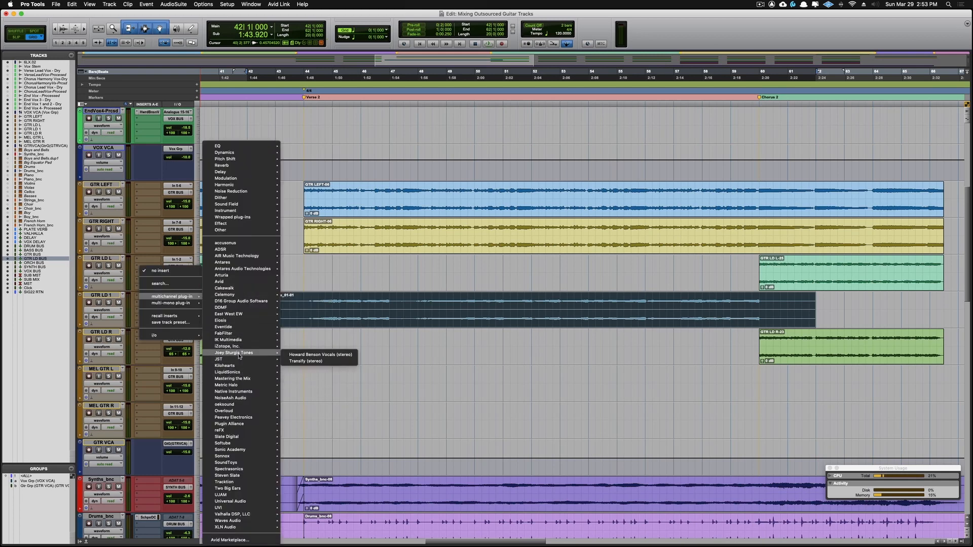
mouse_move(241, 375)
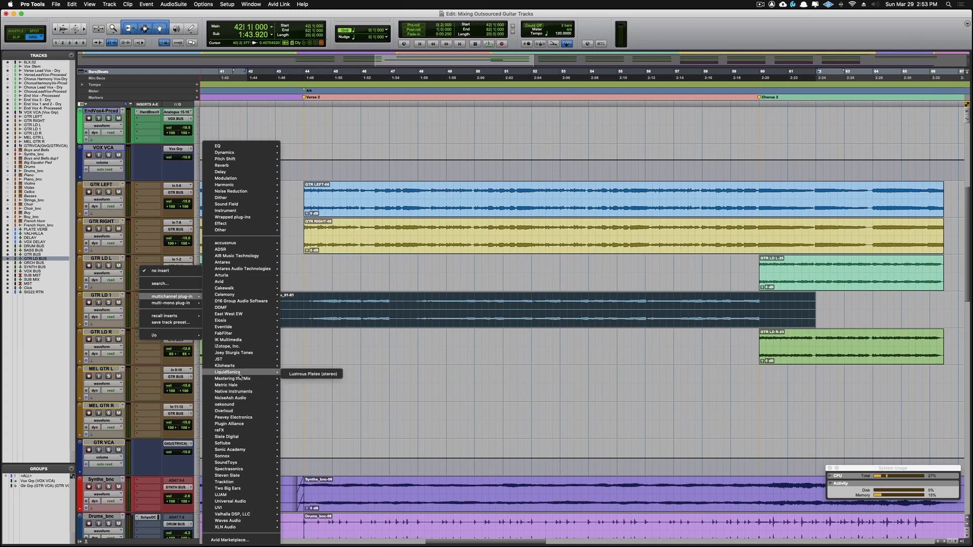
click(299, 374)
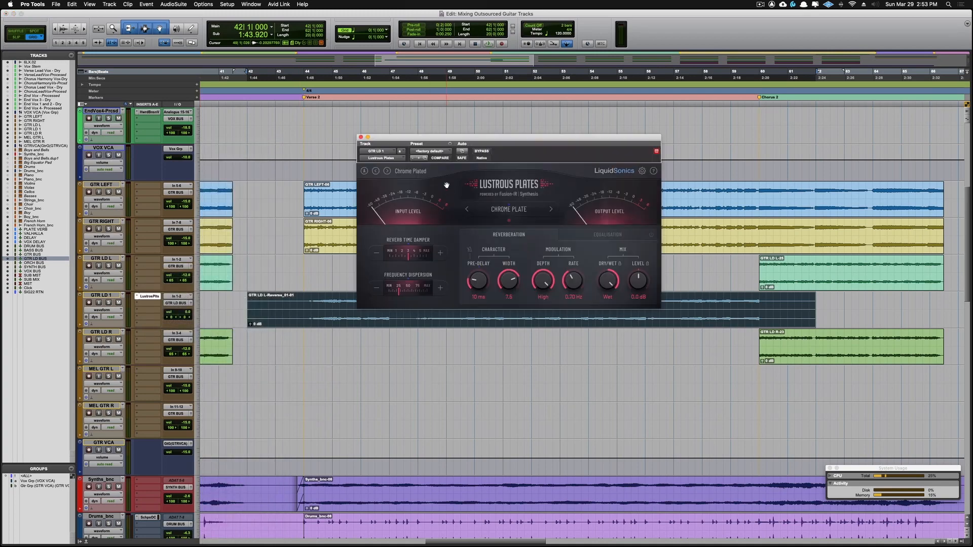
Solo GTR LD 1 and play the reversed lead guitar through the Lustrous Plates reverb from bar 42
drag(494, 135, 497, 108)
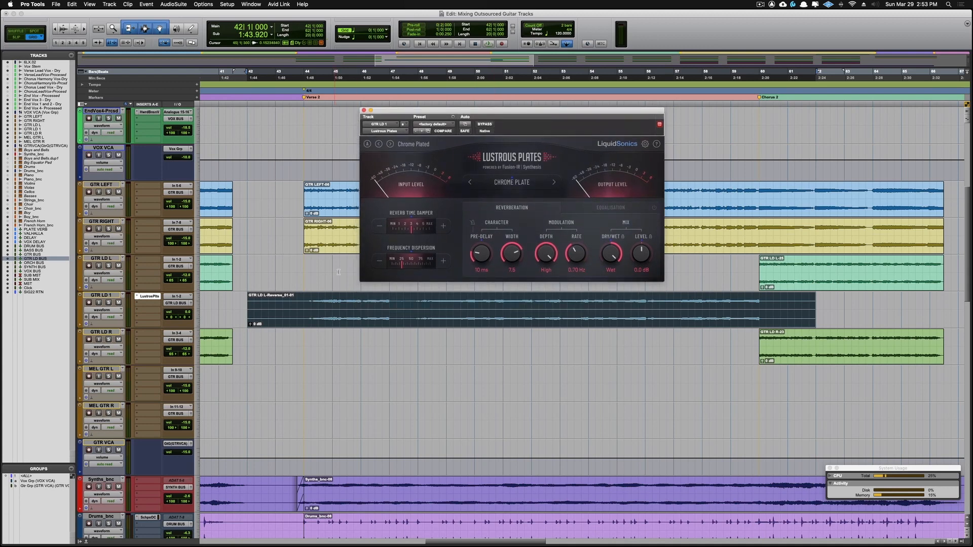
key(space)
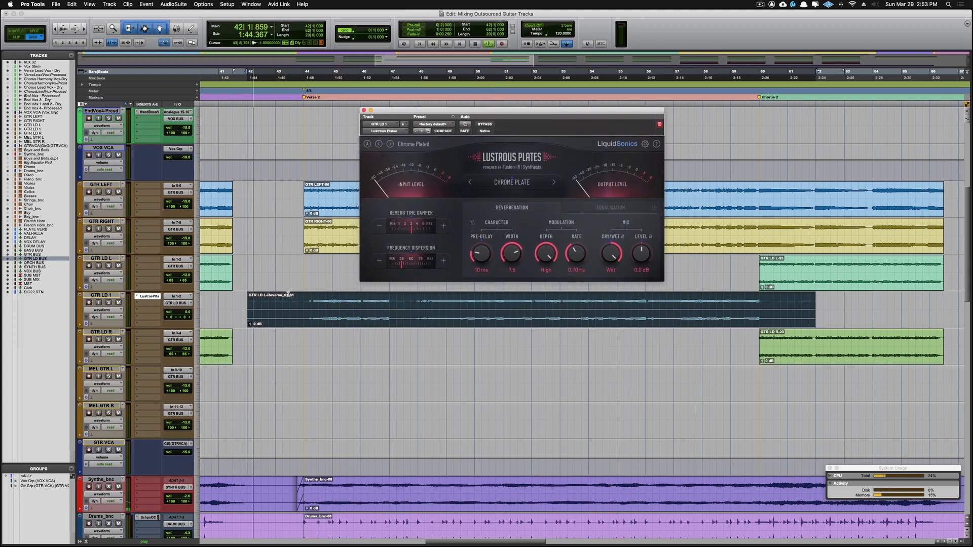
click(109, 303)
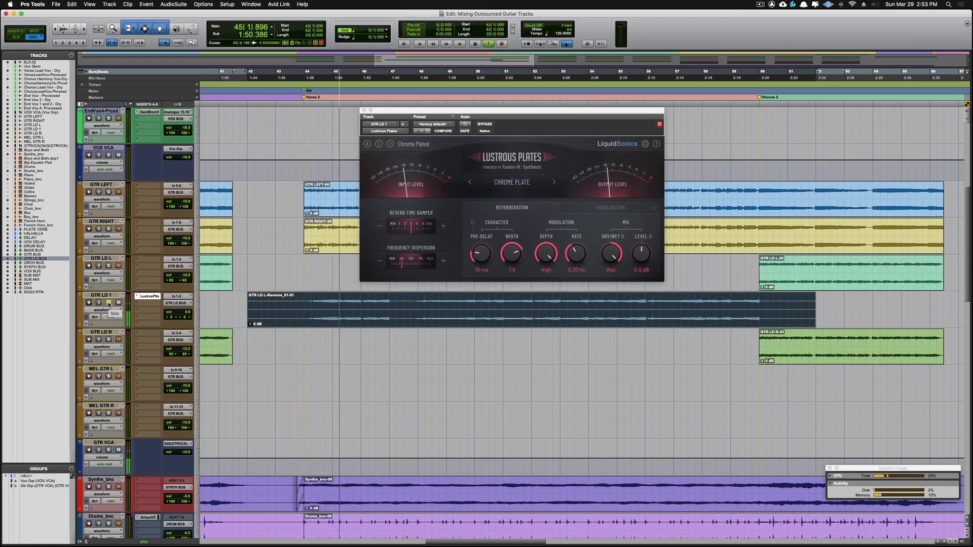
Stop playback and route GTR LD 1's output to a new stereo audio track named LD GTR REV VERB
key(space)
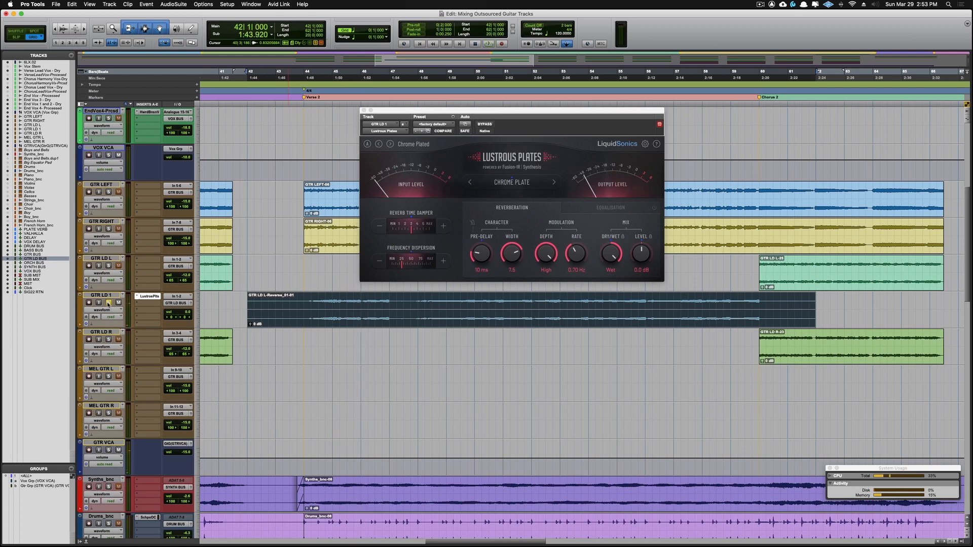
right_click(107, 298)
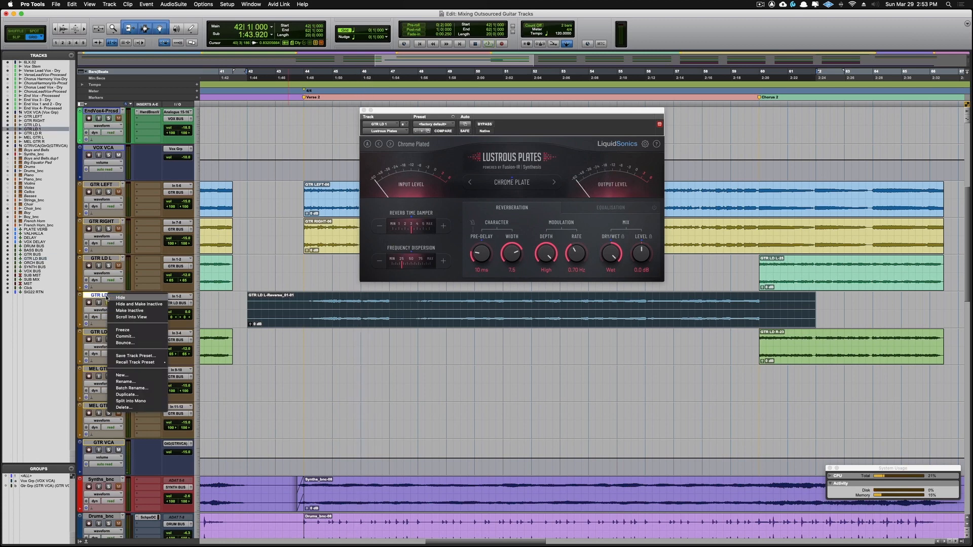
click(105, 299)
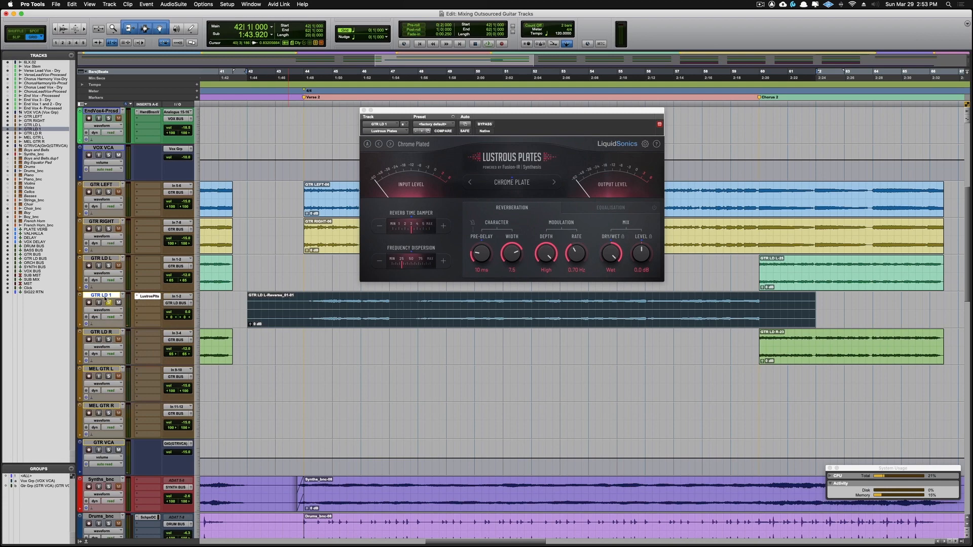
click(175, 303)
click(180, 330)
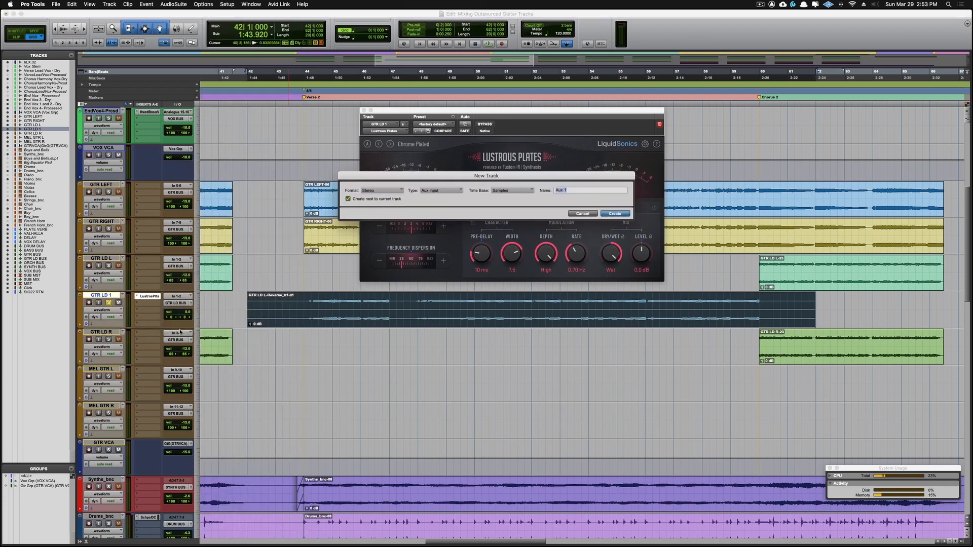
click(448, 192)
click(441, 191)
text(LD GTR REV VERB)
key(Return)
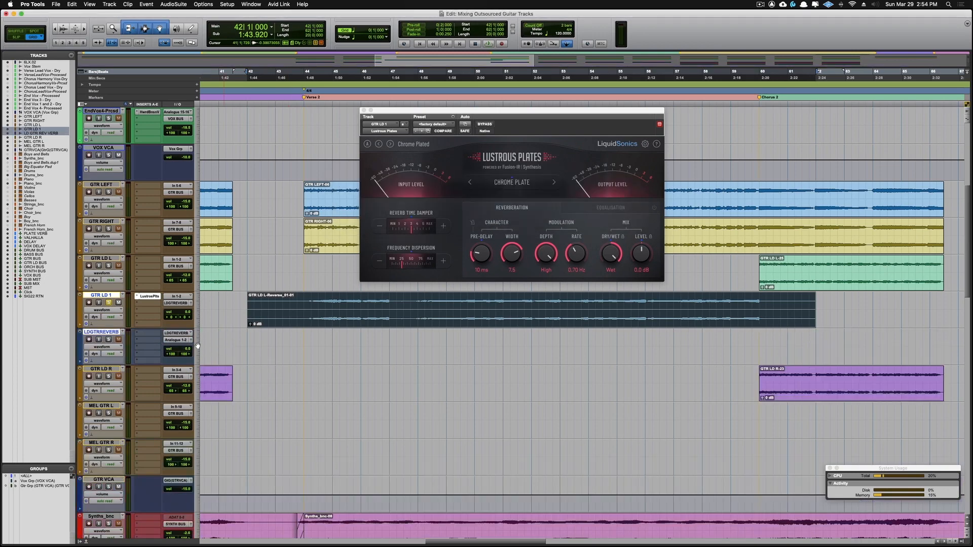
Route the LD GTR REV VERB track's output to GTR LD BUS and center its panning
click(177, 340)
mouse_move(182, 343)
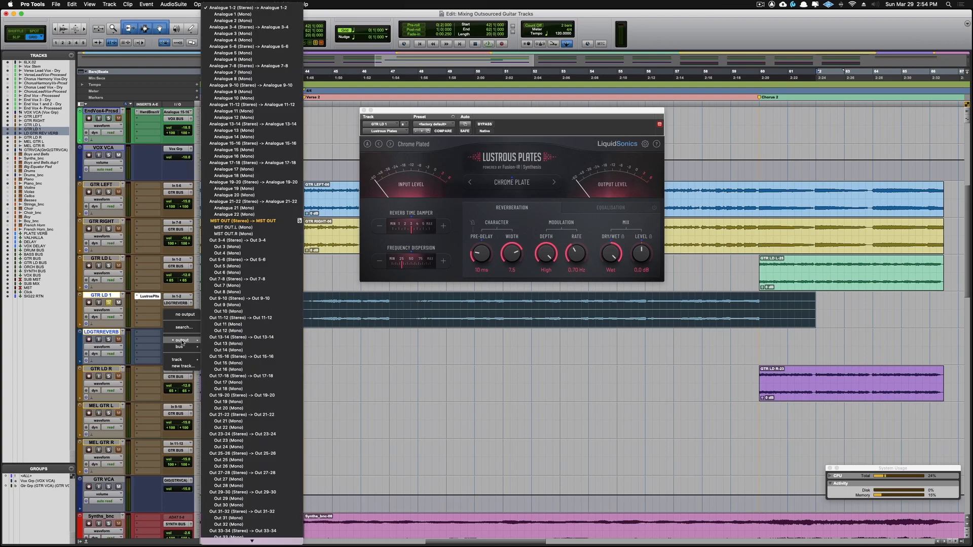
mouse_move(180, 359)
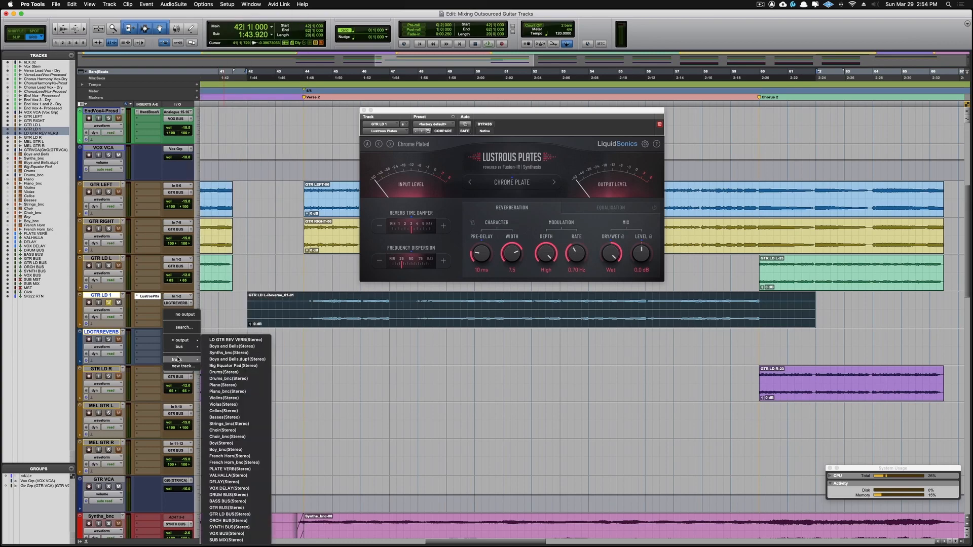
click(228, 515)
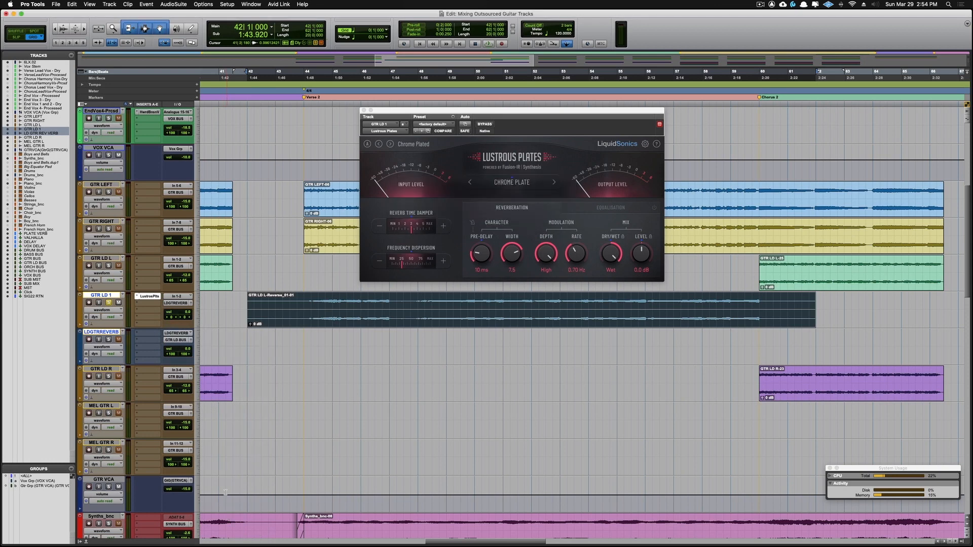
alt+click(173, 356)
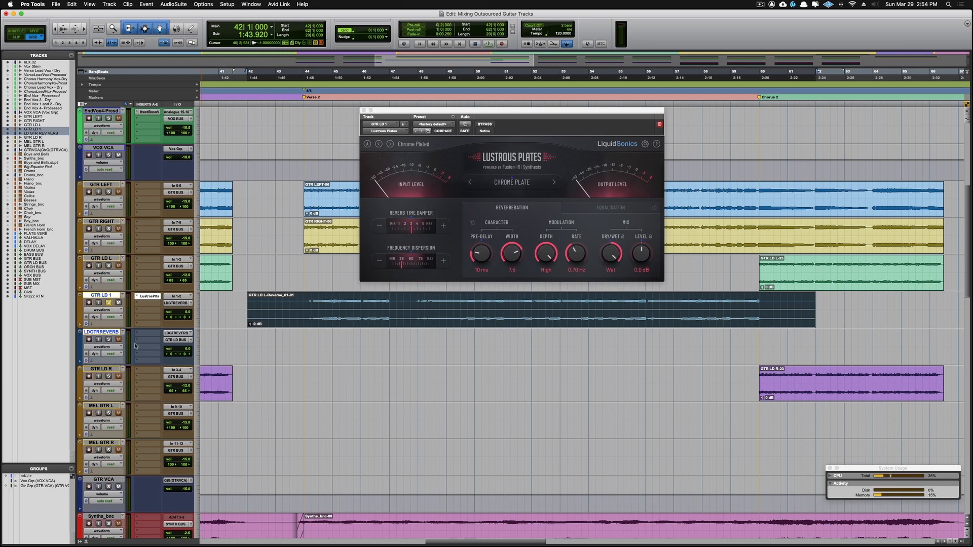
Record-arm the LD GTR REV VERB track and record the reverb-processed reversed guitar over bars 42 to 62
click(89, 340)
key(super+space)
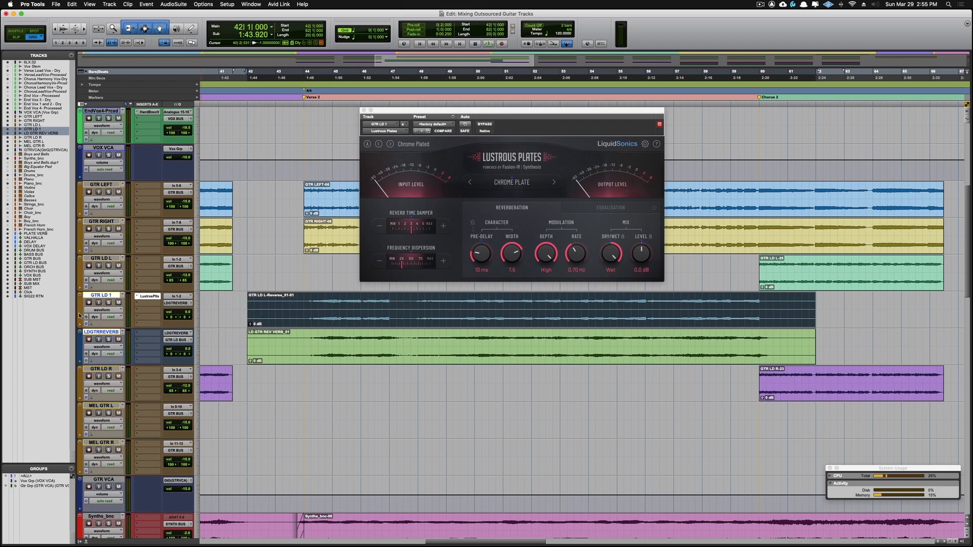
Color the LD GTR REV VERB track amber like the other guitar tracks
double_click(79, 347)
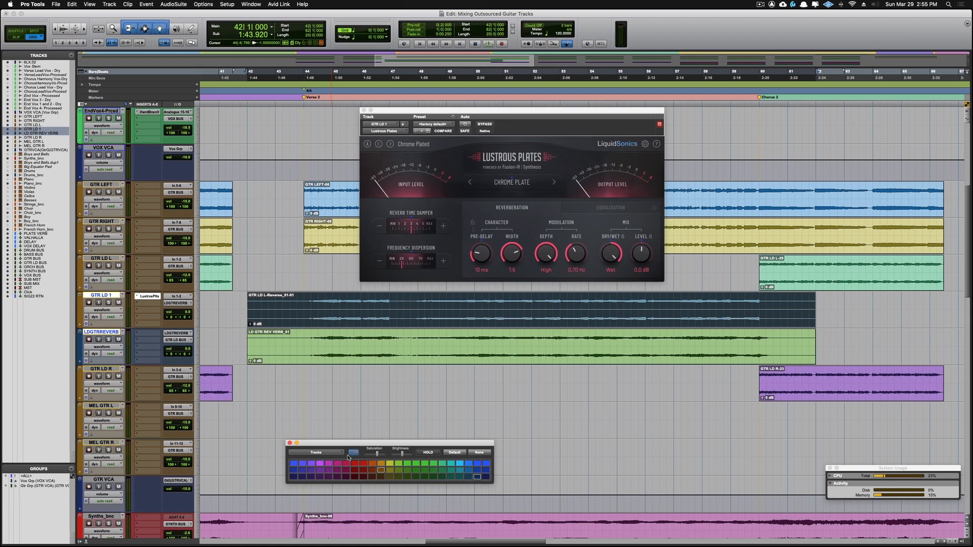
click(381, 471)
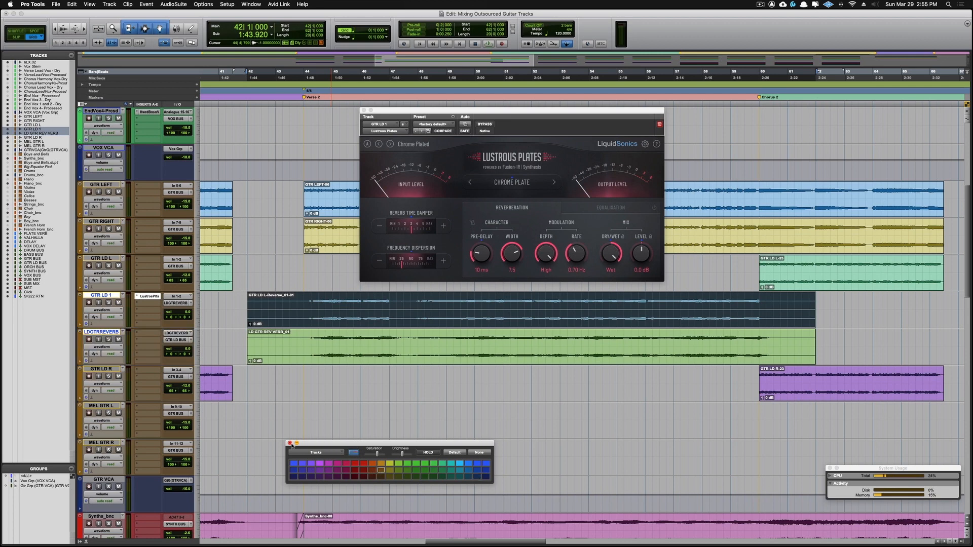
click(290, 443)
Reverse the recorded LD GTR REV VERB clip with the AudioSuite Reverse processor, previewing it before rendering
click(343, 361)
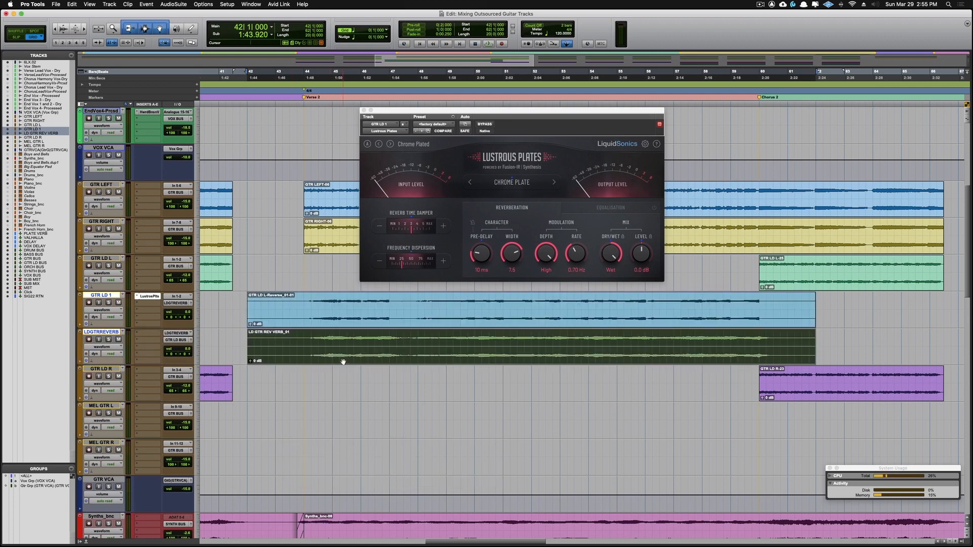
click(173, 4)
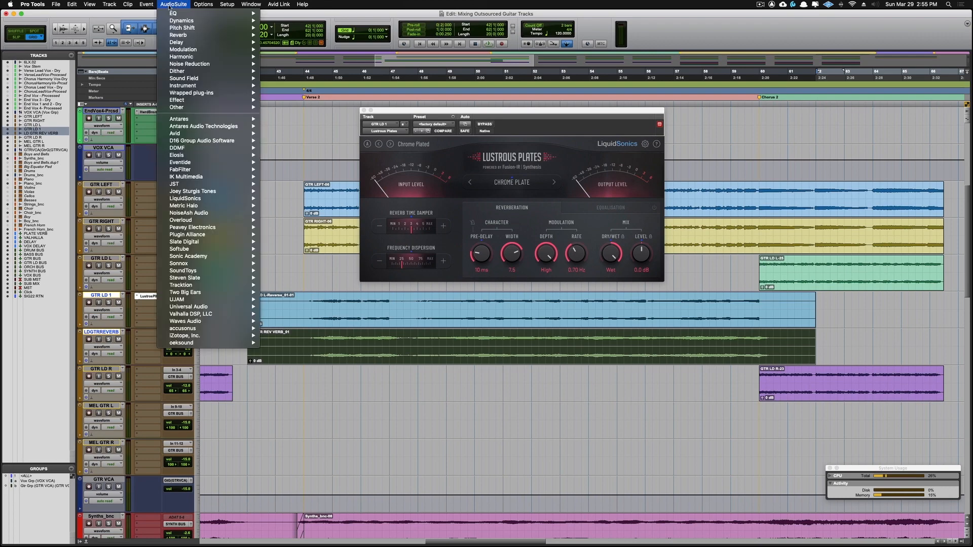
mouse_move(186, 108)
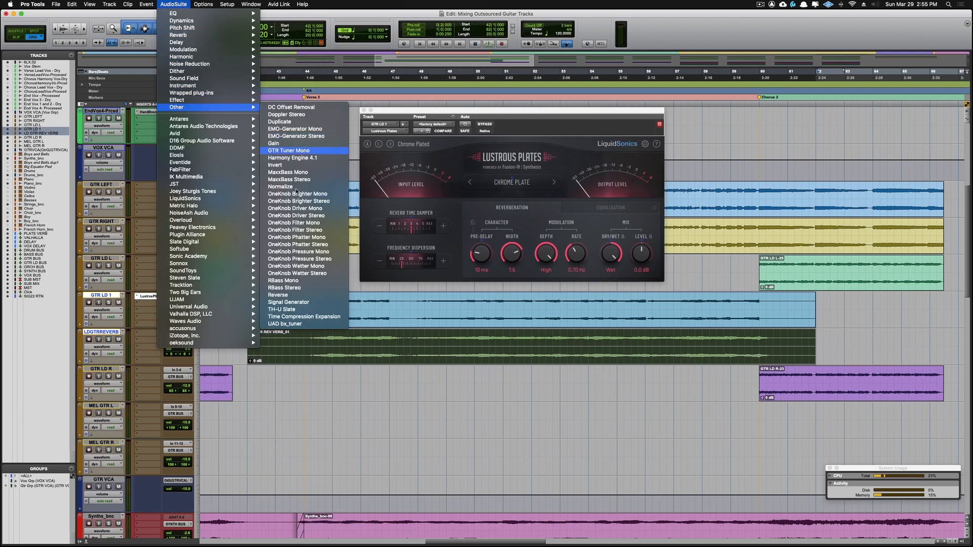
click(302, 296)
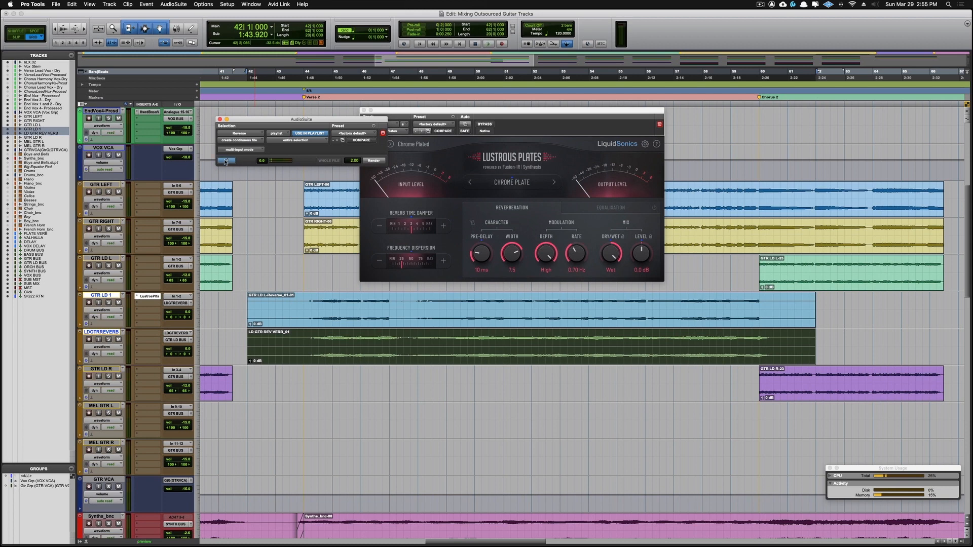
click(226, 161)
click(374, 160)
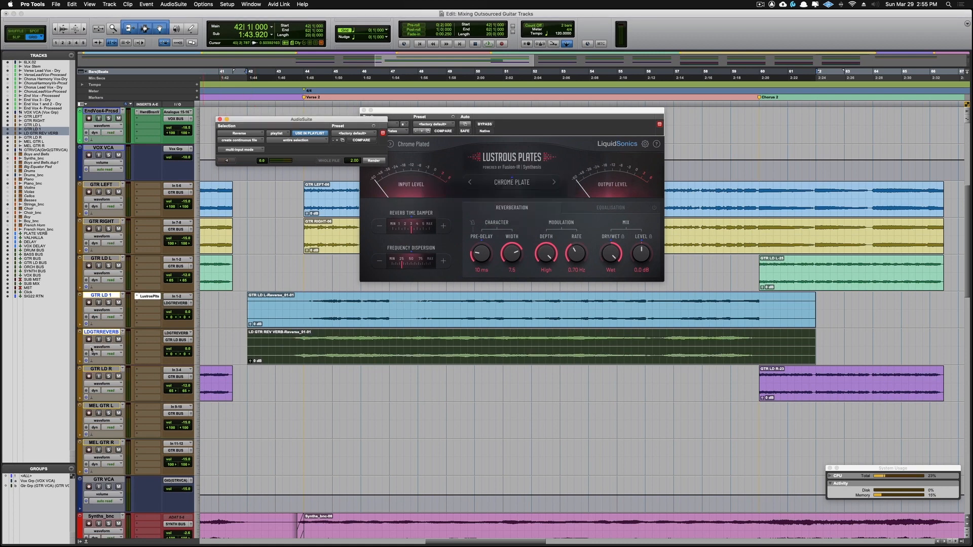
Mute the GTR LD 1 track and play back the reversed reverb clip from bar 42
click(100, 295)
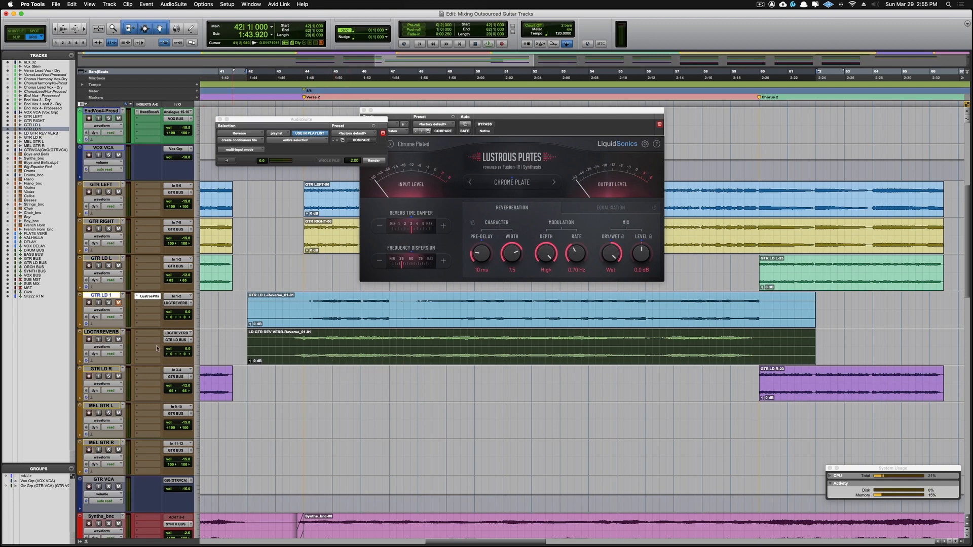
key(space)
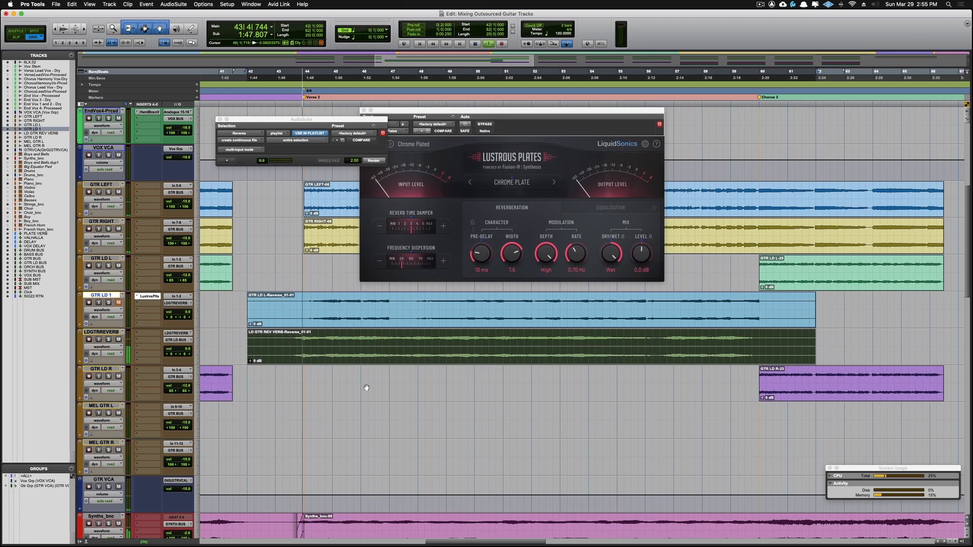
key(space)
Shift the LD GTR REV VERB clip slightly later and trim its start to about beat 3 of bar 43
drag(347, 362, 348, 361)
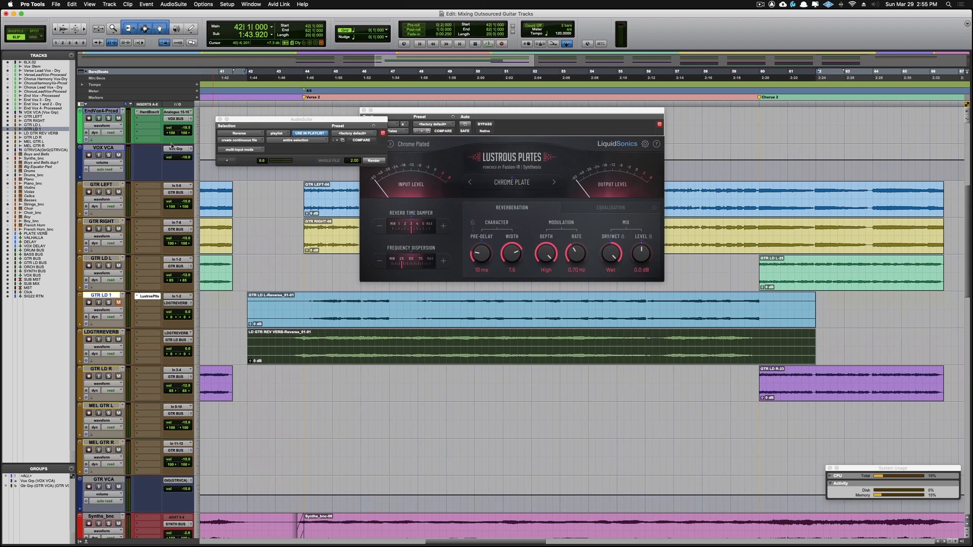
drag(332, 360, 337, 360)
drag(255, 346, 297, 360)
Lower the LD GTR REV VERB track's volume during playback and fade out its clip from about bar 60 to the end
key(space)
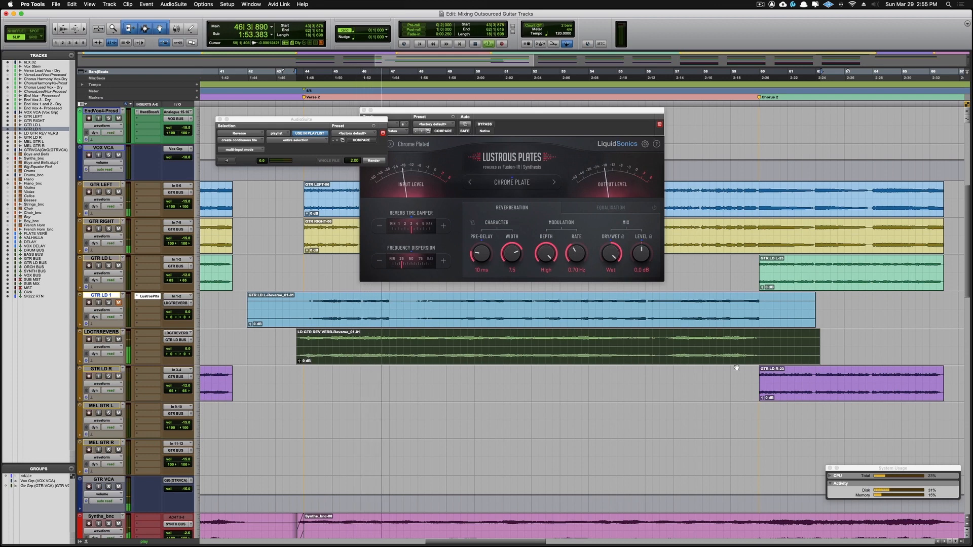
drag(187, 351, 187, 356)
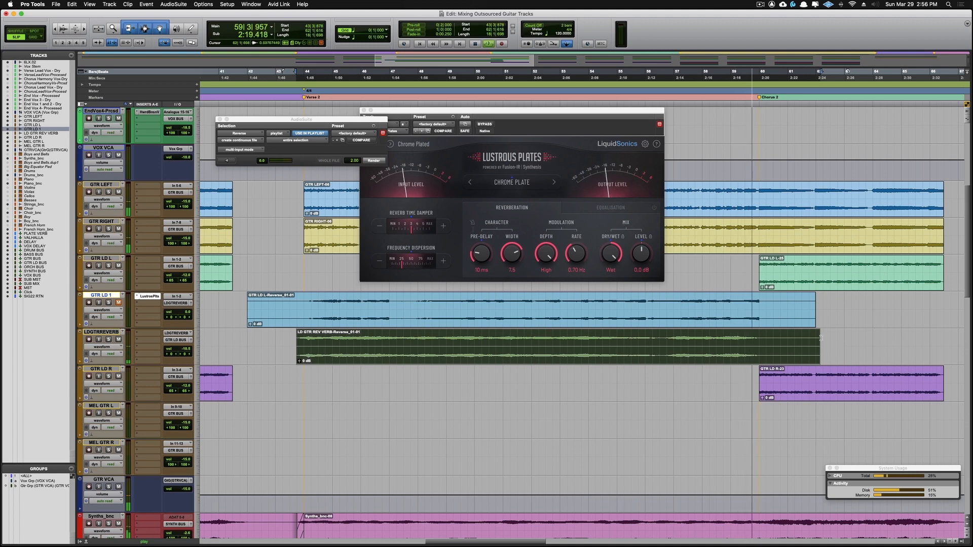
drag(818, 334, 762, 335)
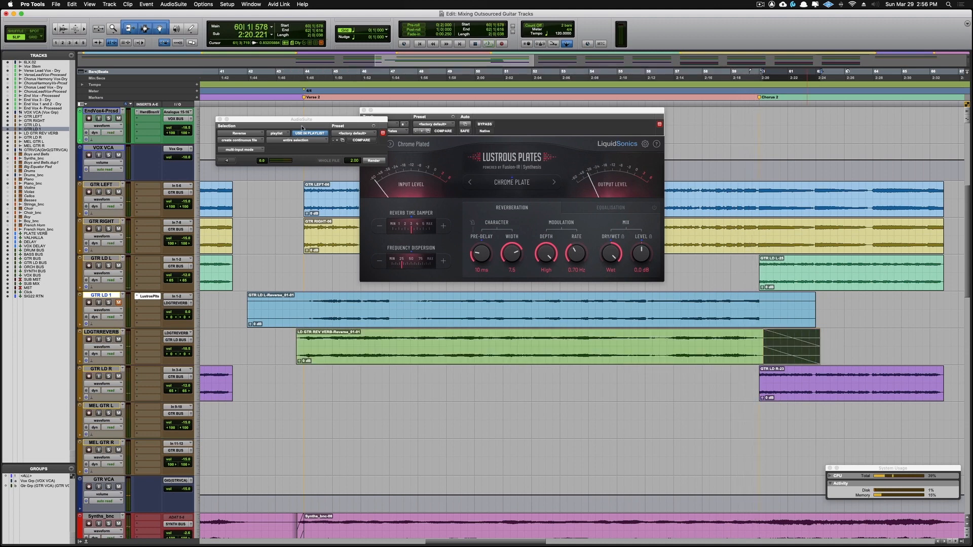
Close the Lustrous Plates and AudioSuite windows and hide the GTR LD 1 track
click(364, 110)
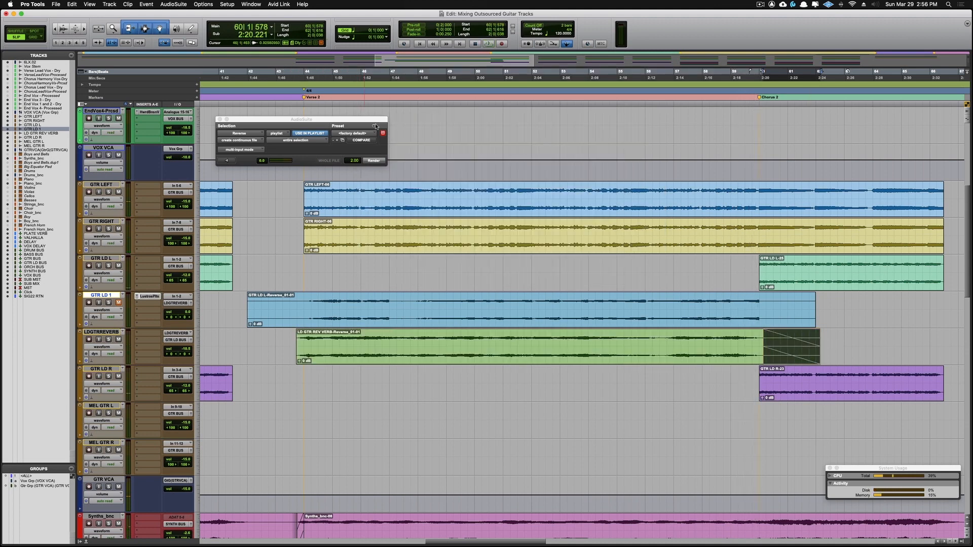
click(220, 120)
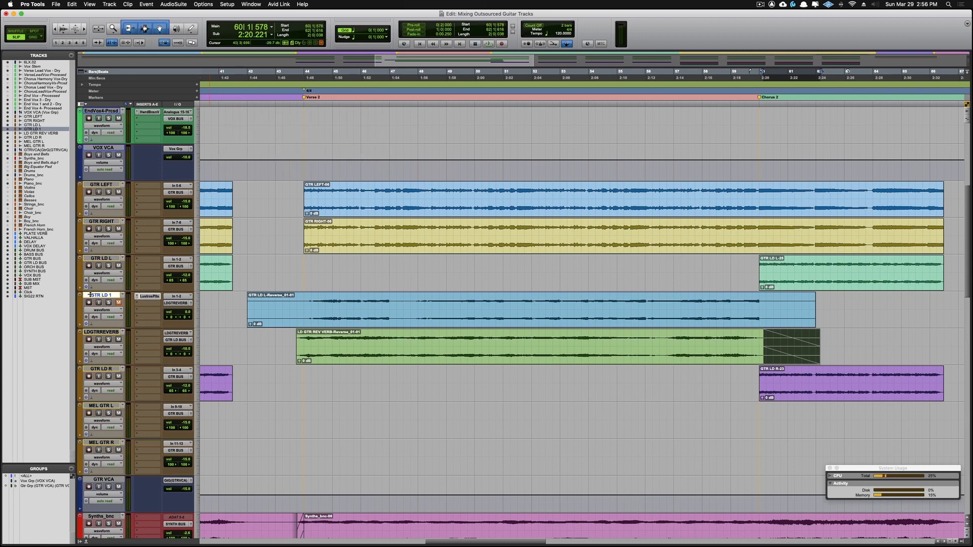
right_click(98, 298)
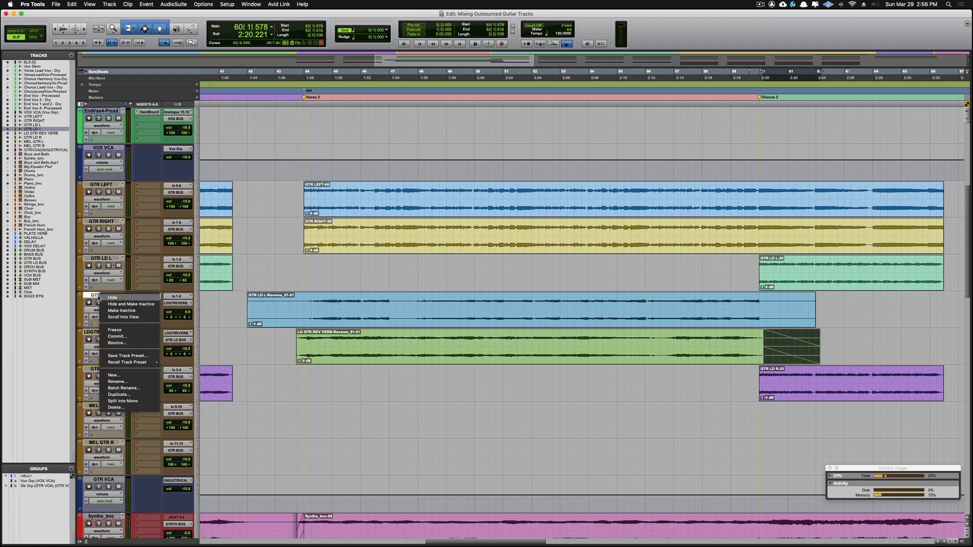
click(134, 298)
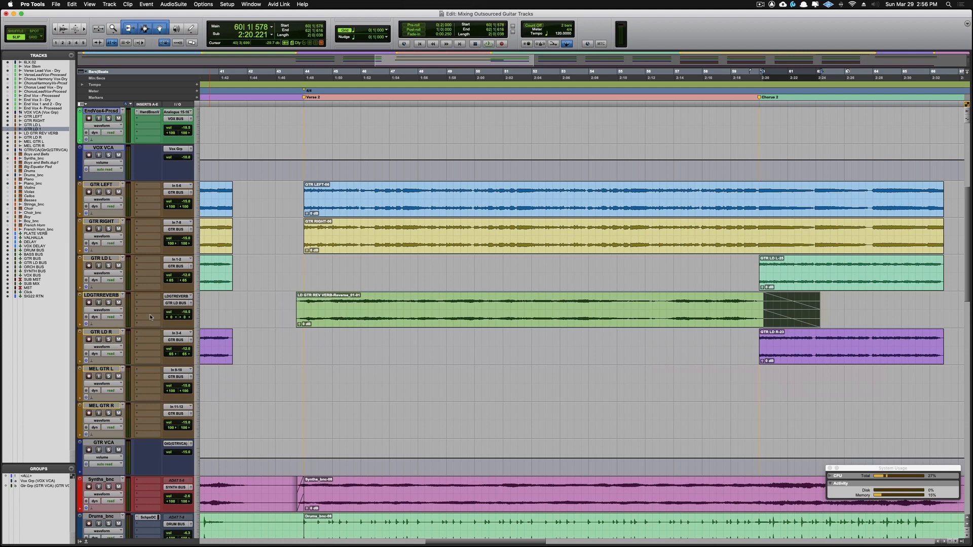
Select the LD GTR REV VERB clip and insert the stereo Eiosis AirEQ Premium plug-in on its track
click(345, 325)
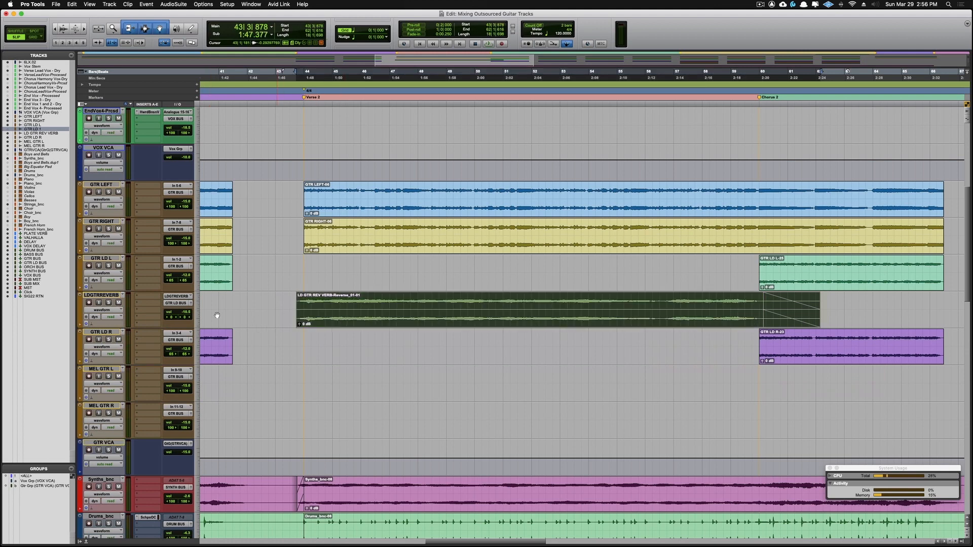
click(150, 301)
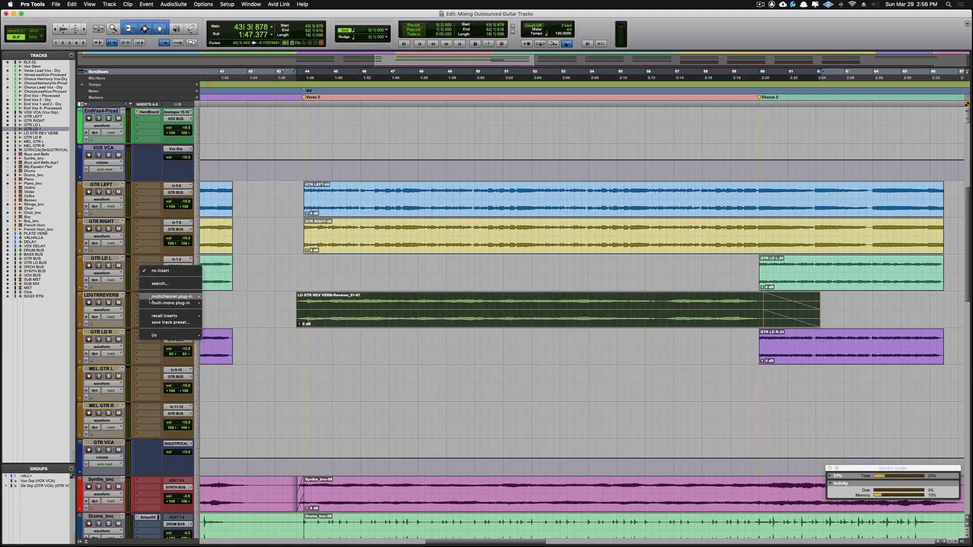
mouse_move(152, 297)
mouse_move(256, 148)
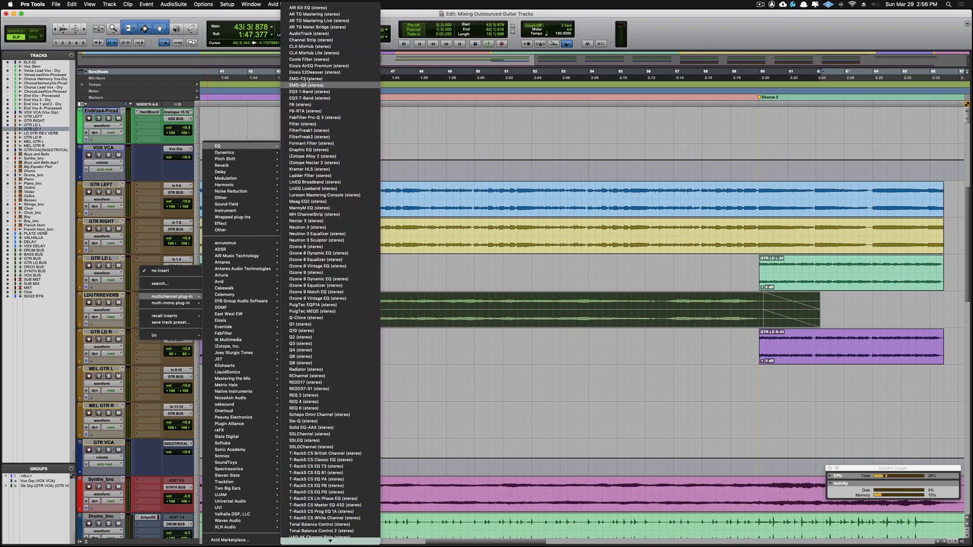
click(307, 67)
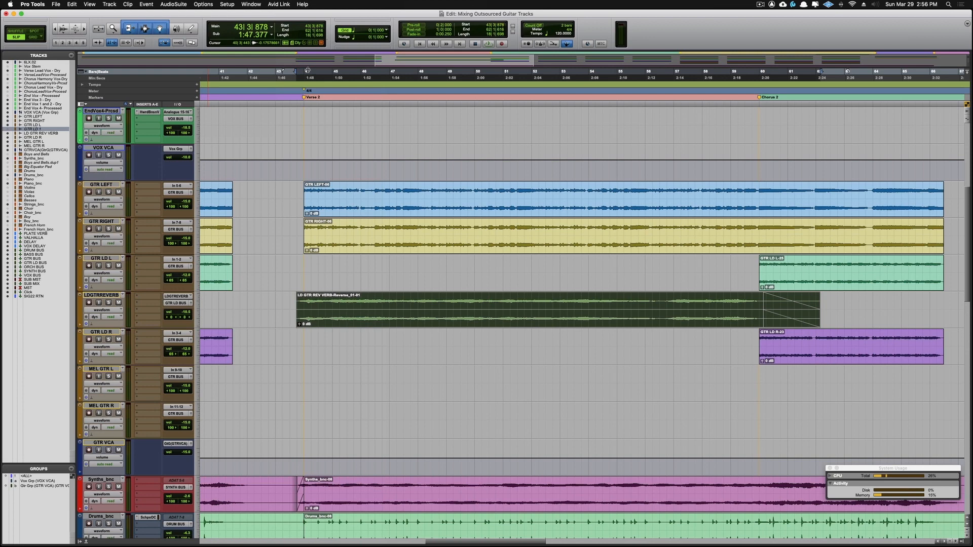
Load AirEQ's Disto Lead Guitar instrument preset and enable its LoClean, Body and Harmonic bands
click(497, 144)
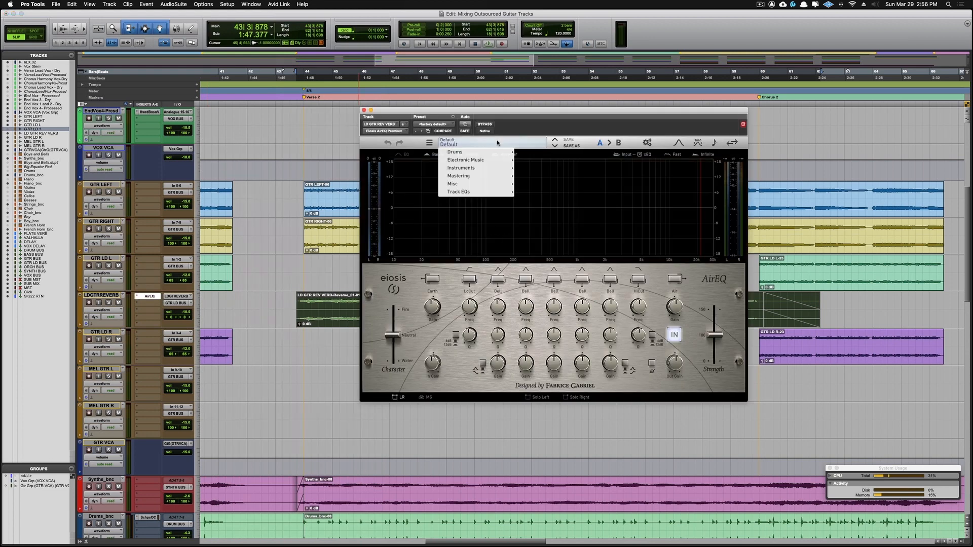
mouse_move(499, 168)
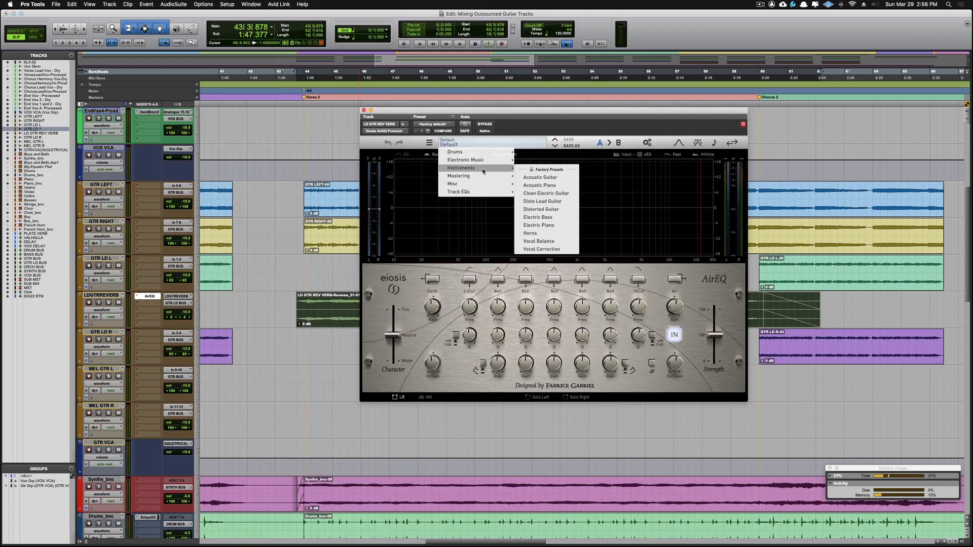
click(541, 201)
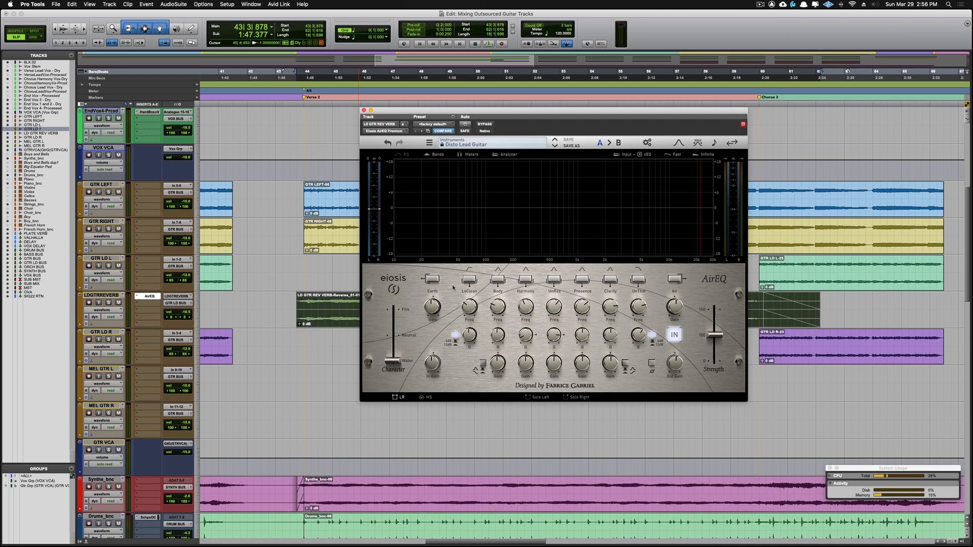
click(469, 279)
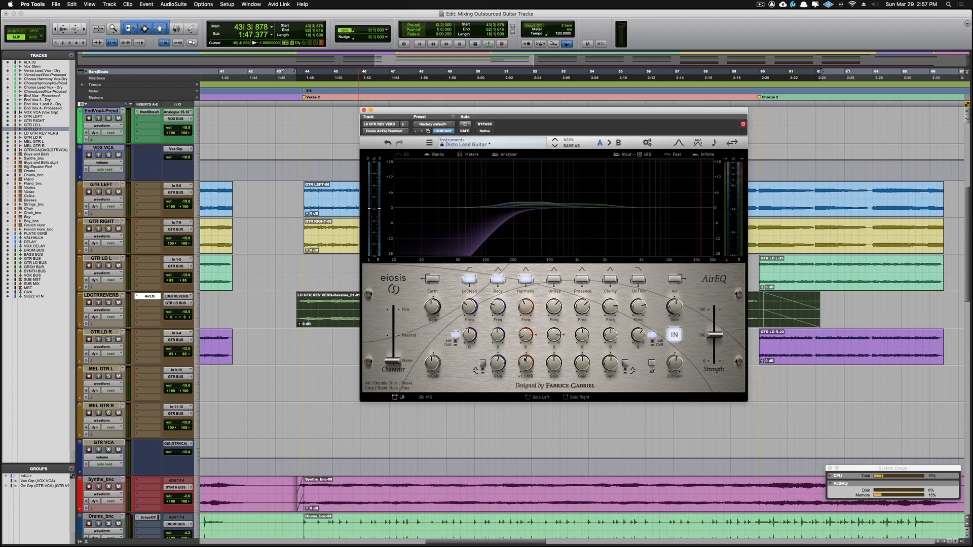
Solo the LD GTR REV VERB track during playback, compare the AirEQ bypassed and active, and close the plug-in
key(space)
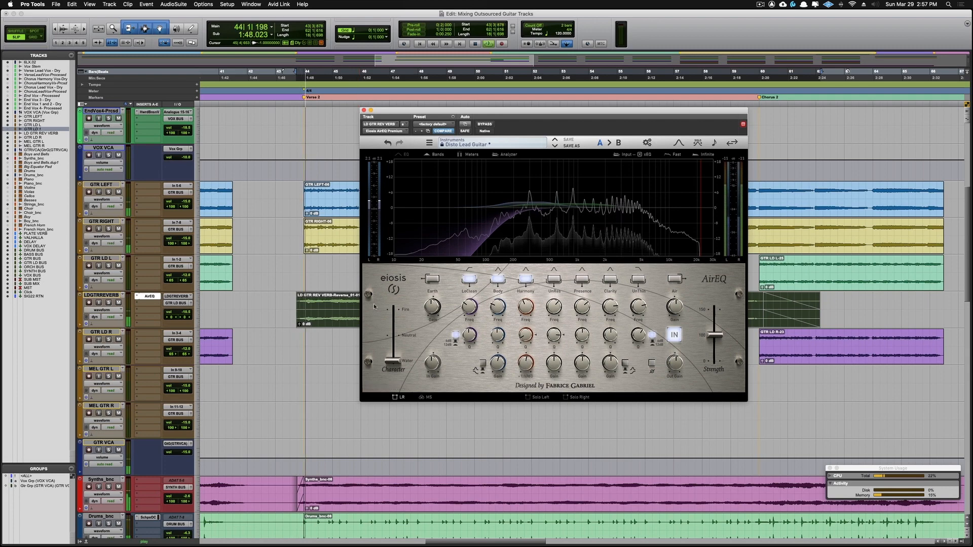
click(108, 302)
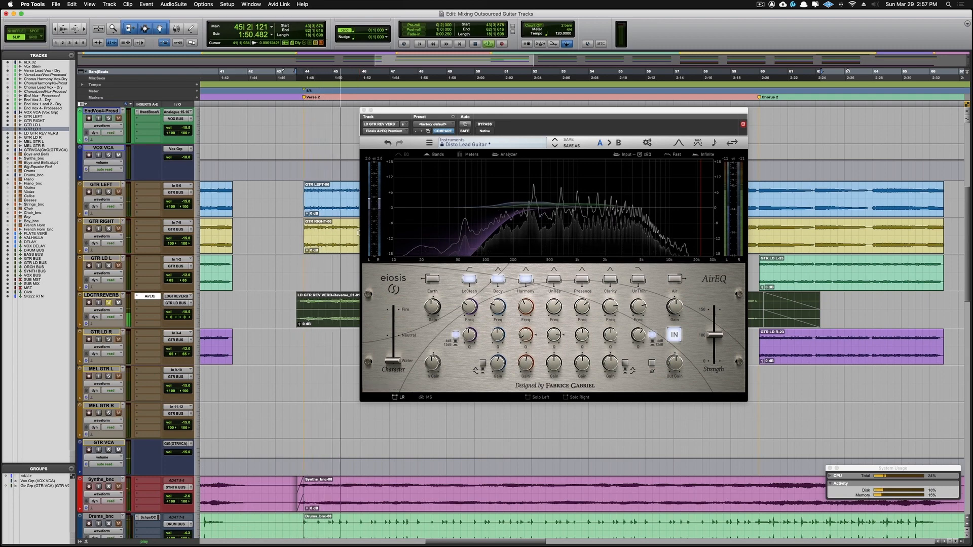
click(484, 125)
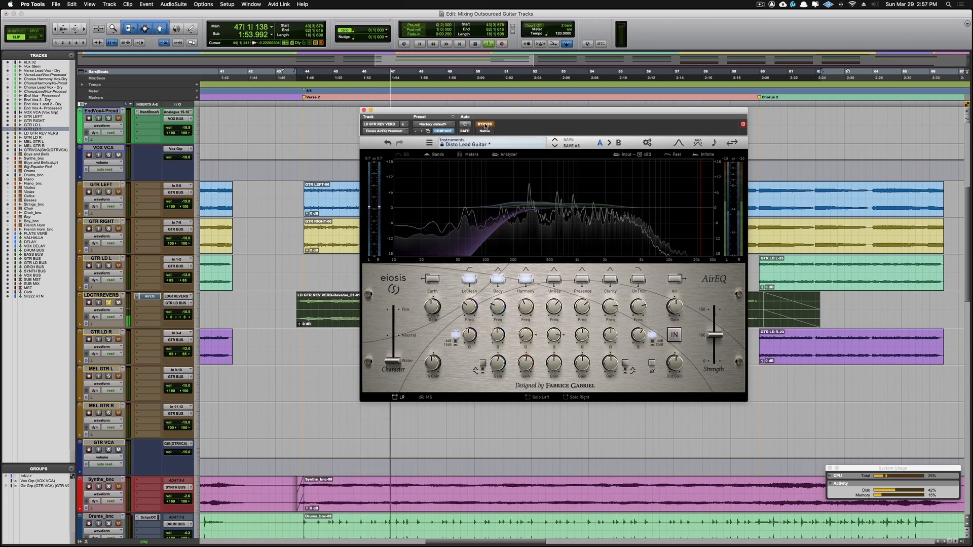
click(484, 124)
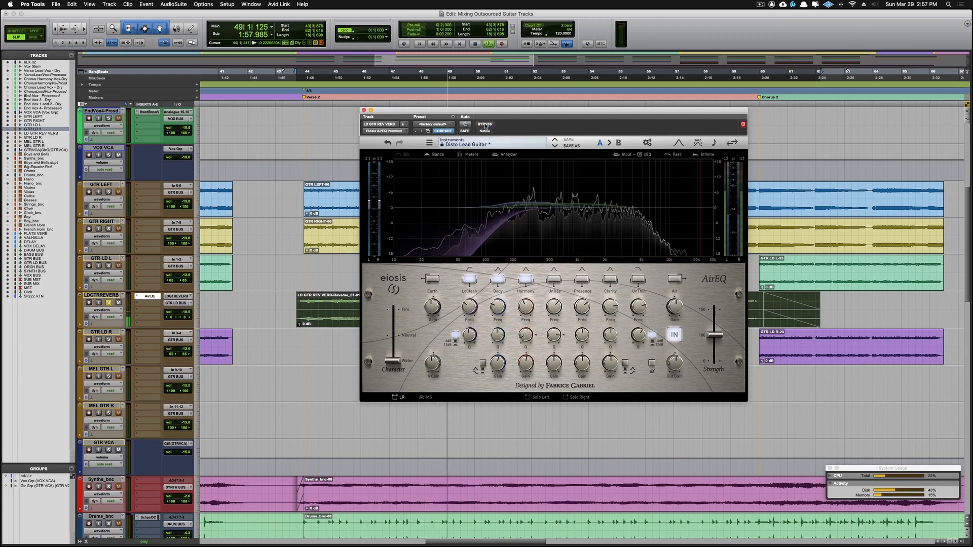
click(363, 110)
key(space)
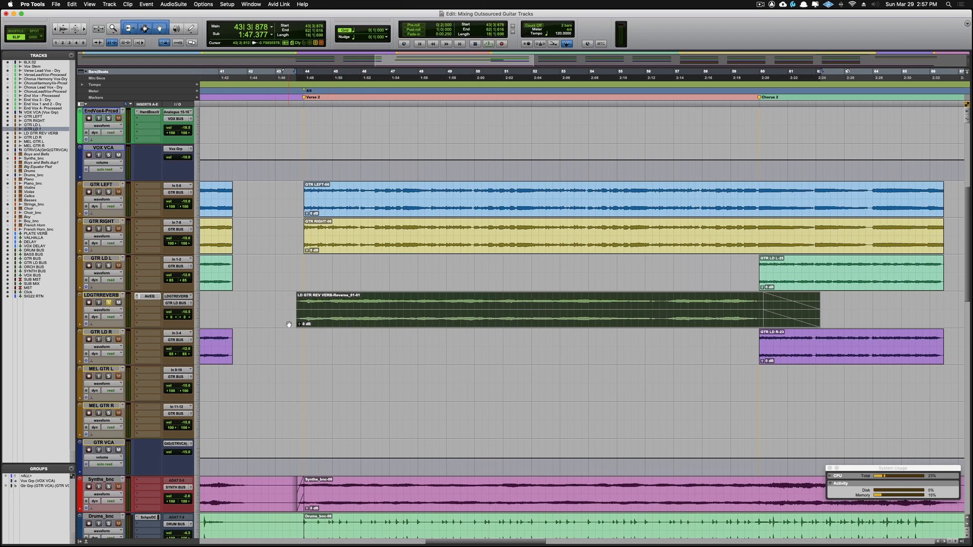
Create a send from the LD GTR REV VERB track to a new stereo Aux Input named LD GTR FX 1
key(super+equal)
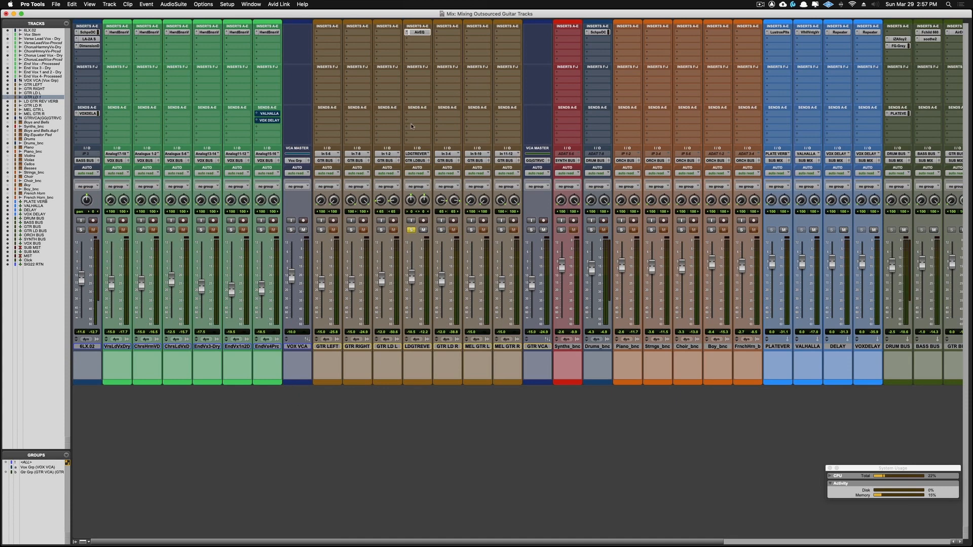
click(415, 114)
mouse_move(420, 117)
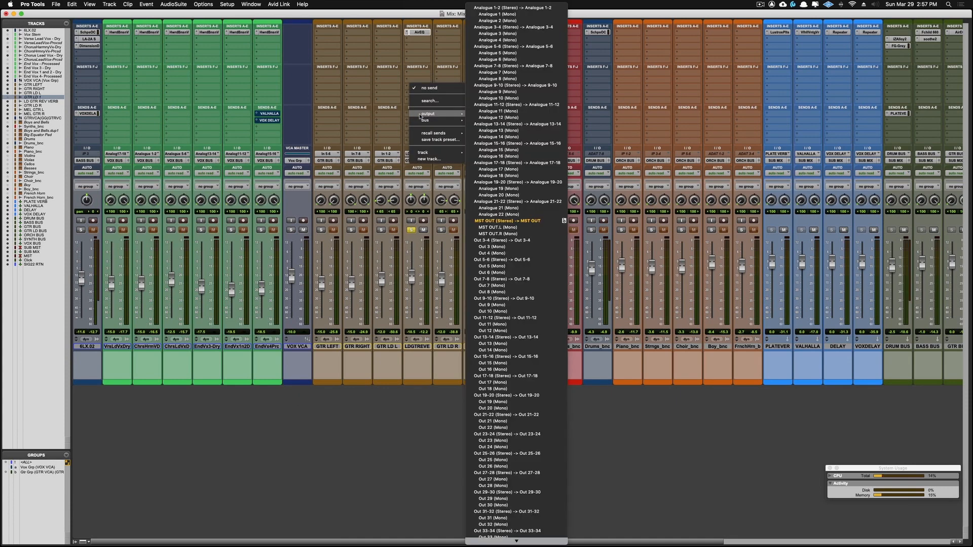
mouse_move(423, 153)
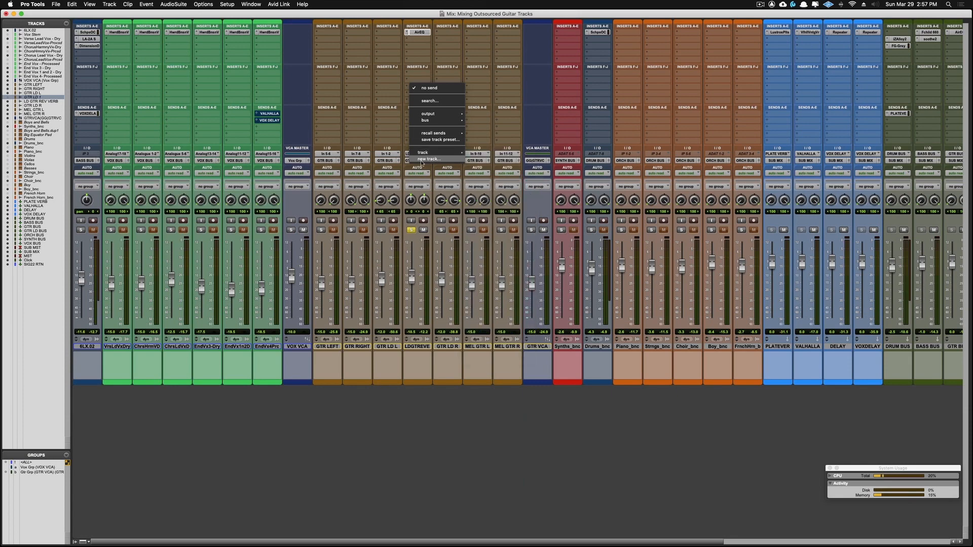
click(420, 159)
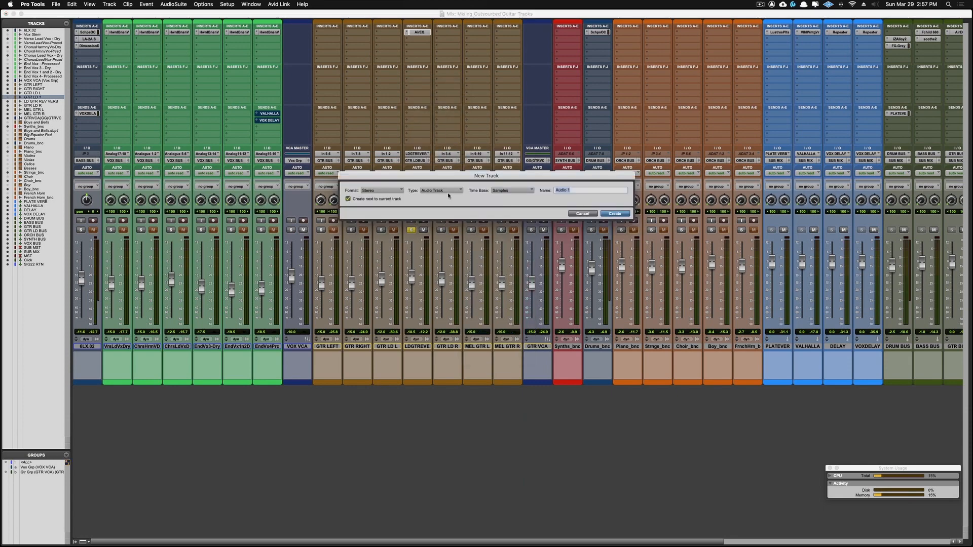
click(454, 192)
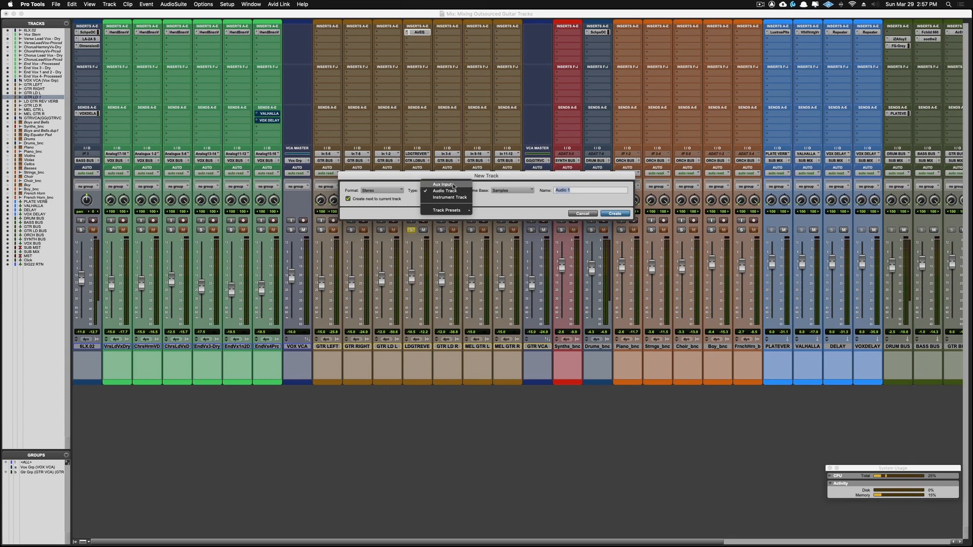
click(446, 195)
text(LD GTR FX)
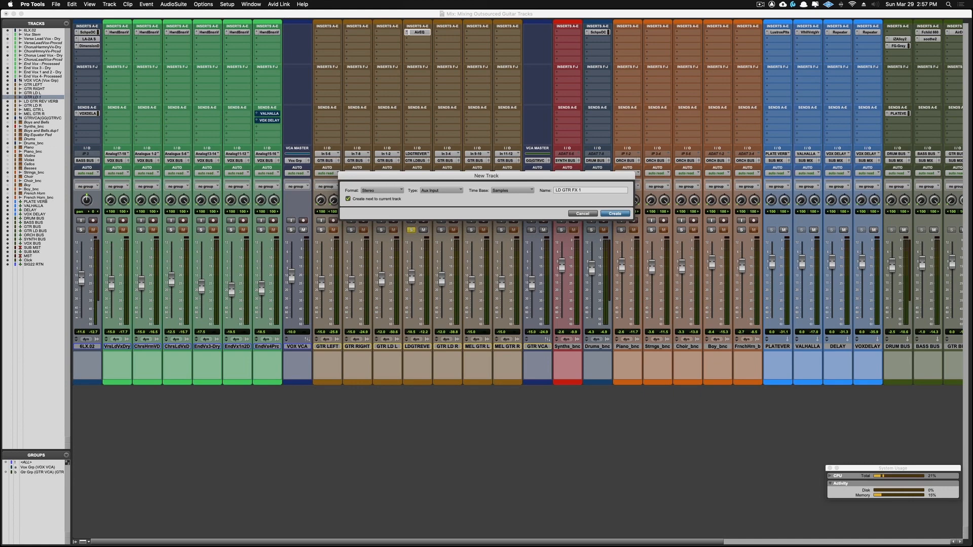
key(Return)
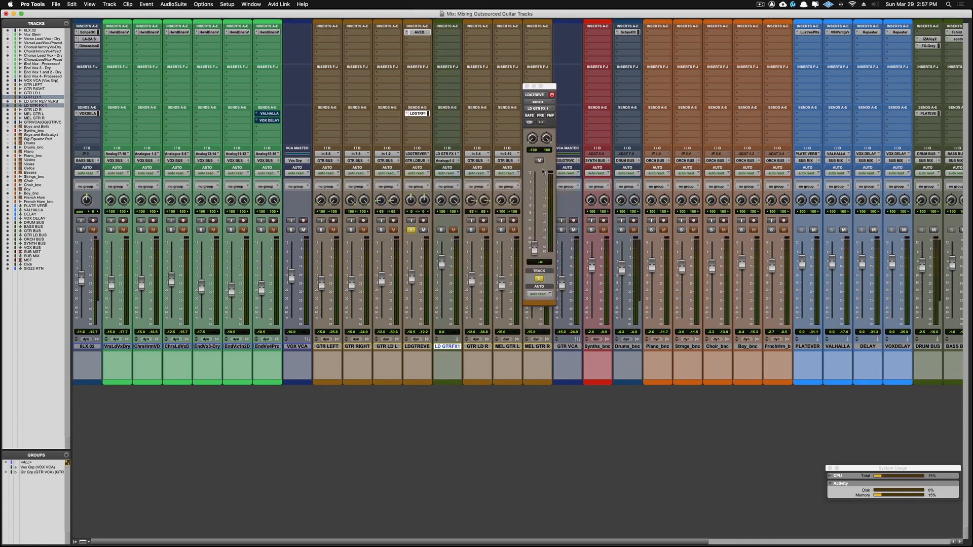
Place the LD GTR FX 1 track directly before PLATE VERB in the mixer and colour it dark blue
drag(544, 87, 327, 126)
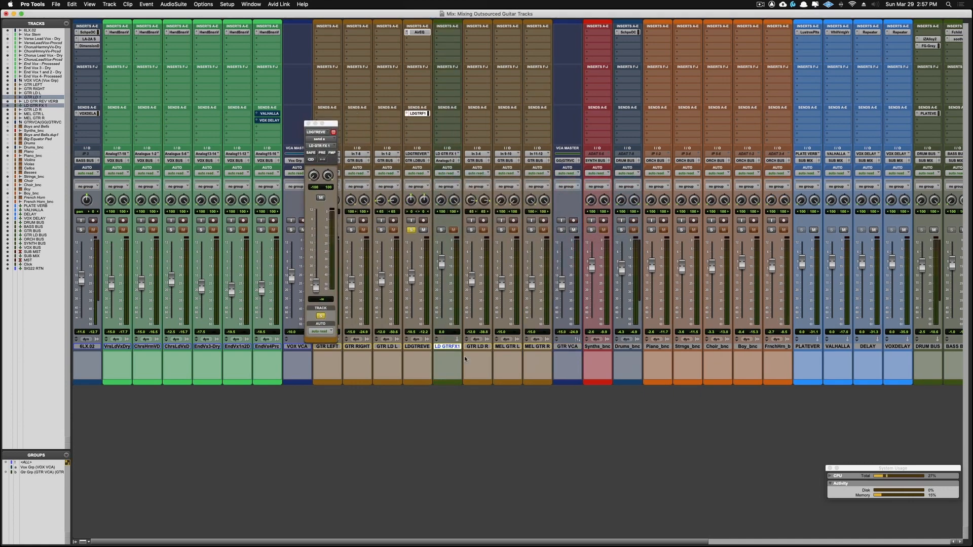
drag(446, 349, 797, 384)
double_click(781, 382)
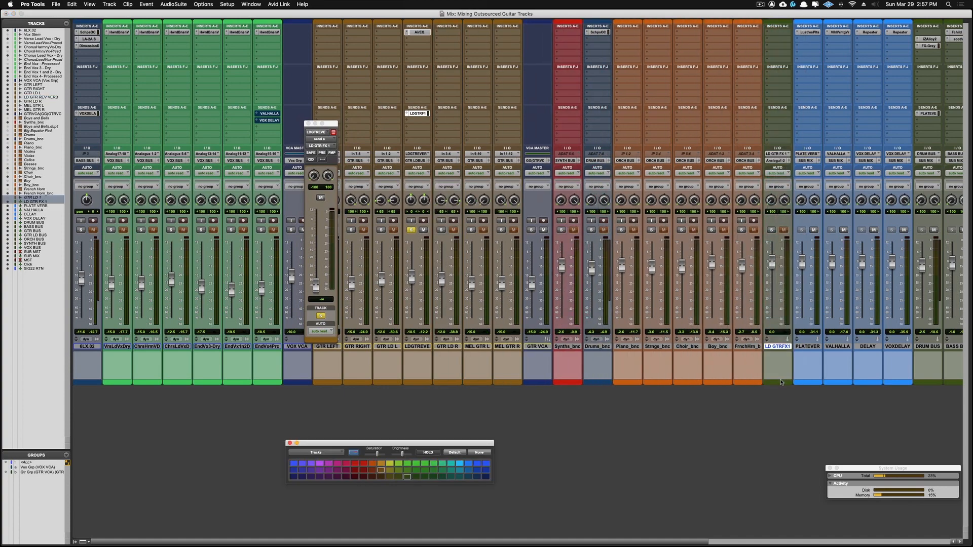
click(468, 469)
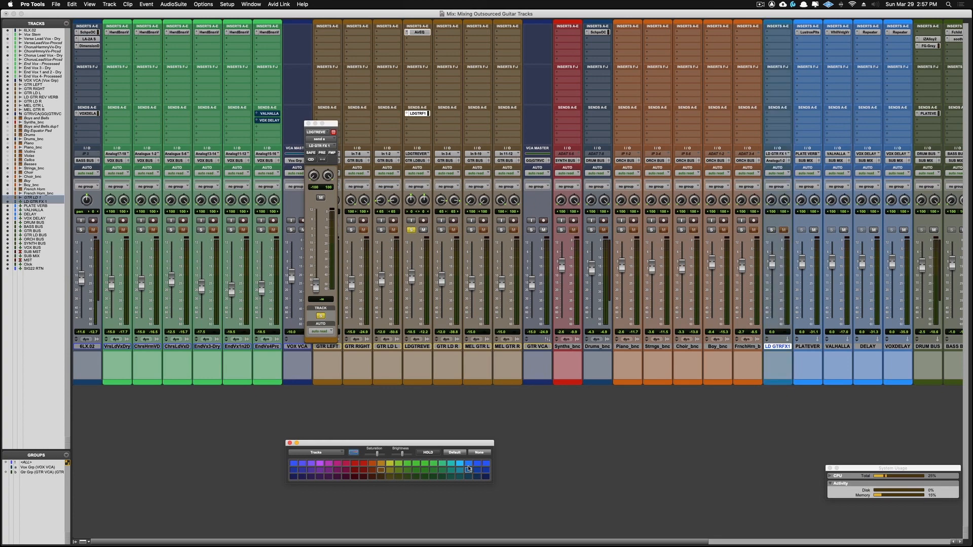
click(289, 443)
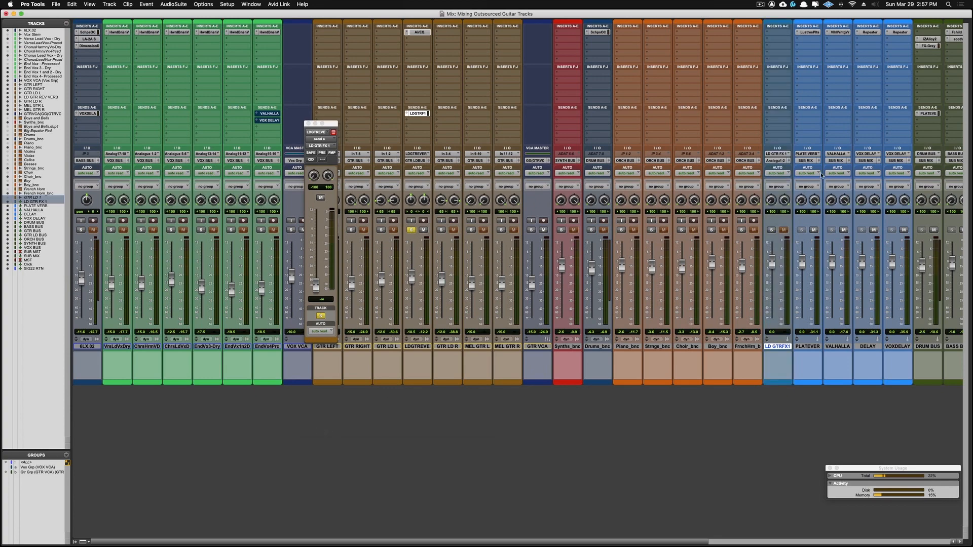
Route the output of the LD GTR FX 1 track to SUB MIX
click(779, 164)
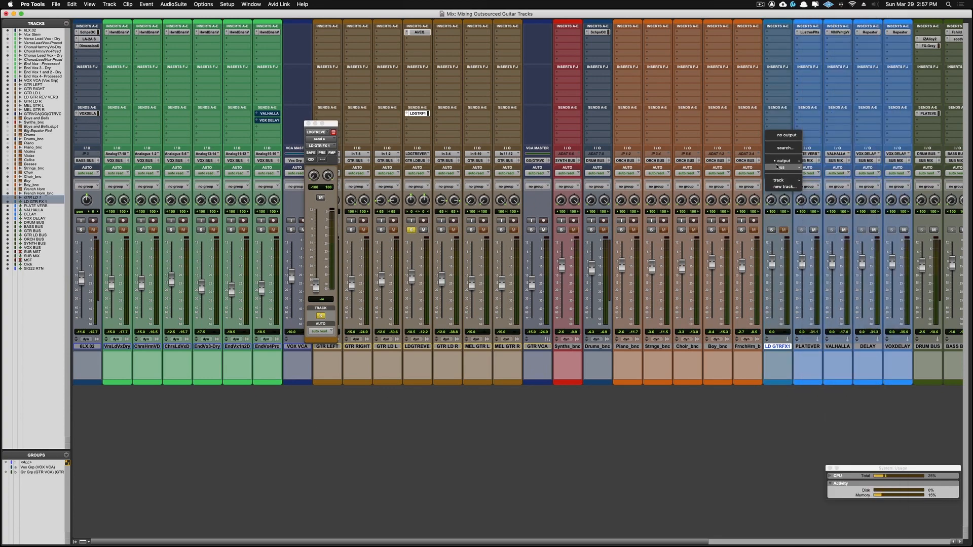
mouse_move(780, 180)
click(826, 389)
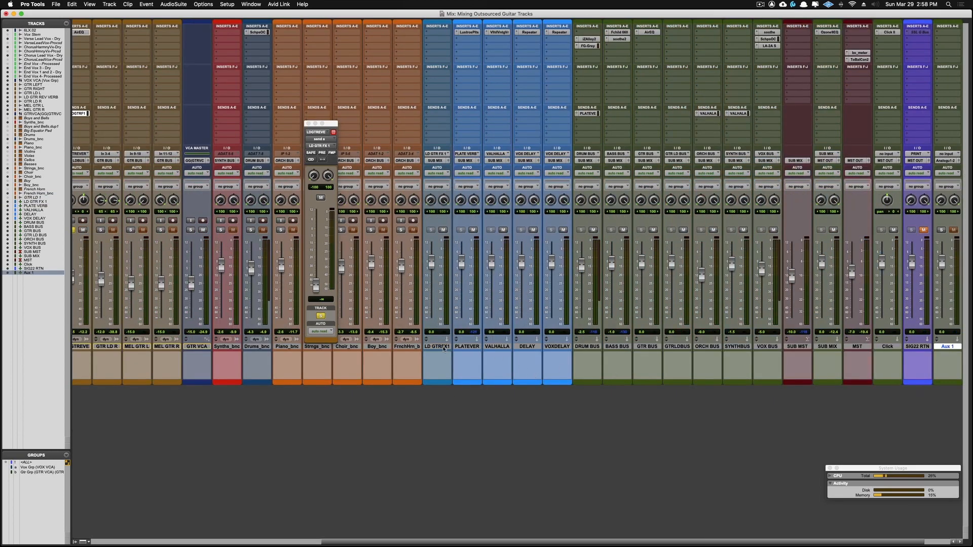
Recolour the LD GTR FX 1 track bright blue to match the neighbouring effects returns
double_click(444, 382)
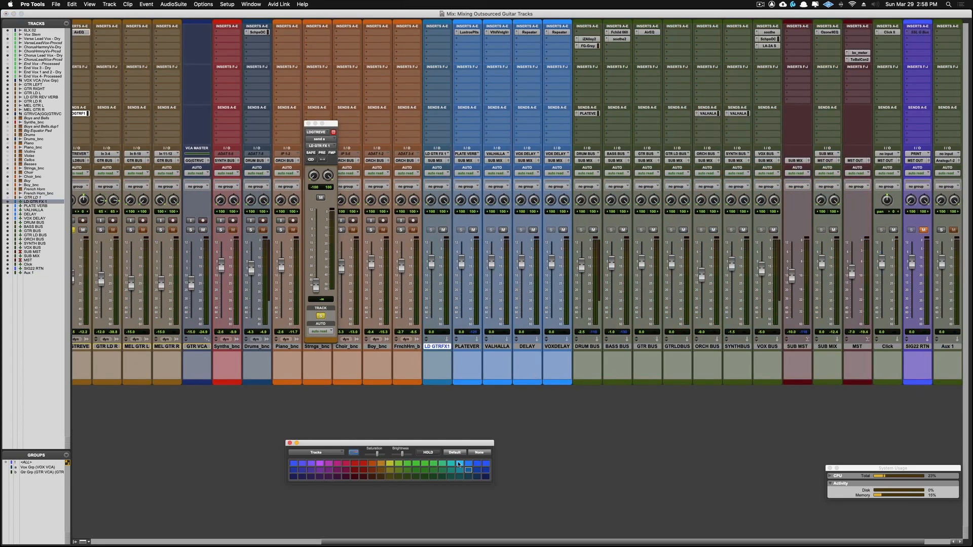
click(460, 464)
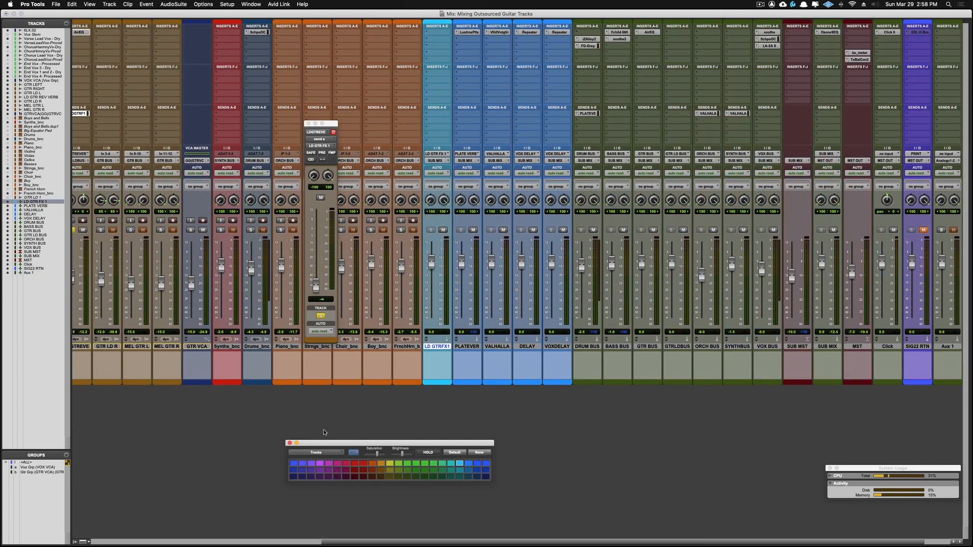
click(468, 471)
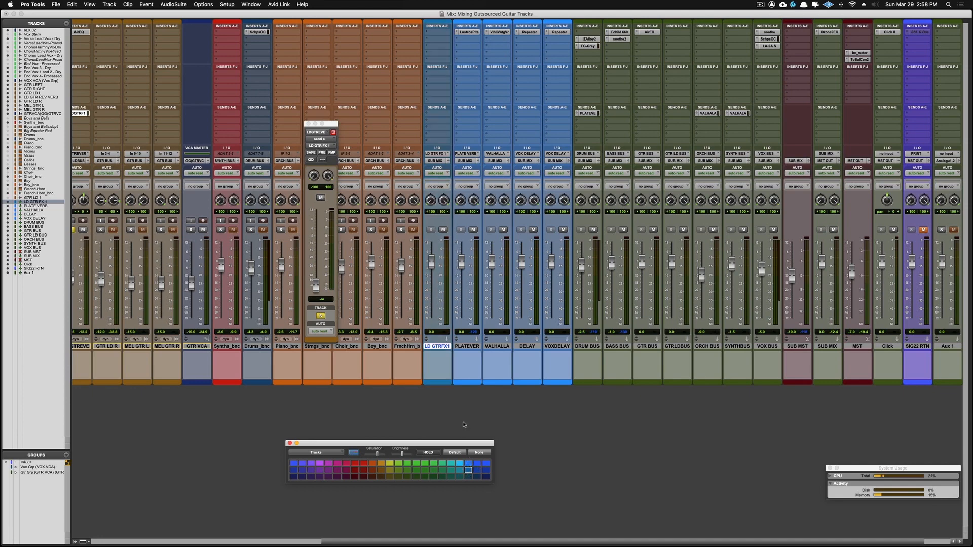
click(409, 382)
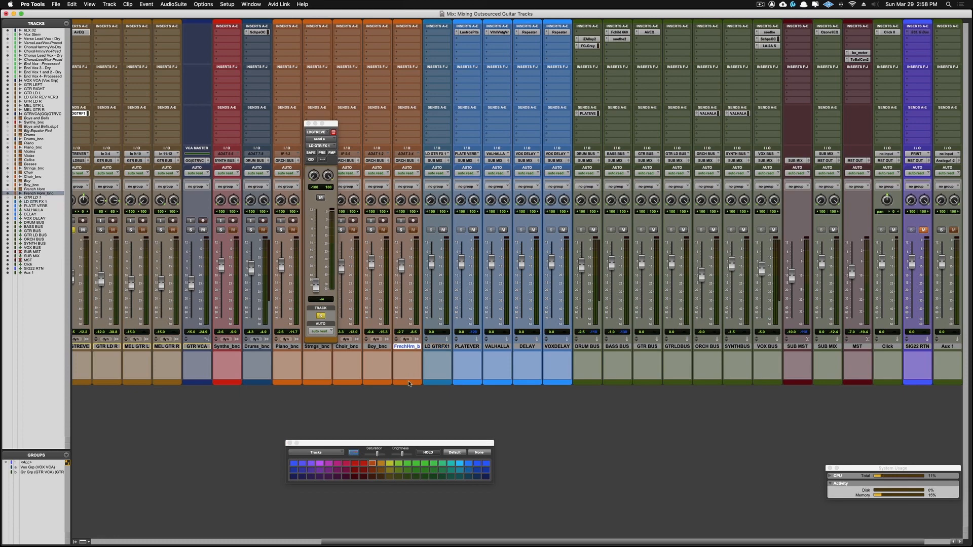
click(437, 383)
click(469, 464)
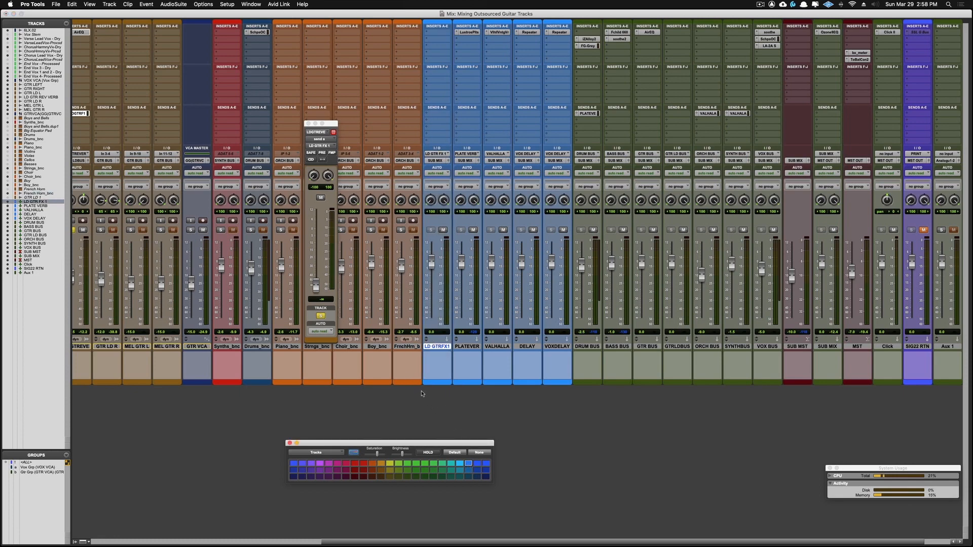
click(401, 381)
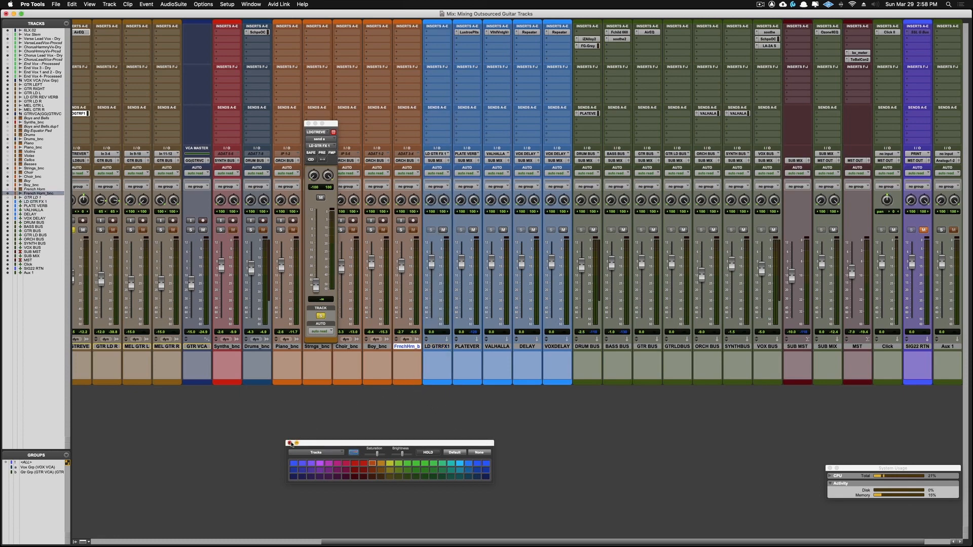
click(289, 443)
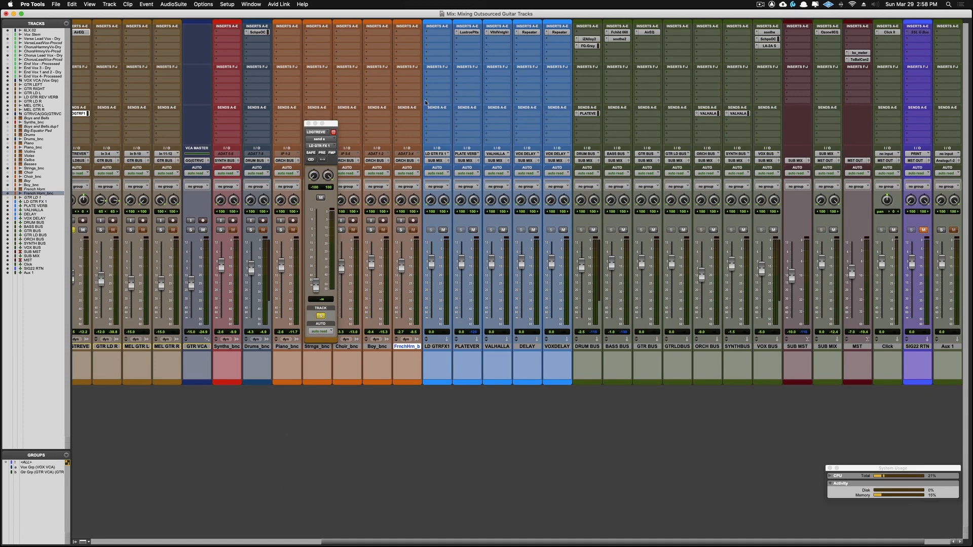
Insert the stereo SoundToys EffectRack plug-in on the LD GTR FX 1 track
click(441, 30)
mouse_move(449, 33)
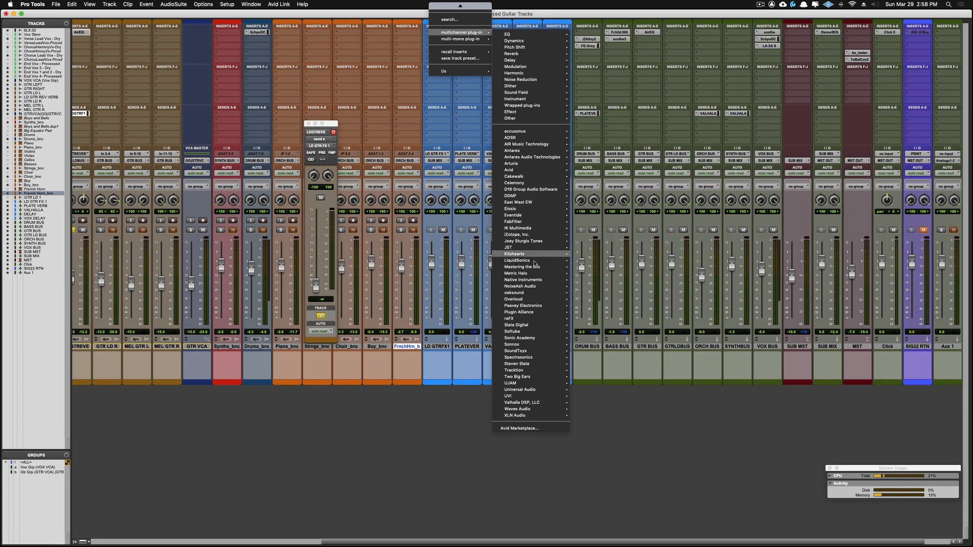
mouse_move(532, 300)
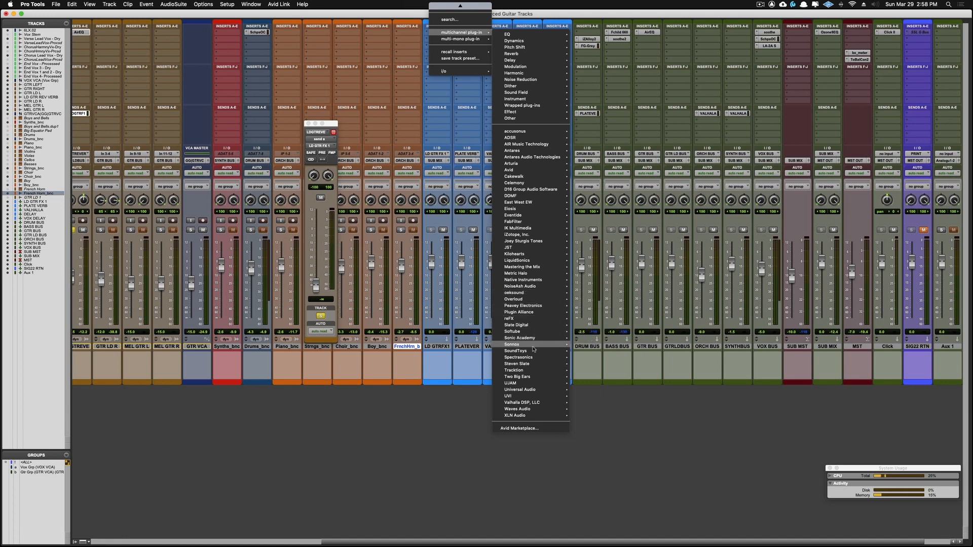
mouse_move(535, 353)
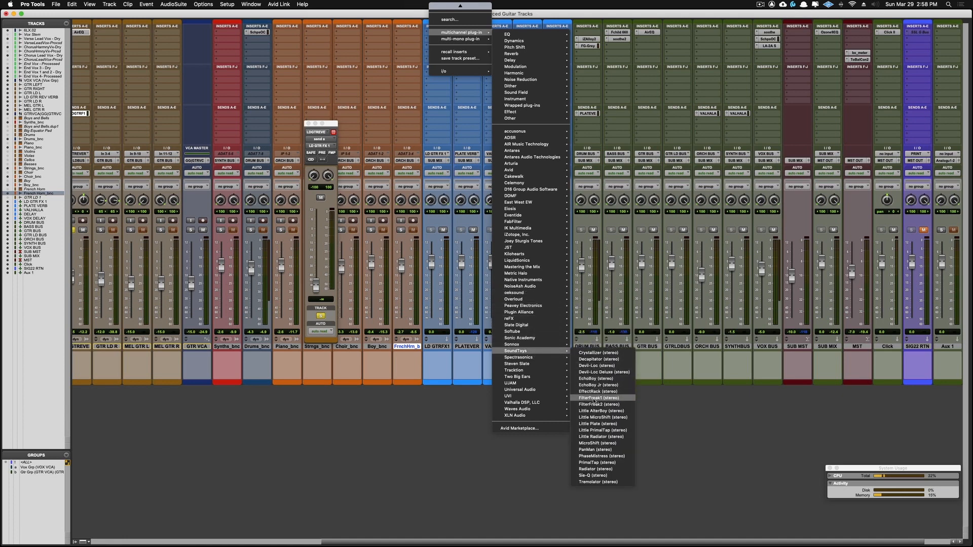
click(595, 398)
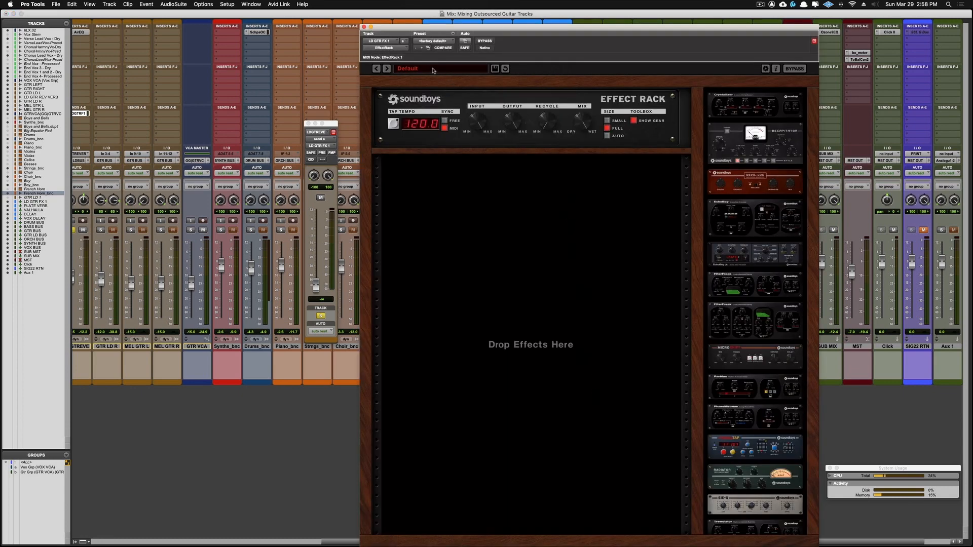
Load the Crystal Choir preset from EffectRack's Guitar category
click(433, 69)
mouse_move(430, 129)
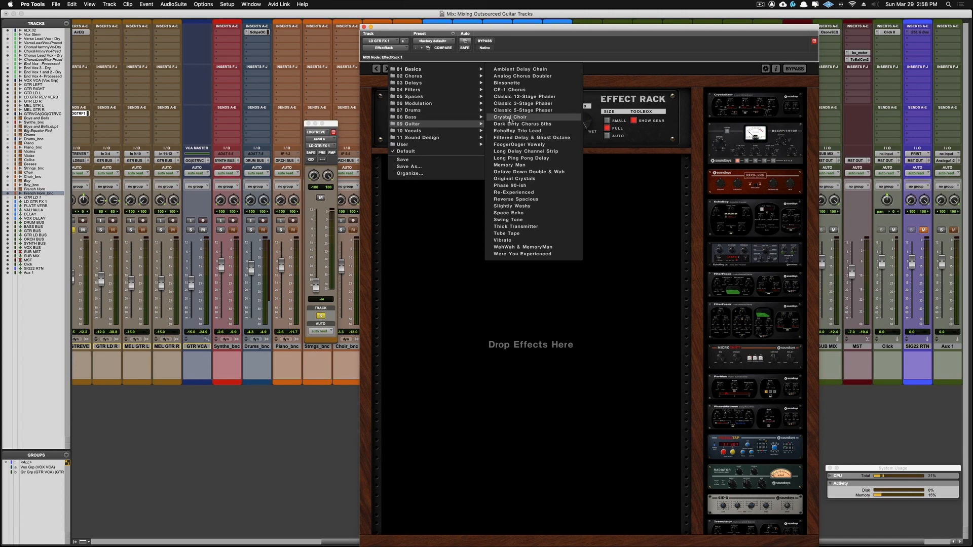
click(510, 120)
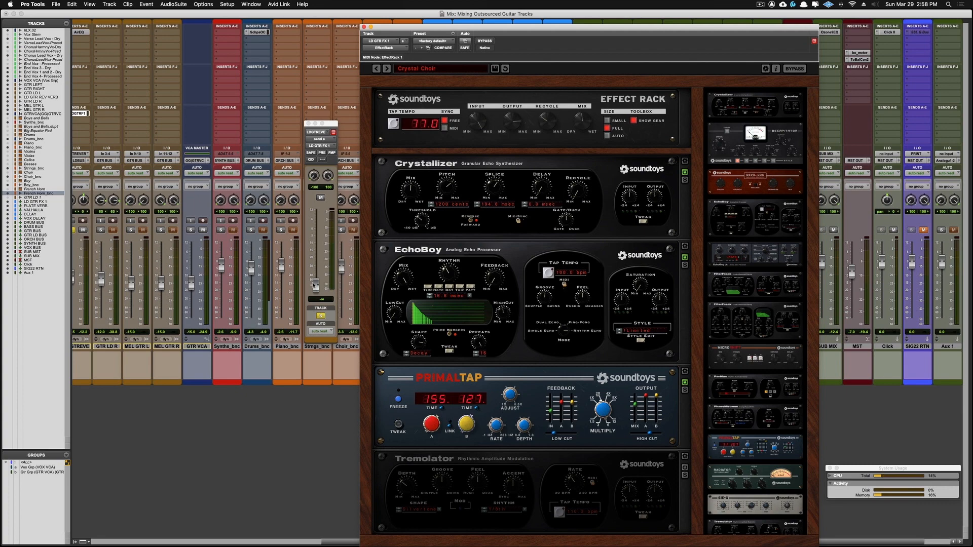
Make the LDGTRREVERB send to LD GTR FX 1 pre-fader, raise its level to 0.0 dB and close the EffectRack window
click(321, 152)
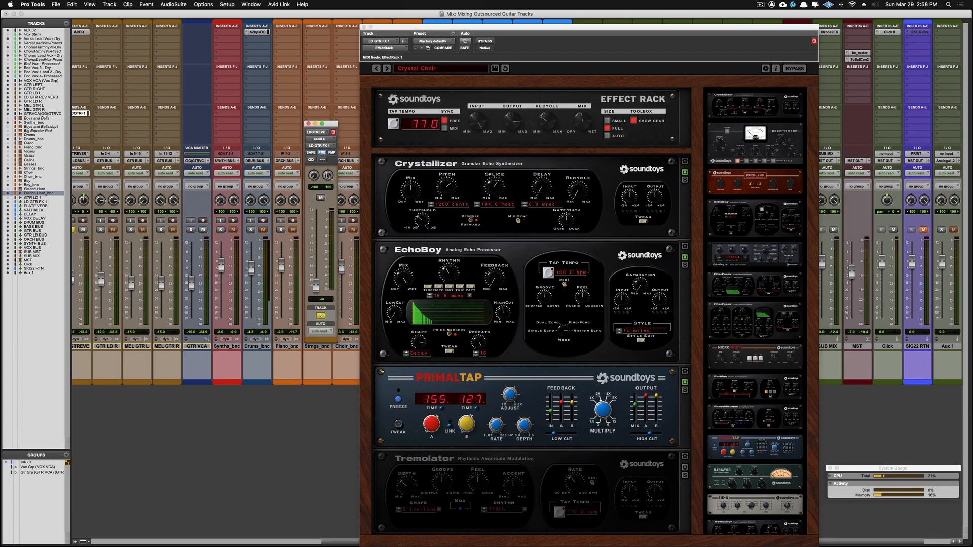
drag(459, 29, 516, 44)
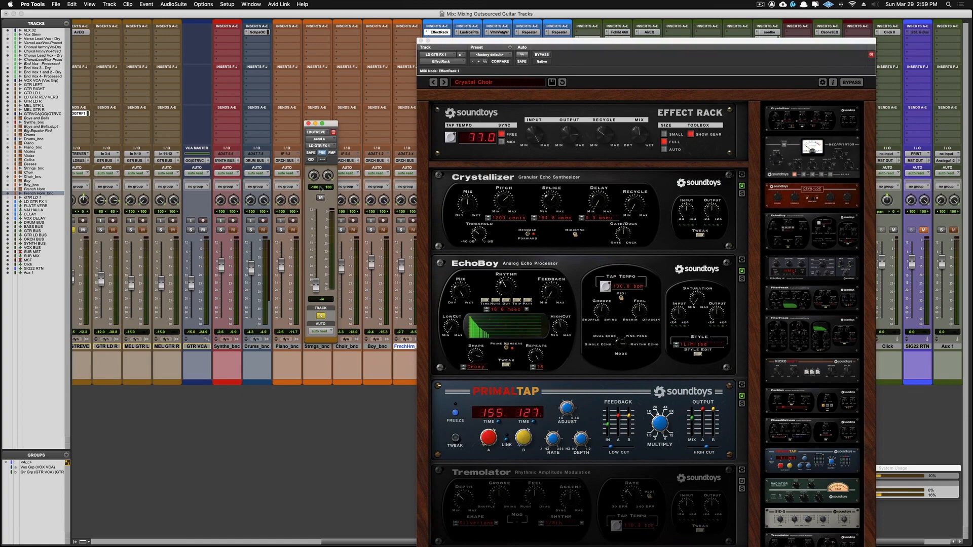
scroll(282, 432, left, 5)
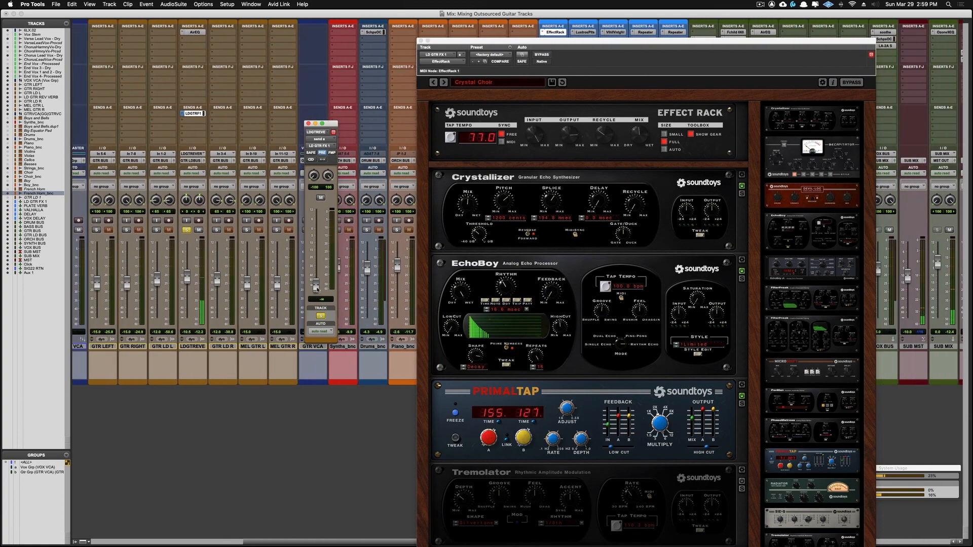
drag(316, 262, 319, 233)
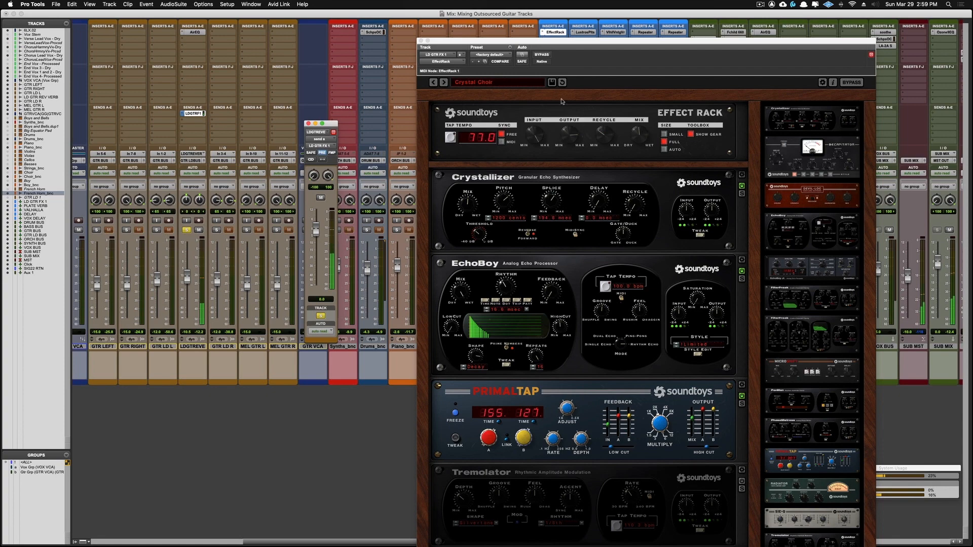
drag(586, 47, 521, 23)
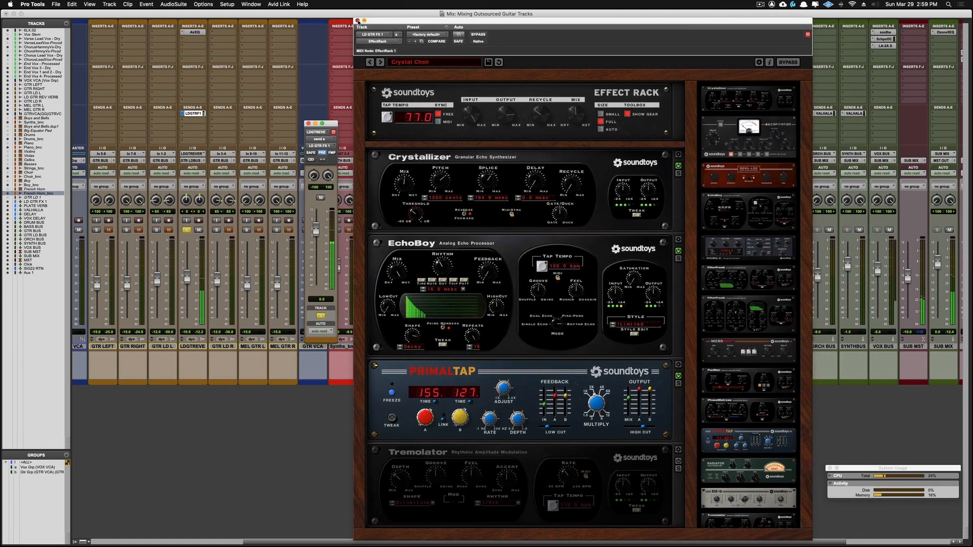
click(357, 20)
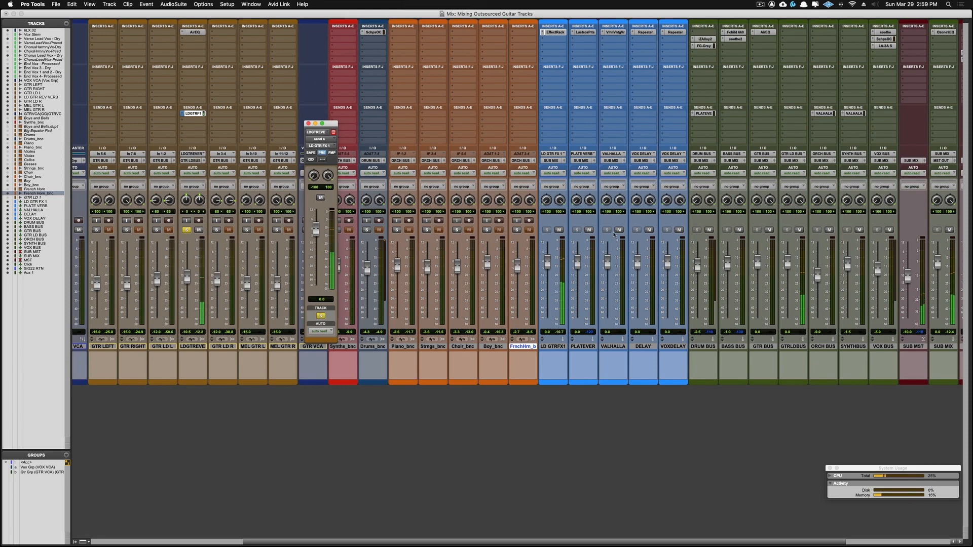
Take the LDGTRREVERB track out of solo and lower its LD GTR FX 1 send to about -6 dB against the full mix
click(187, 229)
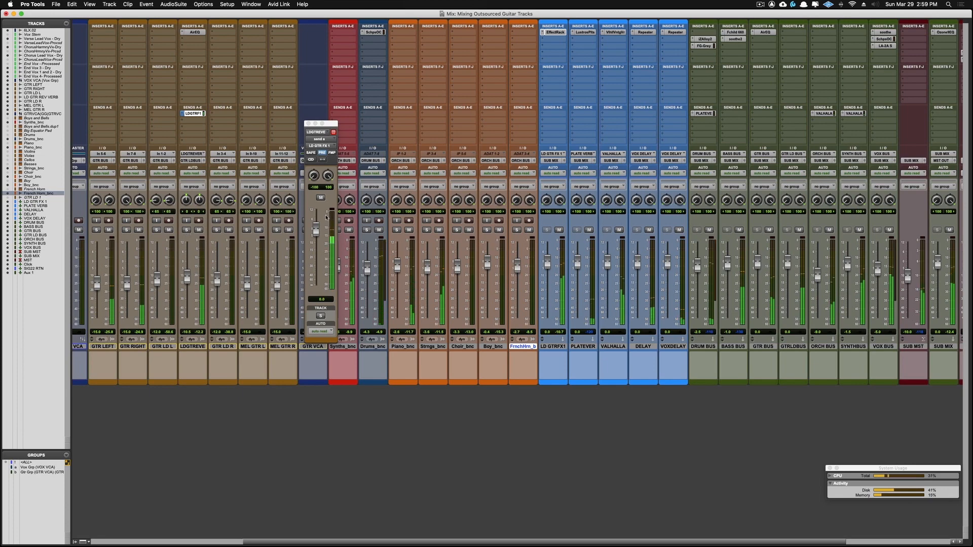
drag(315, 233, 315, 246)
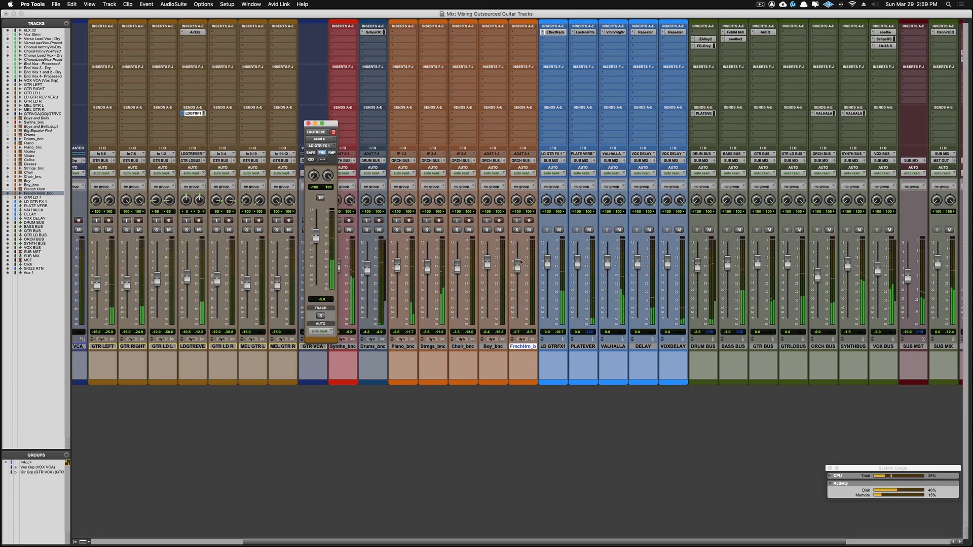
Lower the GTR LD BUS fader to about -10 dB during playback and close the send window
drag(788, 267, 788, 271)
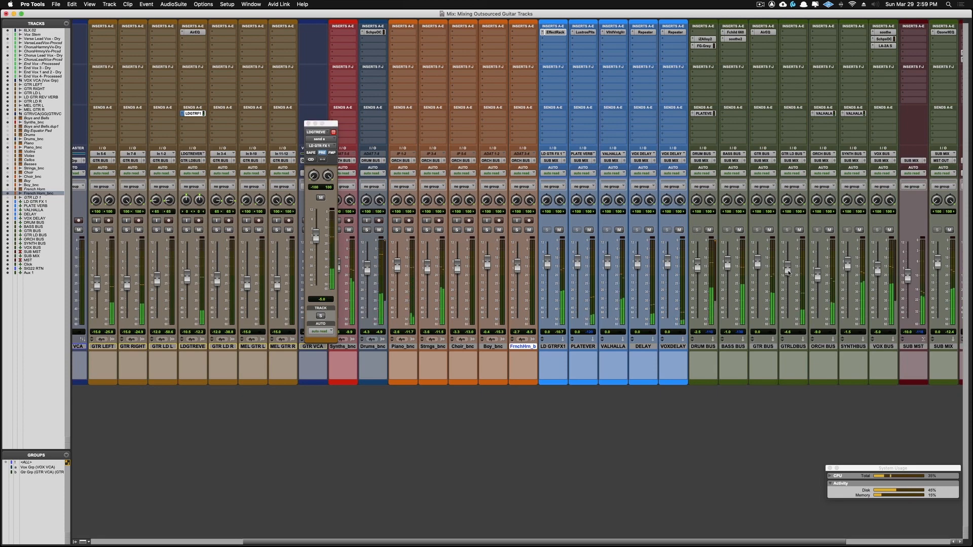
drag(788, 272, 788, 273)
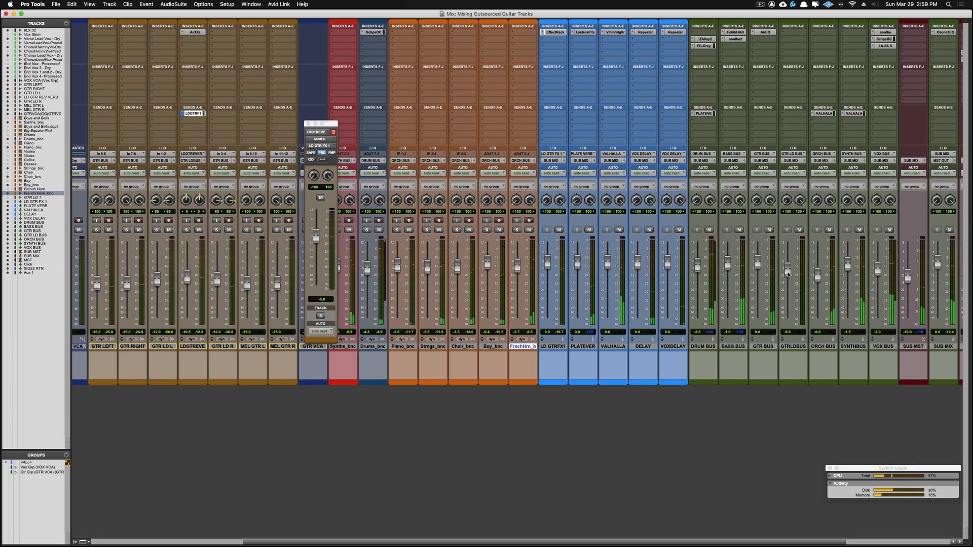
drag(788, 273, 787, 278)
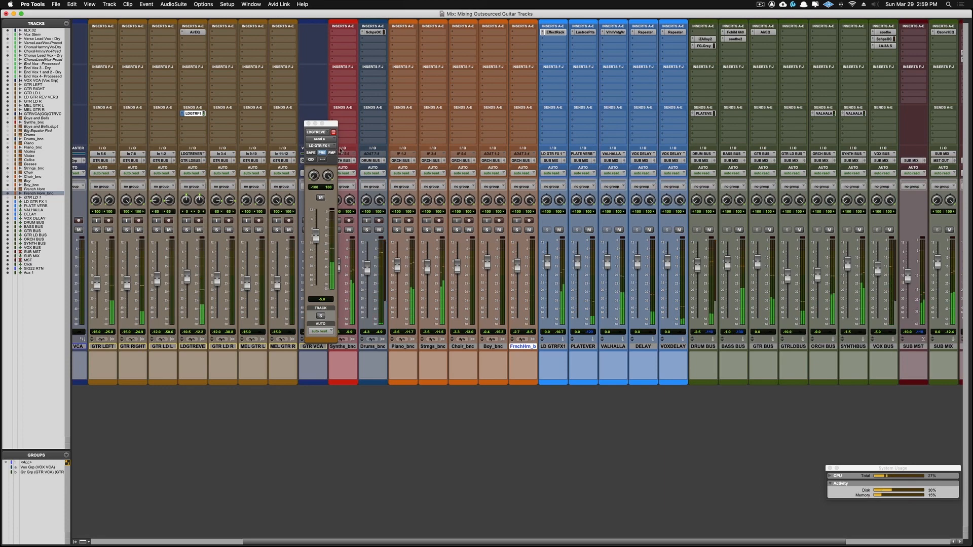
click(308, 124)
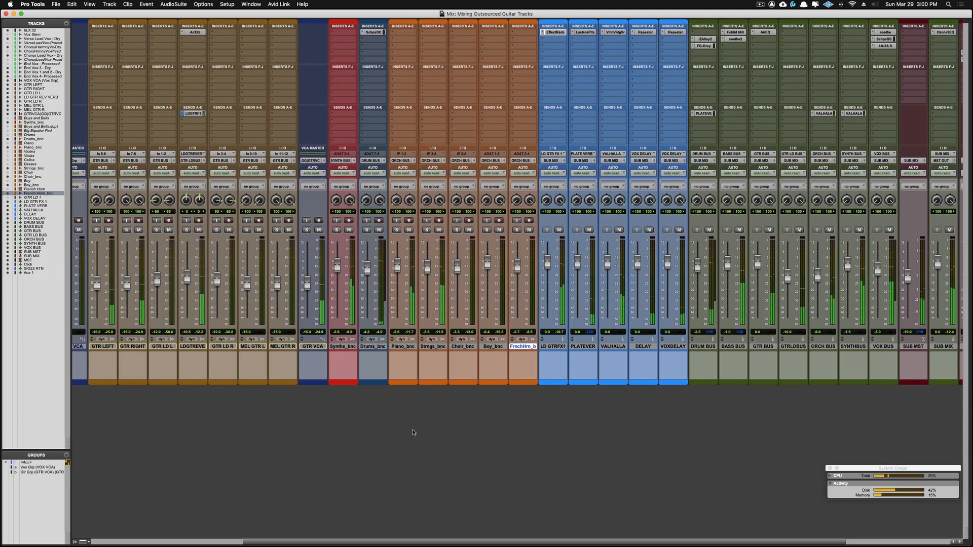
Lower the LDGTRREVERB track volume to about -12.5 dB in the Edit window
key(super+equal)
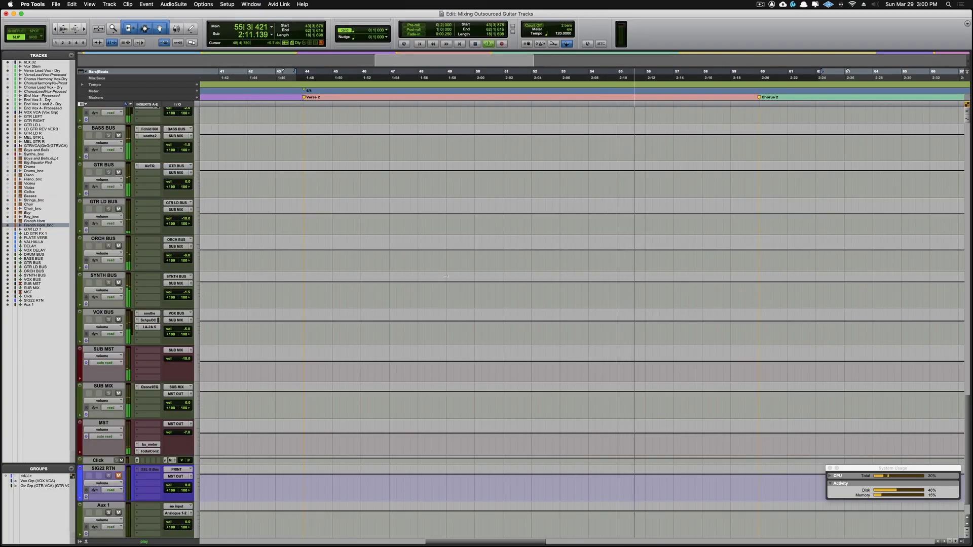
scroll(445, 276, up, 5)
scroll(445, 276, up, 15)
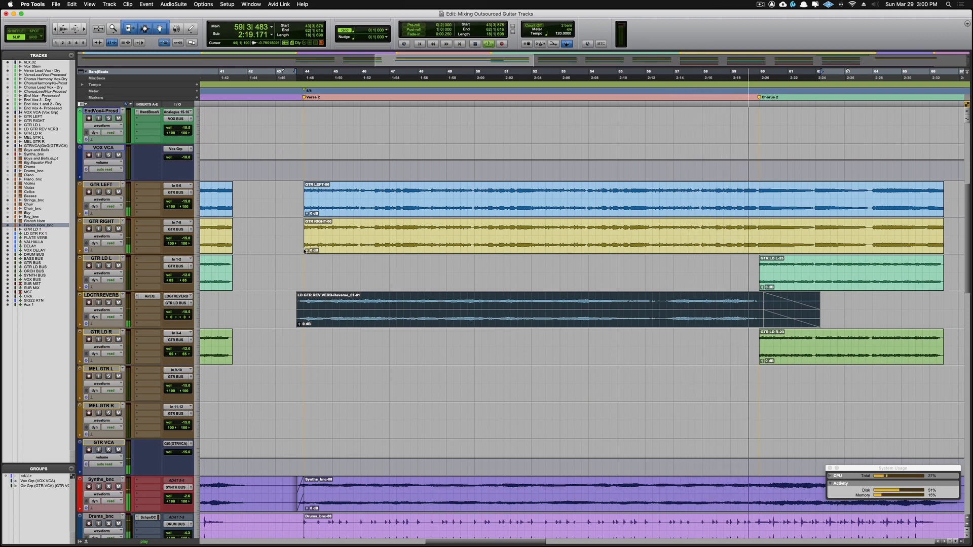
key(space)
click(186, 313)
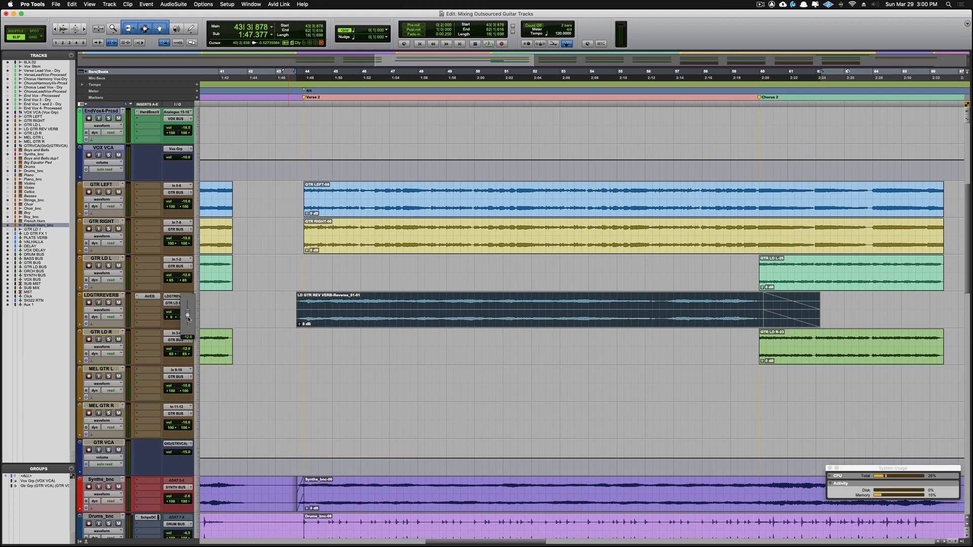
drag(187, 318, 188, 319)
Add a short fade-in to the start of the reversed reverb clip at Verse 2 and fine-tune its track volume during playback
click(274, 304)
key(space)
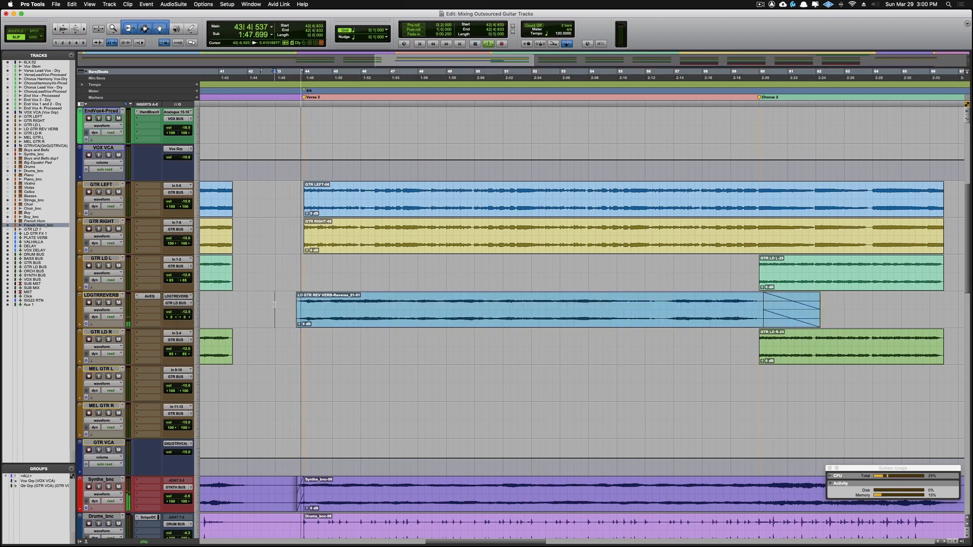
drag(299, 295, 303, 310)
click(278, 299)
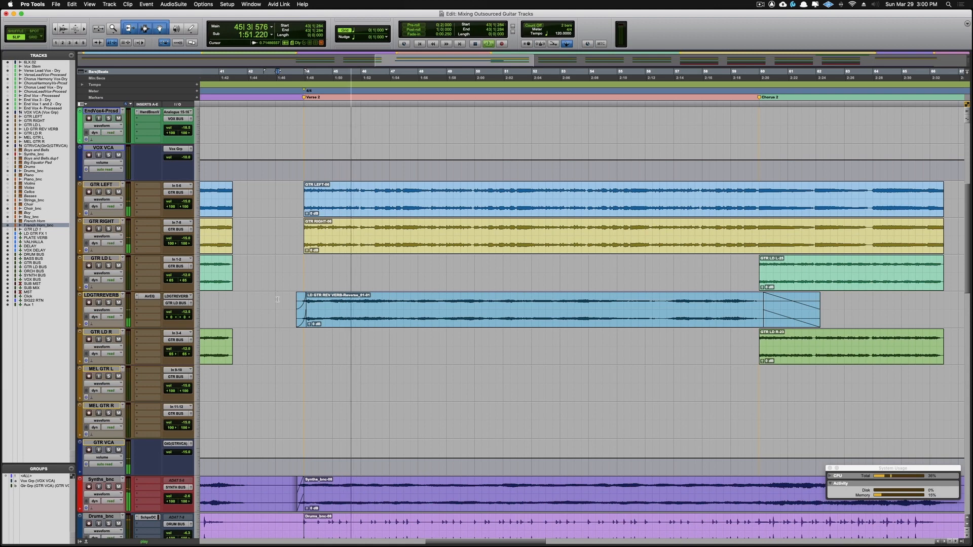
drag(187, 315, 186, 315)
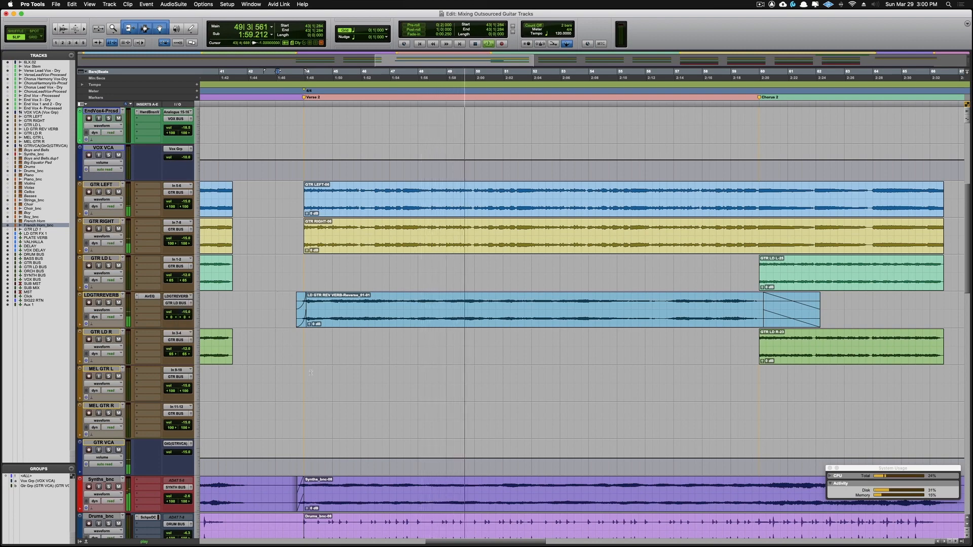
Lower the LD GTR FX 1 return volume to about -3 dB and go back to the guitar tracks
scroll(288, 355, down, 12)
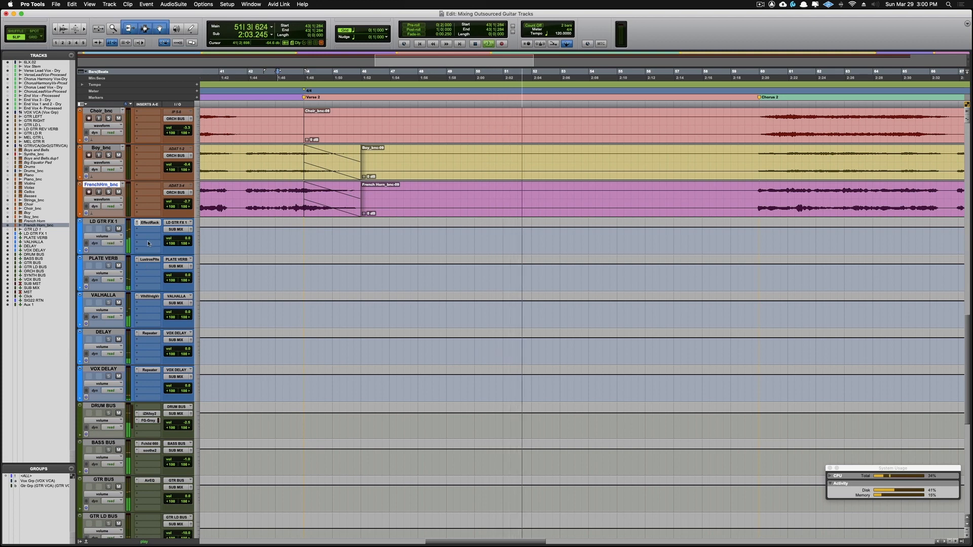
drag(187, 239, 187, 243)
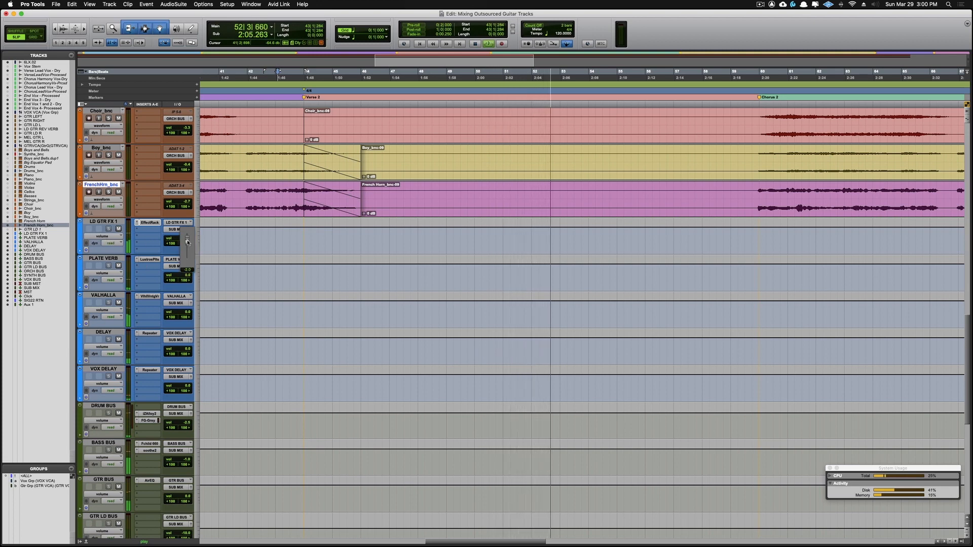
drag(187, 242, 186, 244)
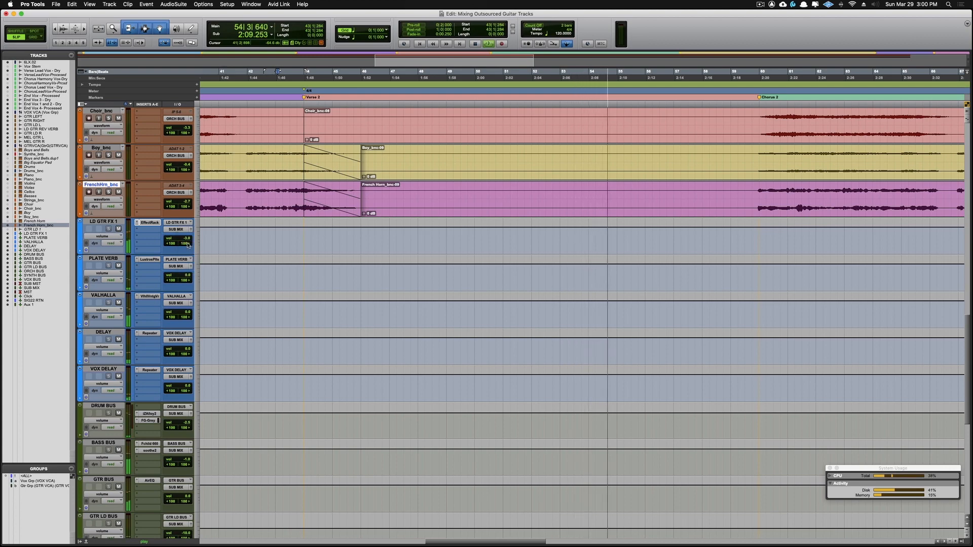
scroll(441, 246, up, 20)
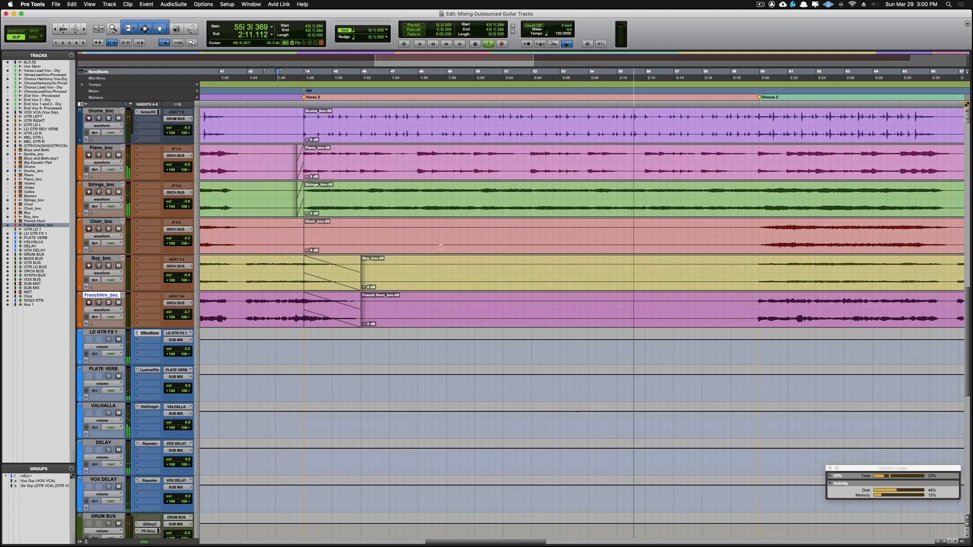
scroll(441, 247, down, 3)
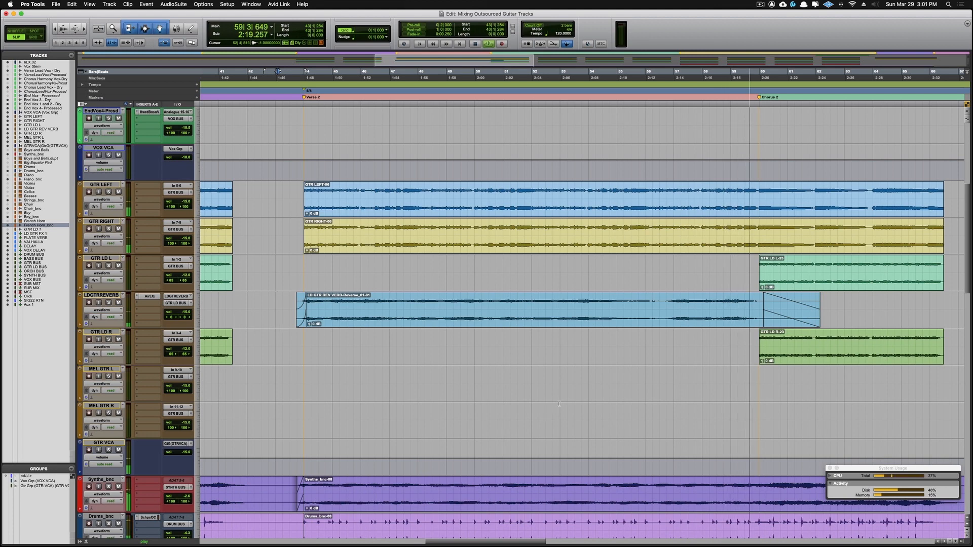
Play from bar 59 to check the transition from the reversed reverb into Chorus 2 and the guitar sections that follow
key(space)
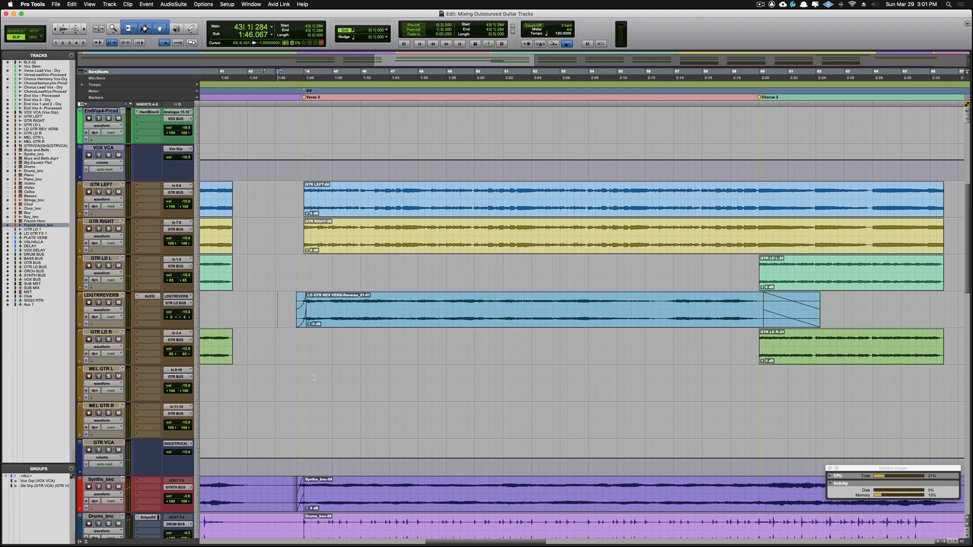
click(730, 104)
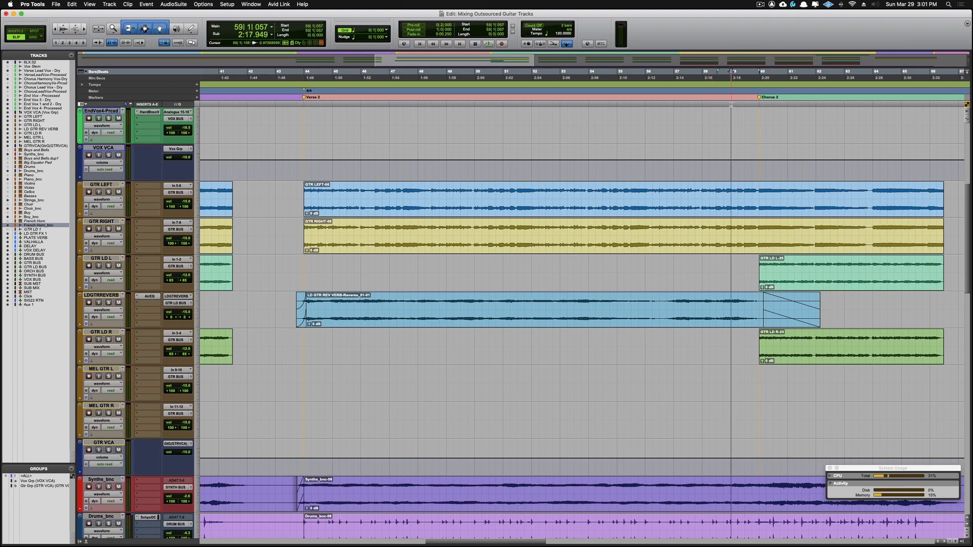
scroll(788, 147, right, 10)
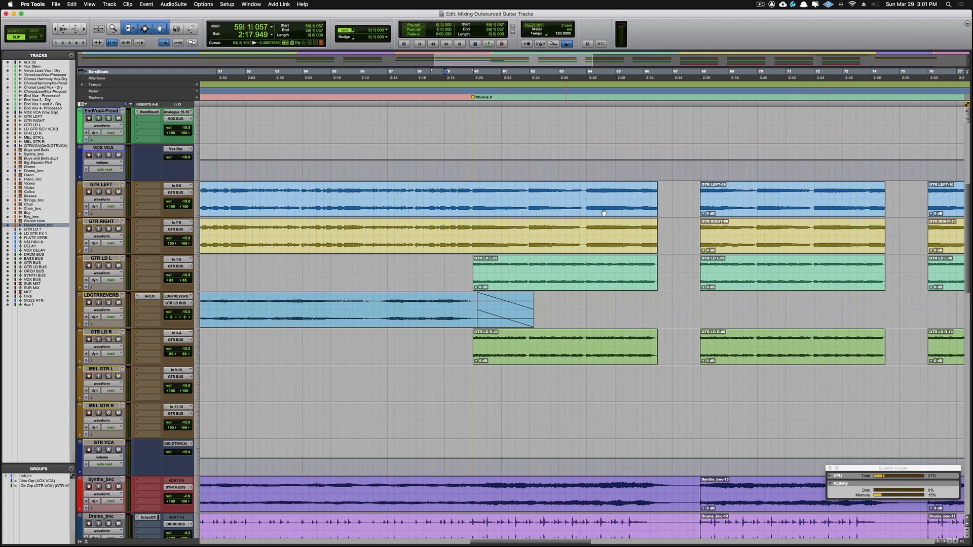
key(space)
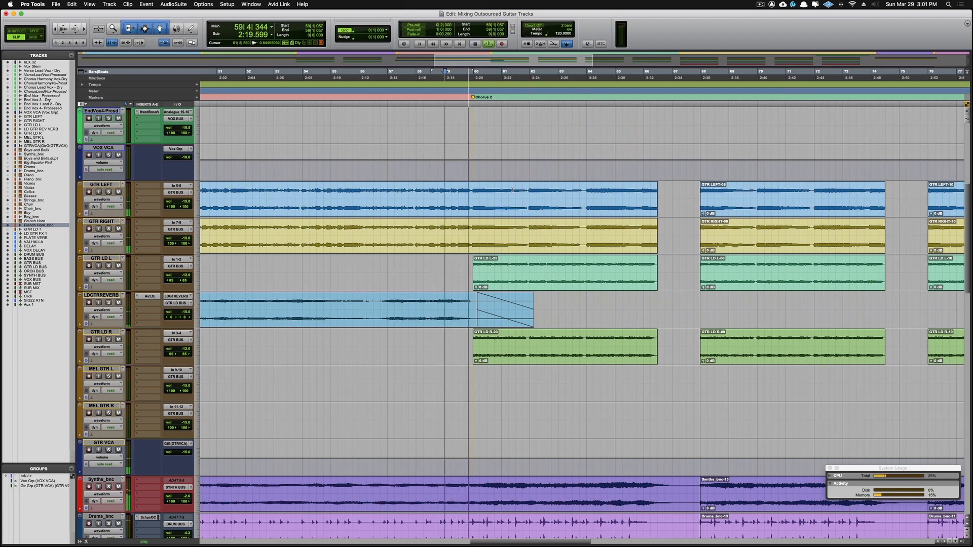
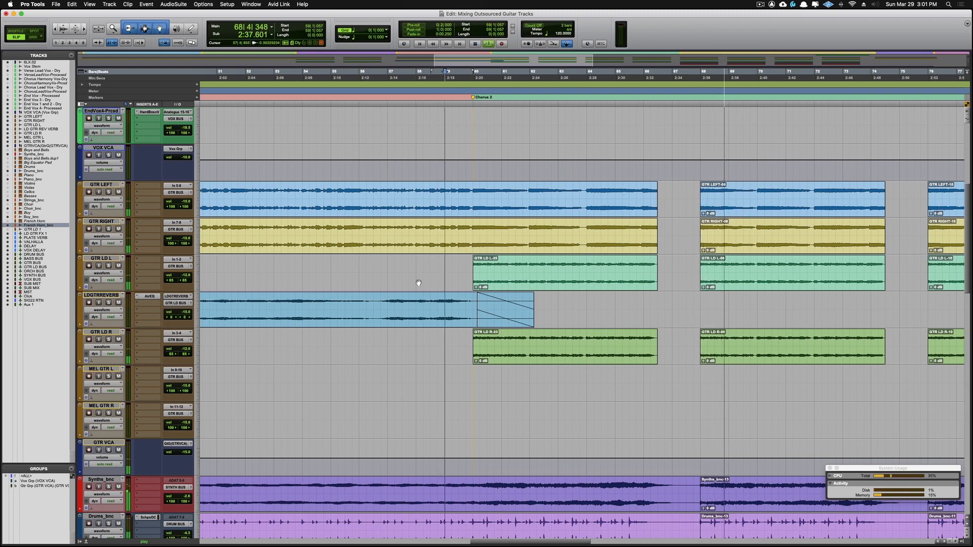
scroll(710, 416, right, 10)
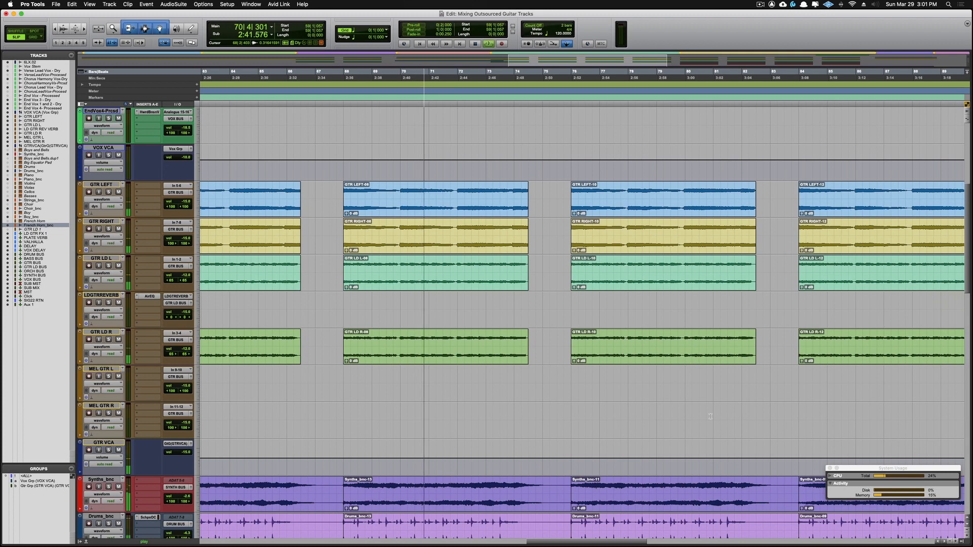
scroll(710, 416, right, 1)
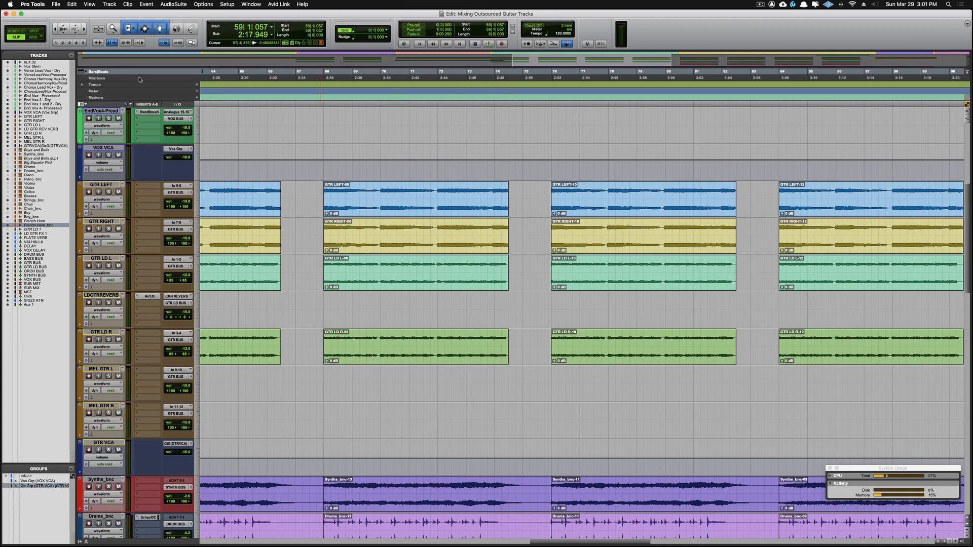
Add short fade-outs to the ends of the grouped guitar clips around bars 66, 74, 82 and 90
drag(506, 184, 507, 185)
key(space)
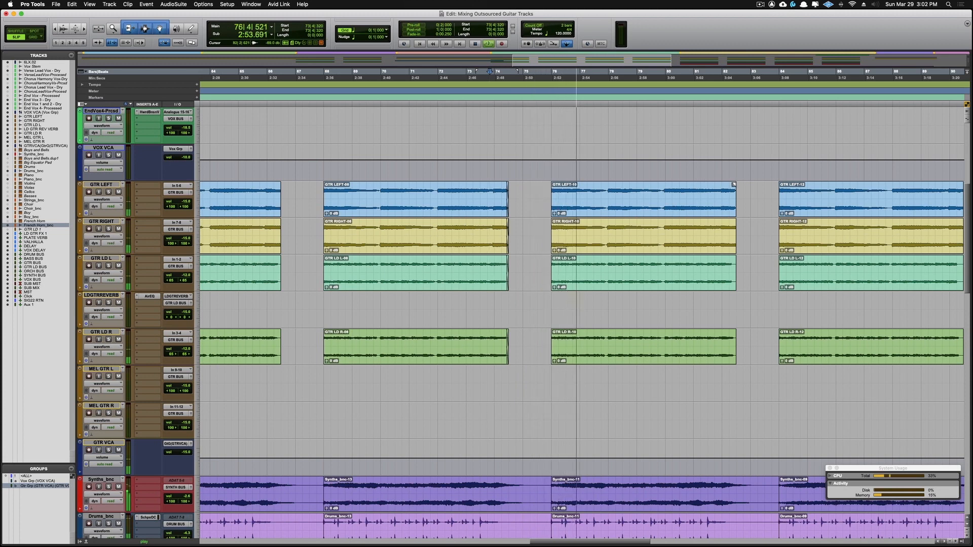
click(733, 184)
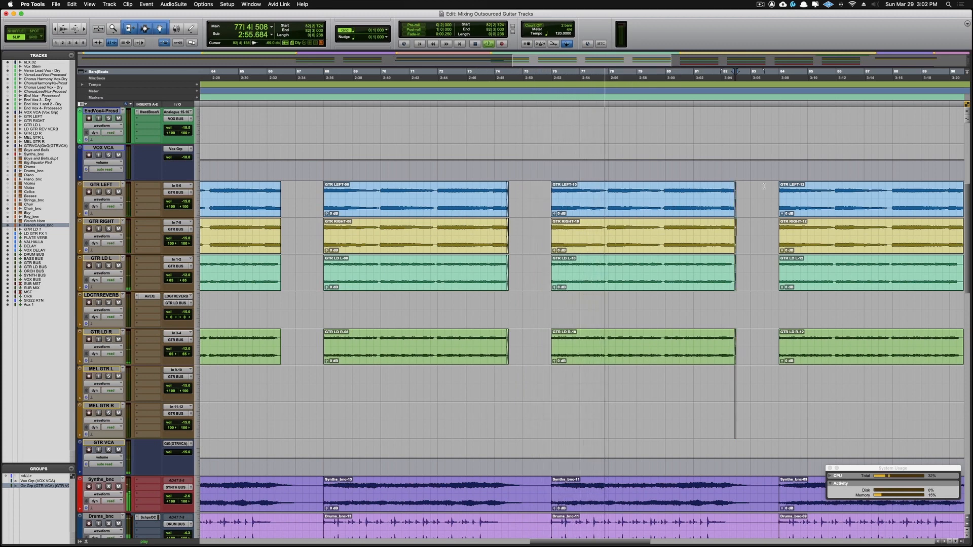
click(279, 184)
drag(279, 184, 279, 184)
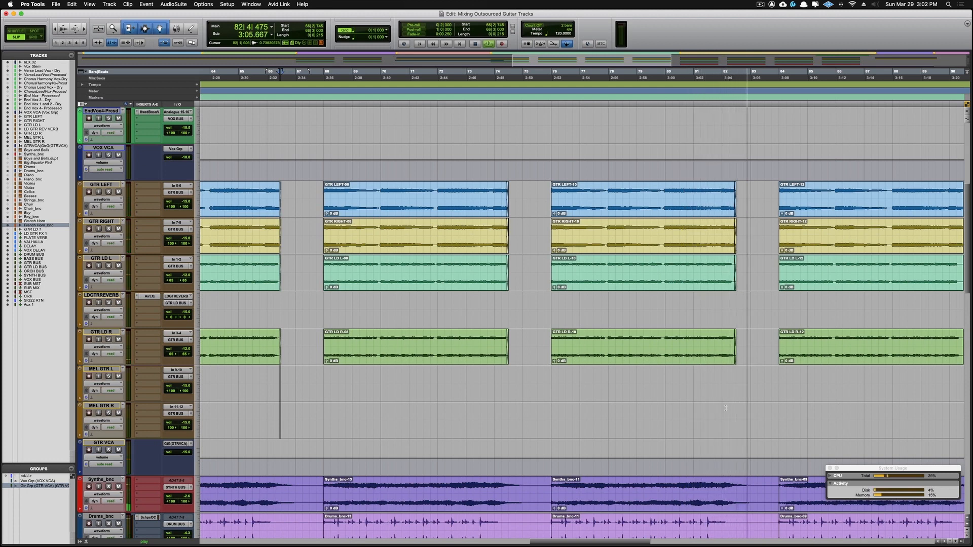
scroll(684, 400, right, 5)
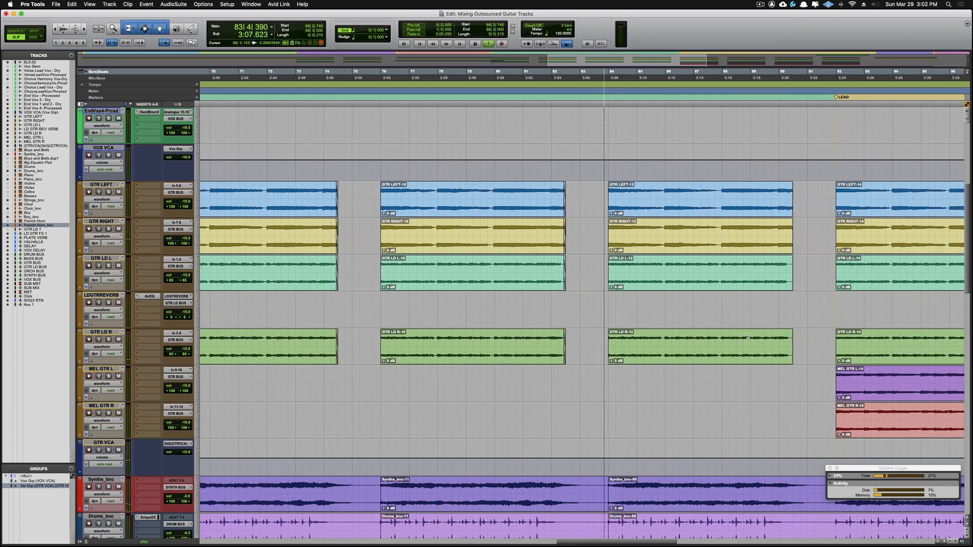
click(791, 184)
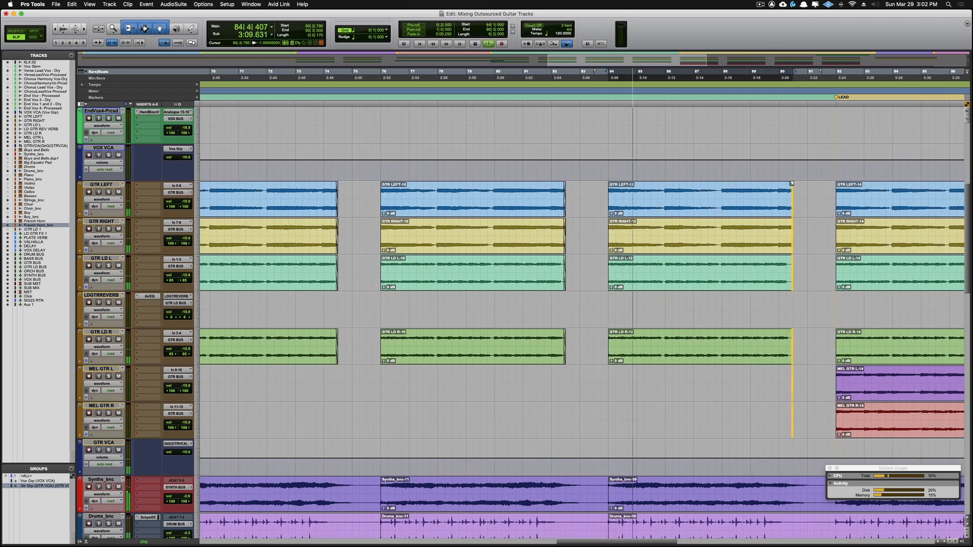
drag(791, 184, 790, 184)
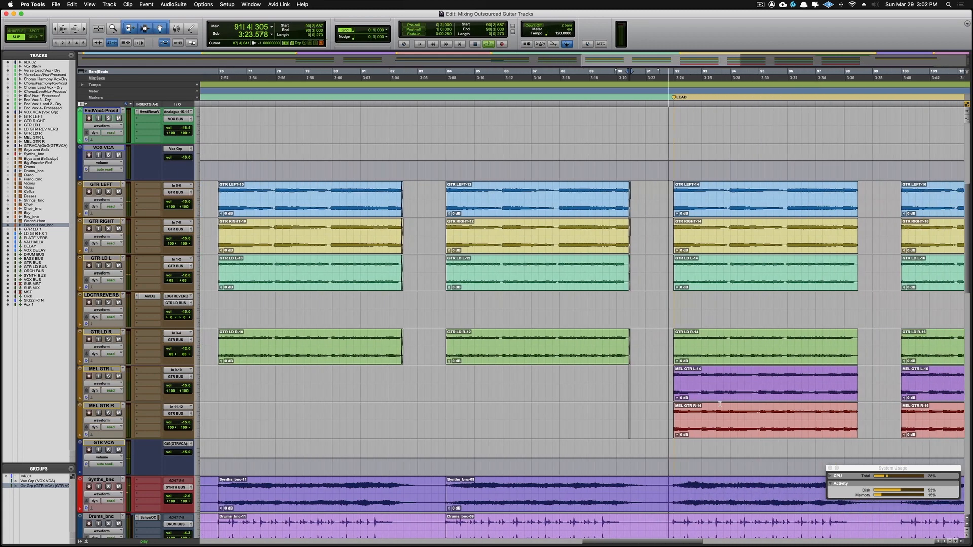
Play the LEAD section and raise the MEL GTR L and MEL GTR R volumes to about -12.5 dB each
key(space)
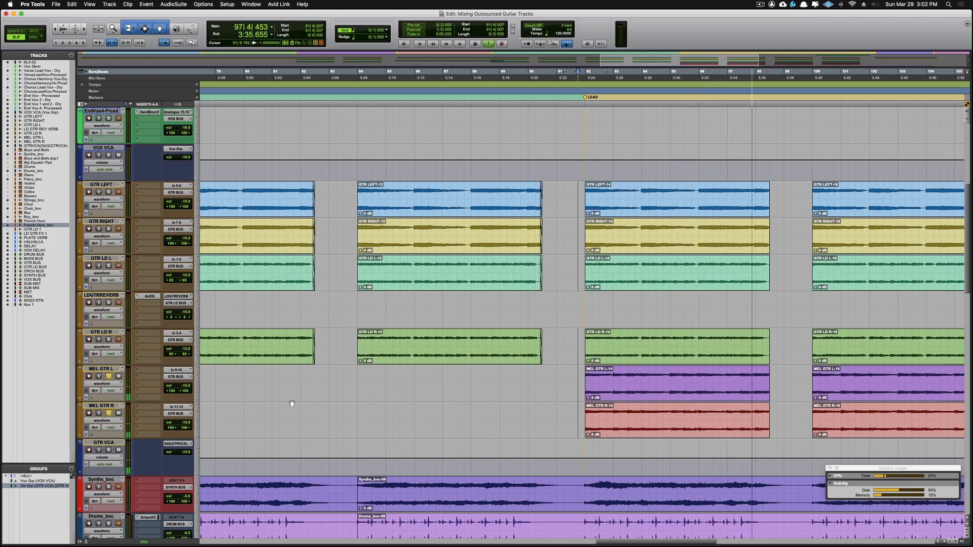
key(space)
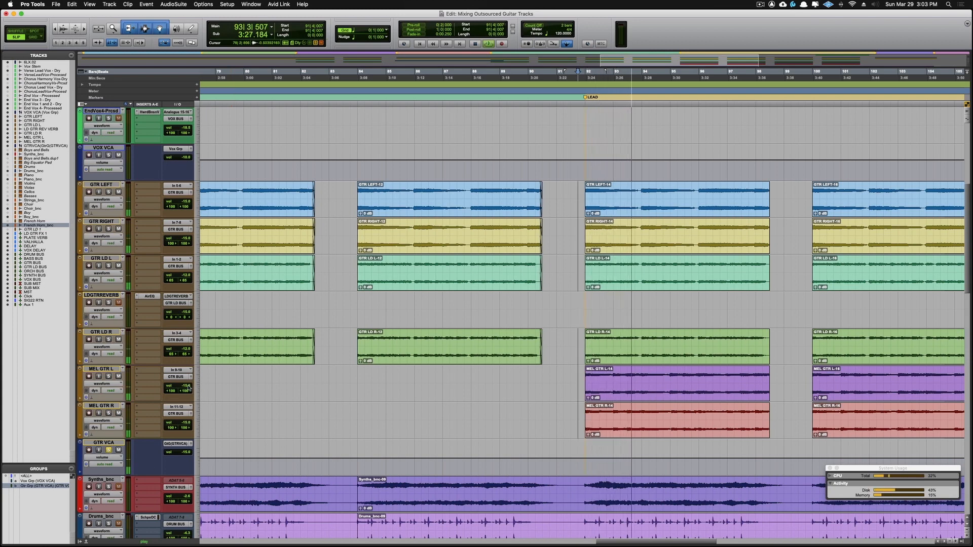
drag(187, 388, 187, 374)
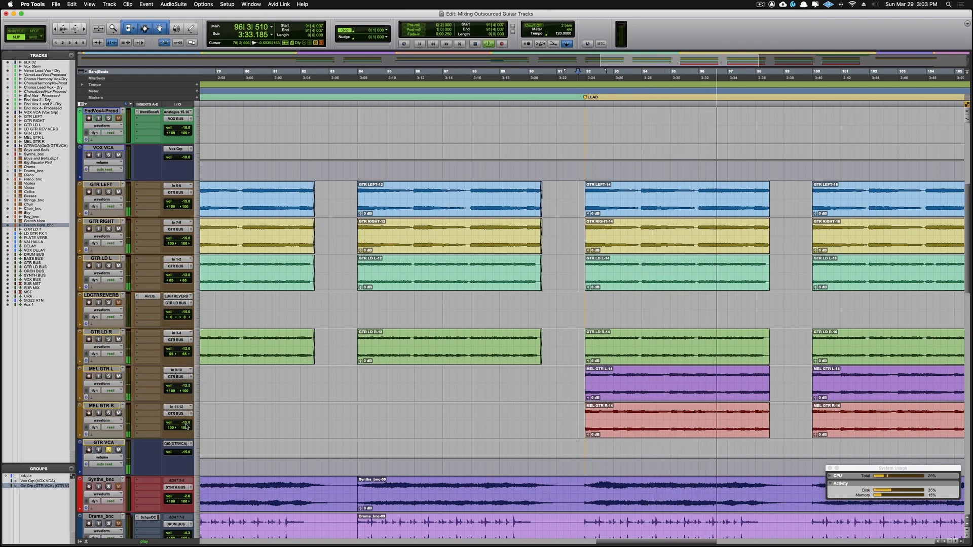
drag(187, 426, 186, 417)
key(space)
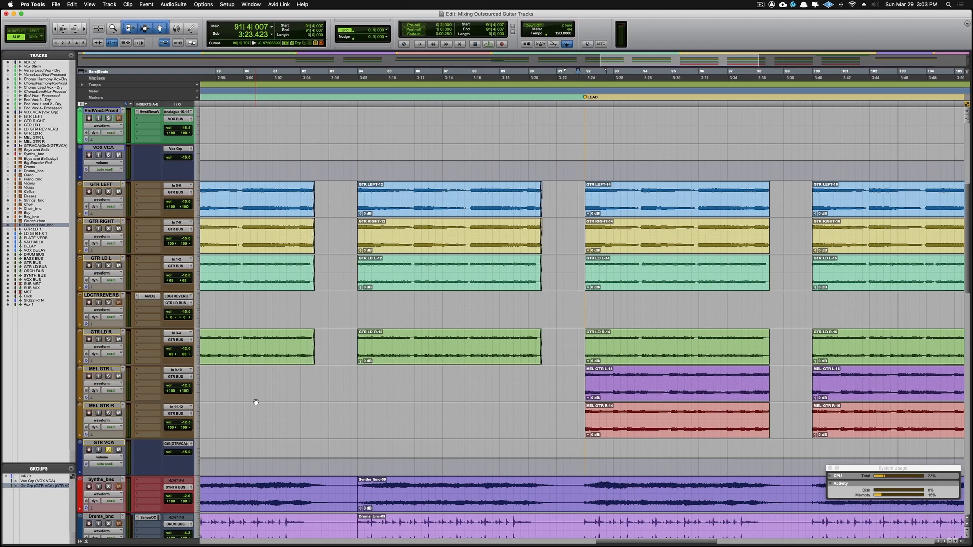
Open the mixer and add a send to the VALHALLA track on MEL GTR L and MEL GTR R at about -10.5 dB
key(super+equal)
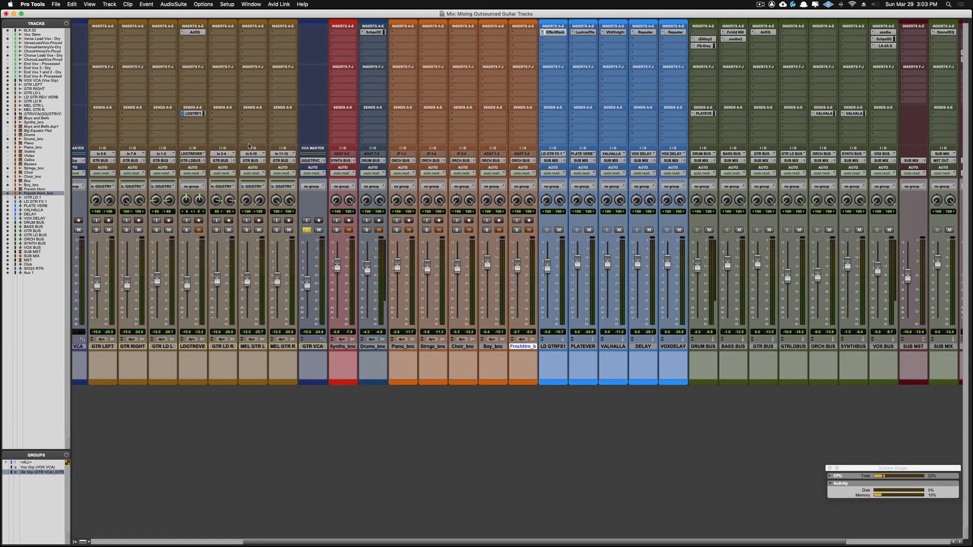
click(253, 115)
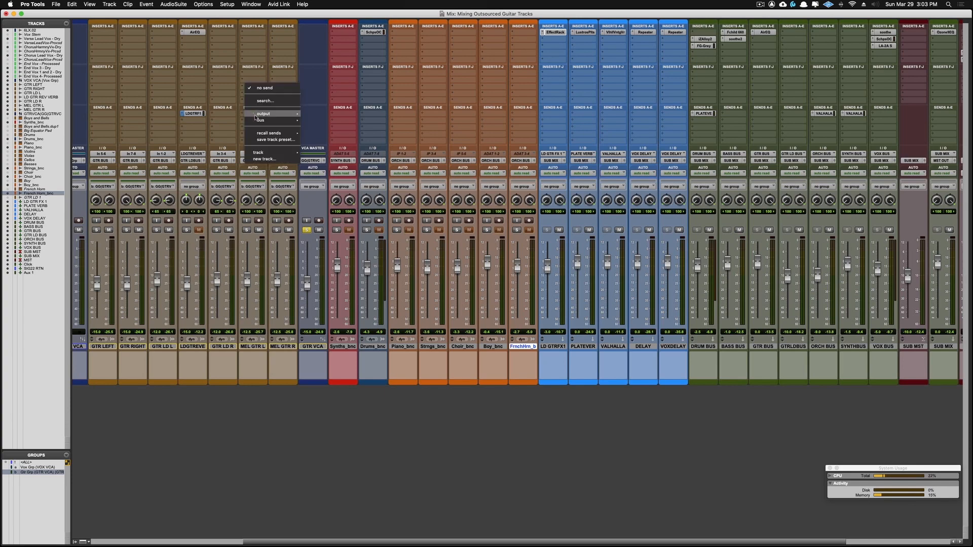
mouse_move(266, 134)
mouse_move(264, 152)
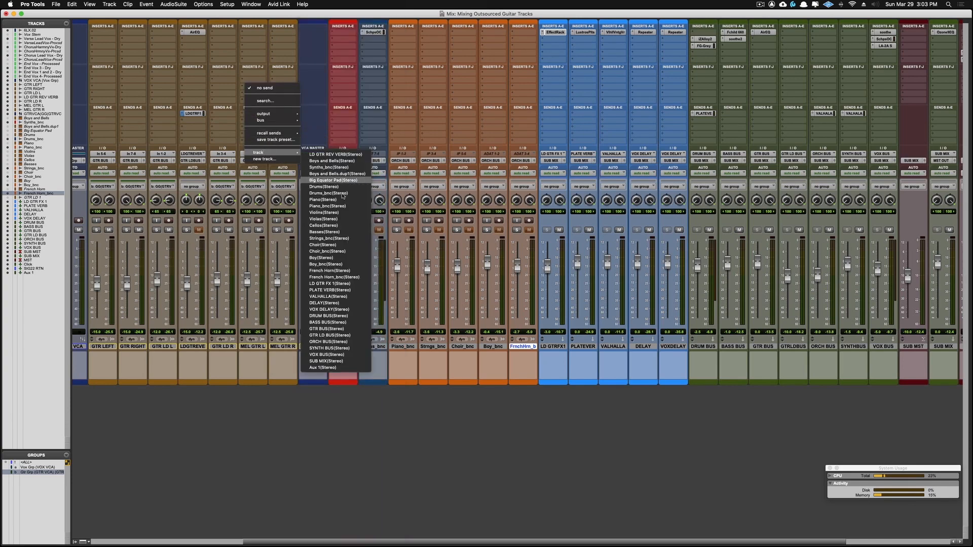
click(327, 297)
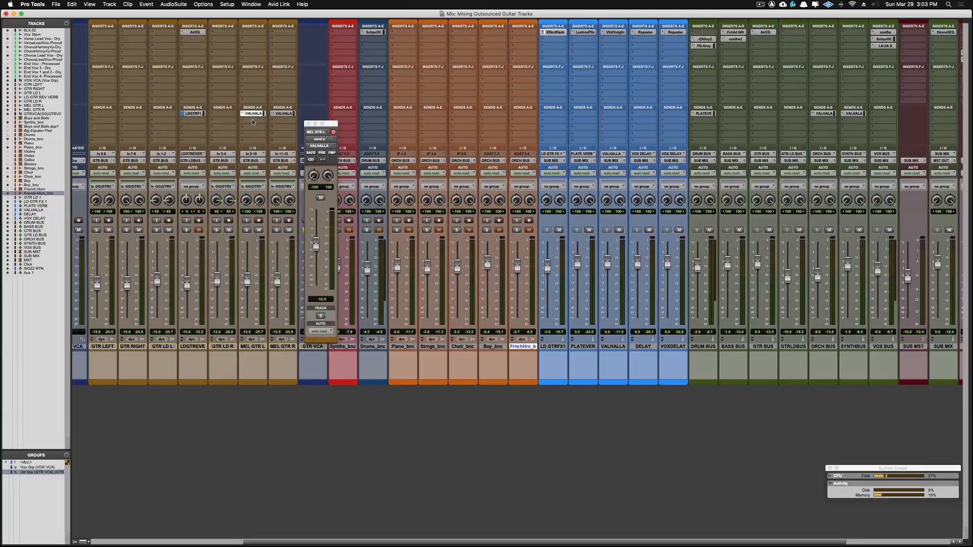
Add a second send from MEL GTR L to VOX DELAY, solo the track and set the send to about -10.9 dB
click(252, 120)
mouse_move(270, 128)
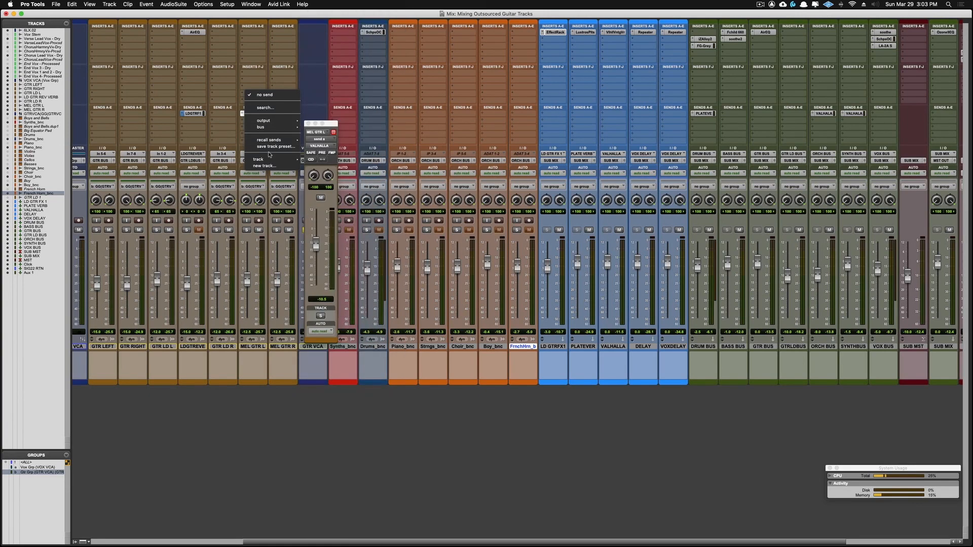
mouse_move(271, 160)
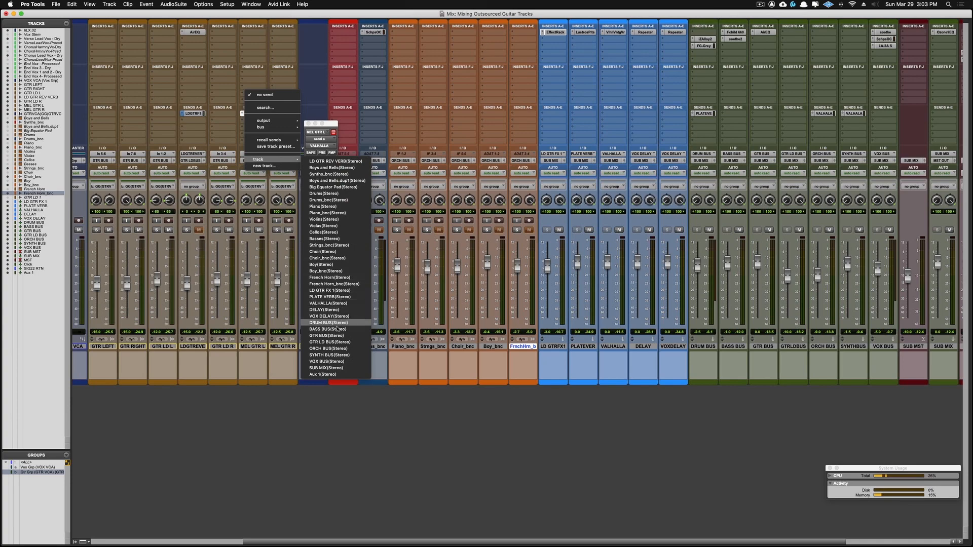
click(326, 315)
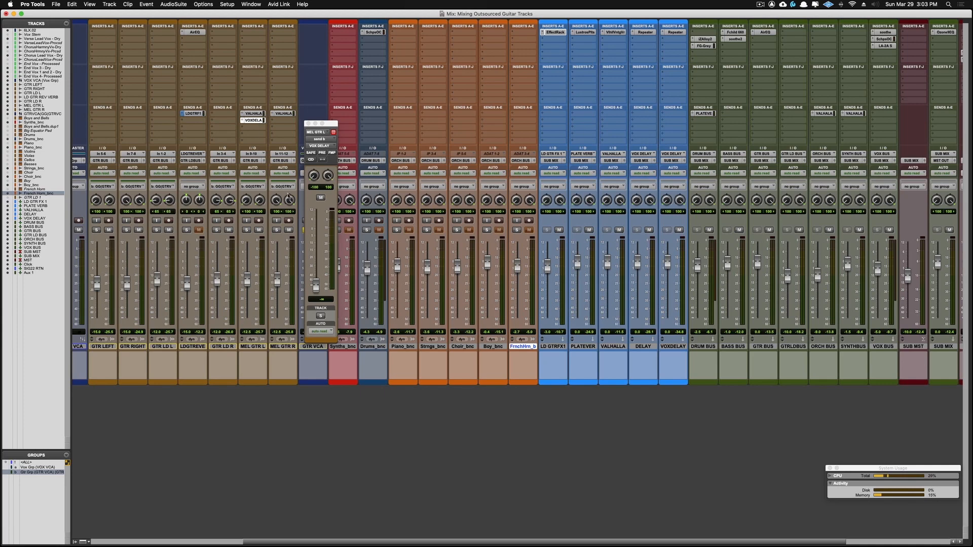
drag(315, 285, 317, 252)
click(247, 230)
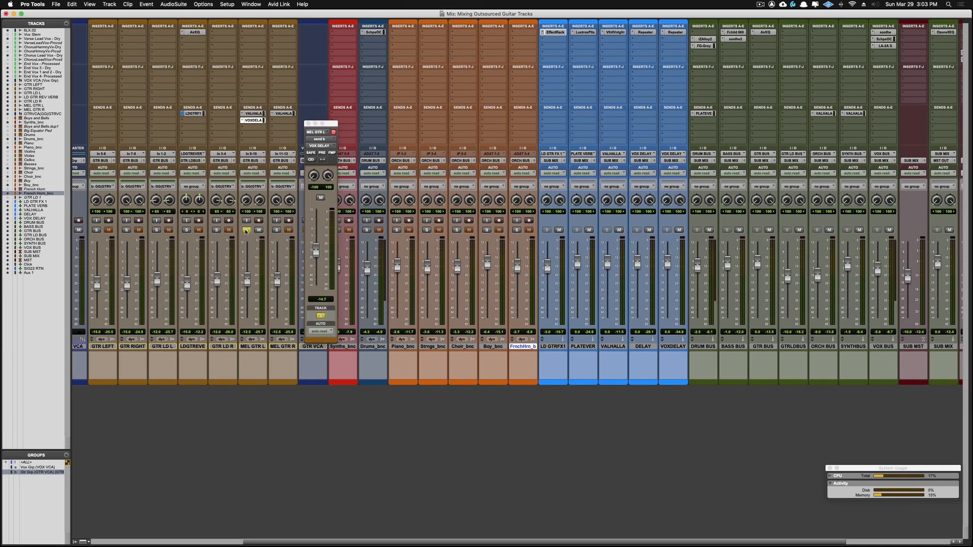
drag(315, 255, 317, 243)
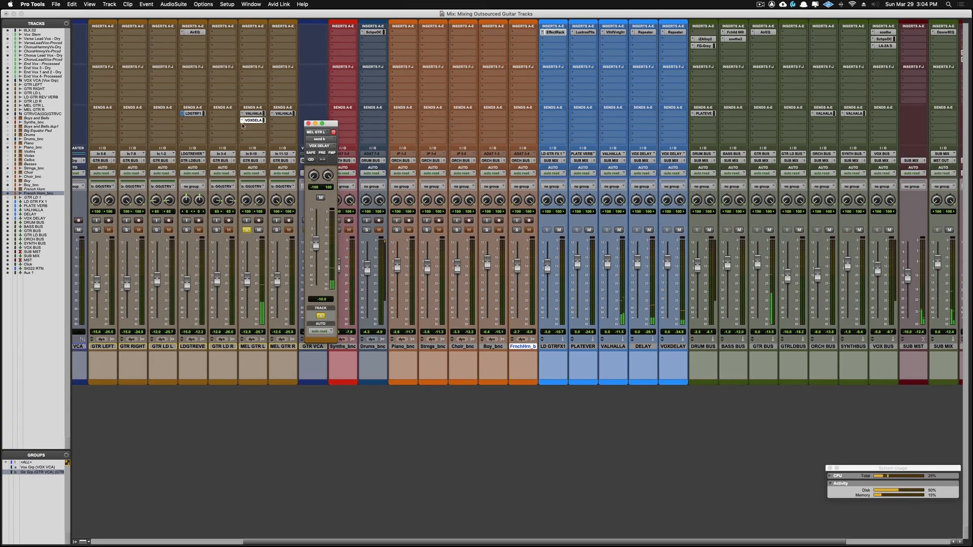
Compare MEL GTR L with and without its VOX DELAY send, close the send window and copy that send to MEL GTR R
ctrl+super+click(253, 120)
click(253, 125)
key(Escape)
ctrl+super+click(253, 121)
click(308, 124)
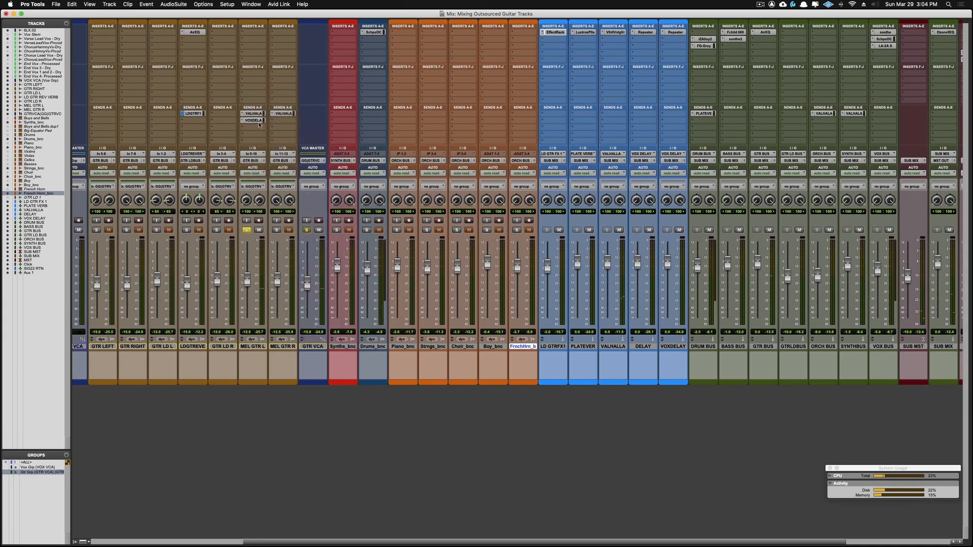
drag(255, 122, 273, 122)
Solo MEL GTR R to check its sends, and clear the individual solos on both melody guitar tracks
click(276, 231)
click(275, 231)
click(276, 231)
click(277, 231)
click(249, 232)
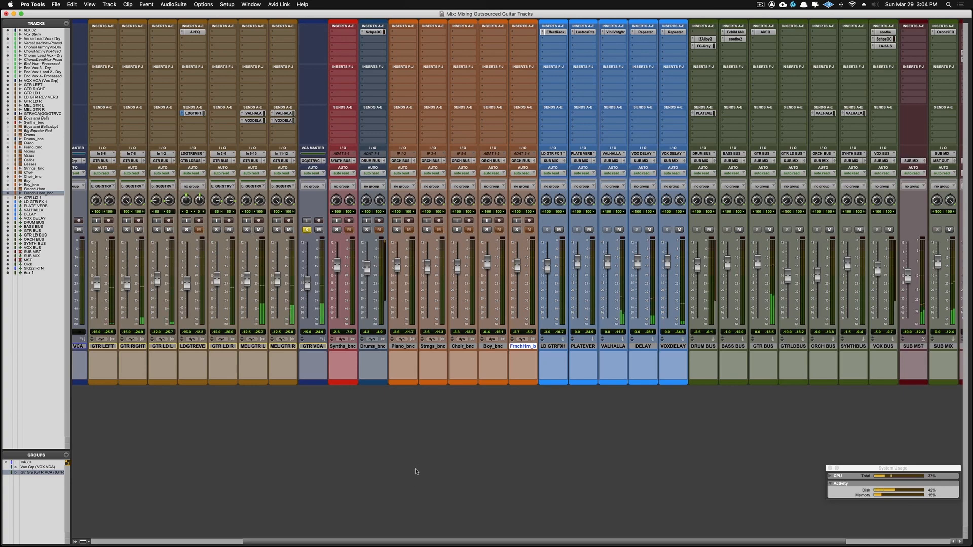
Return to the Edit window and replay the LEAD section with the GTR VCA solo cleared to hear the full mix
key(super+equal)
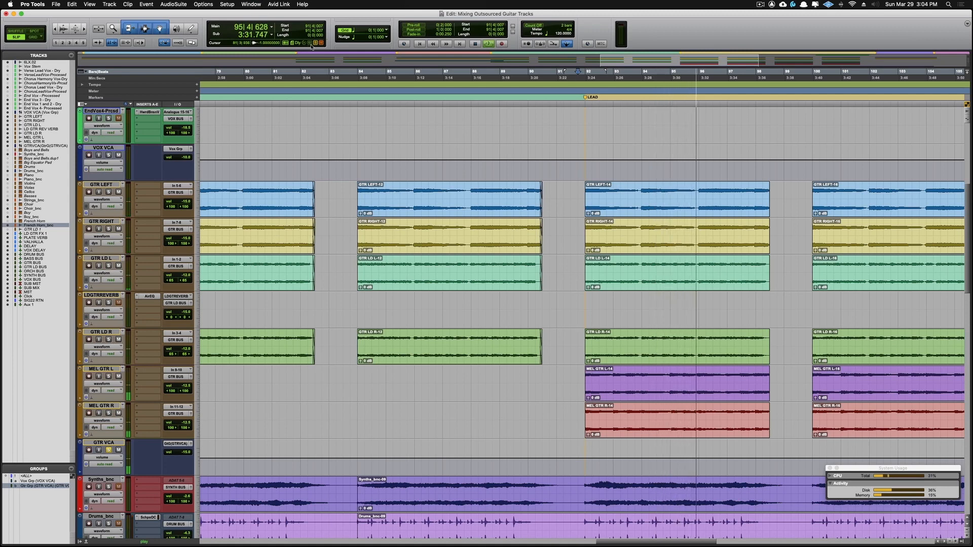
key(space)
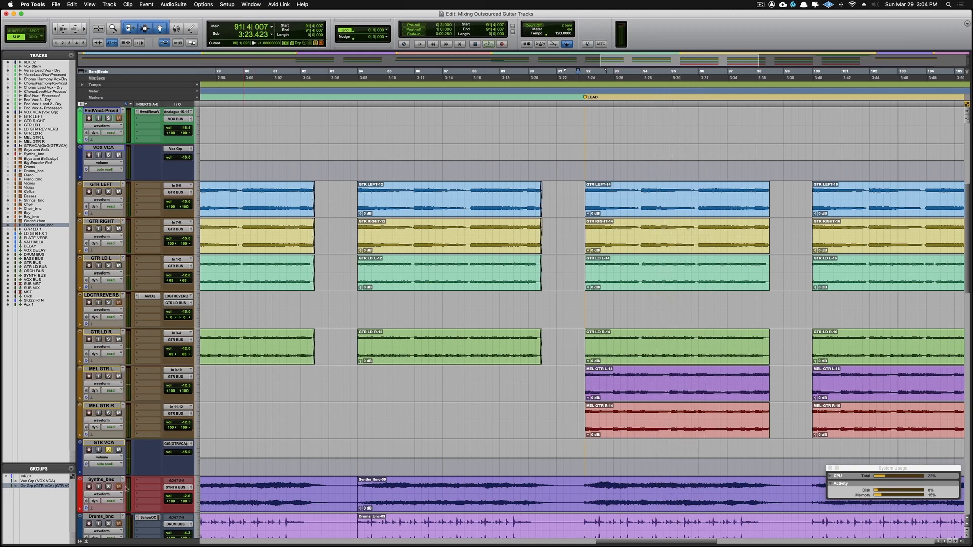
key(space)
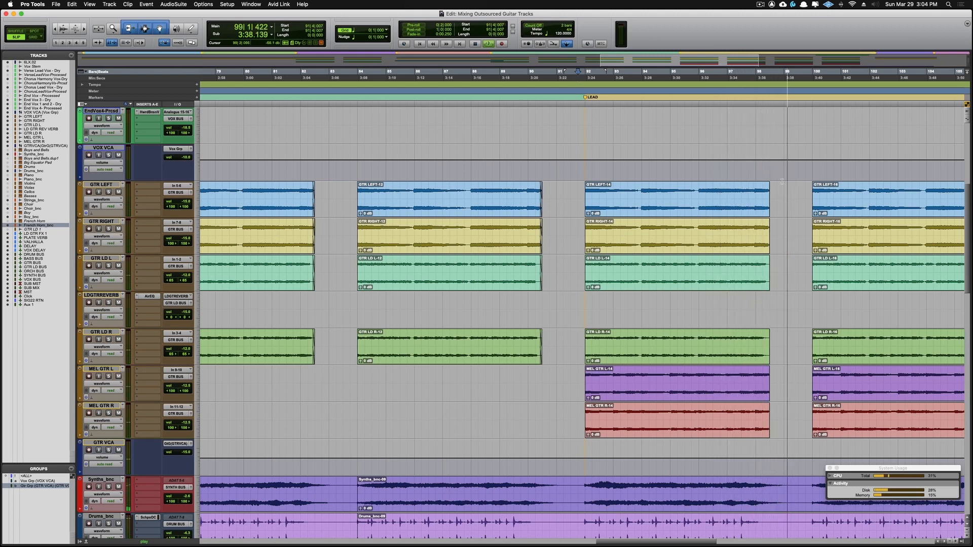
Add short fade-outs to the ends of the grouped guitar clips in the LEAD section around bars 98, 106, 114 and 122
drag(768, 183, 765, 185)
click(752, 191)
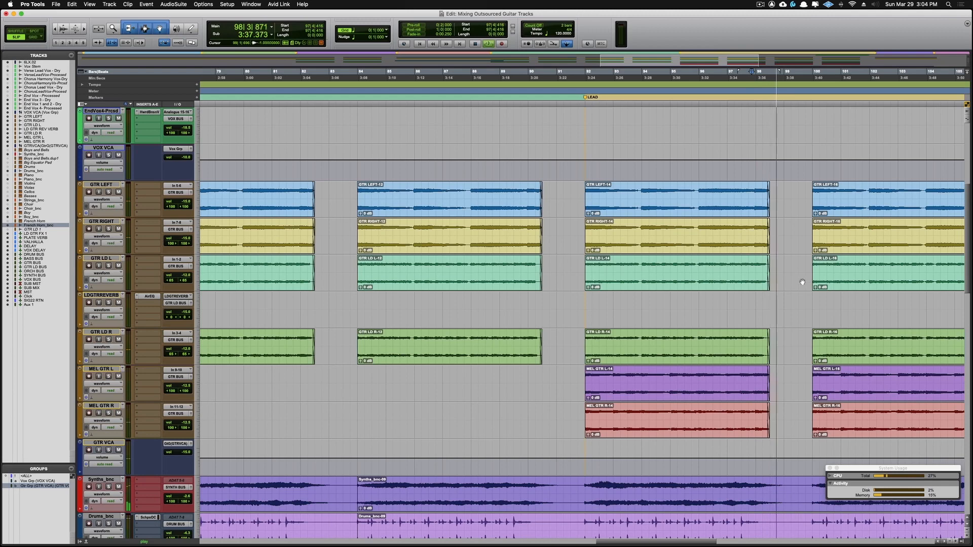
scroll(791, 303, right, 3)
scroll(791, 303, right, 8)
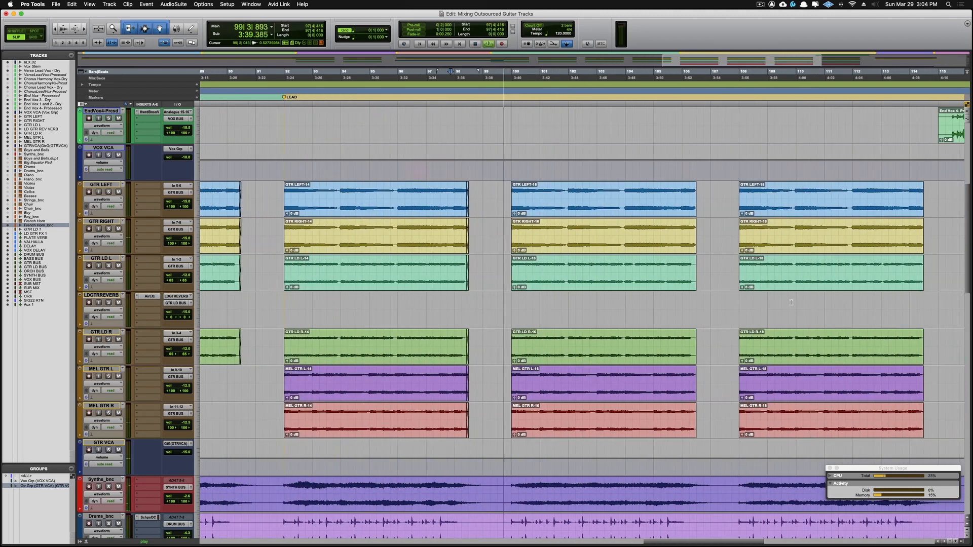
drag(695, 183, 694, 183)
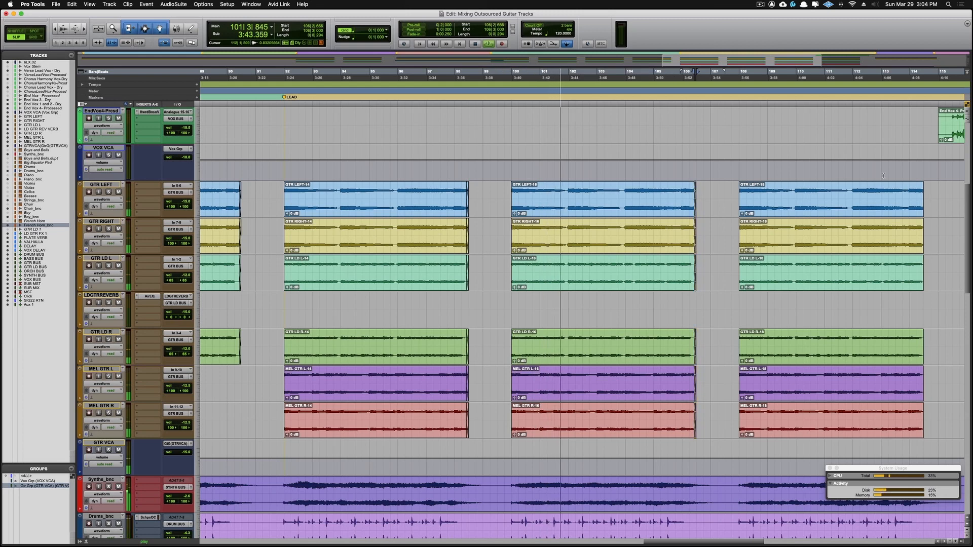
drag(923, 182, 920, 183)
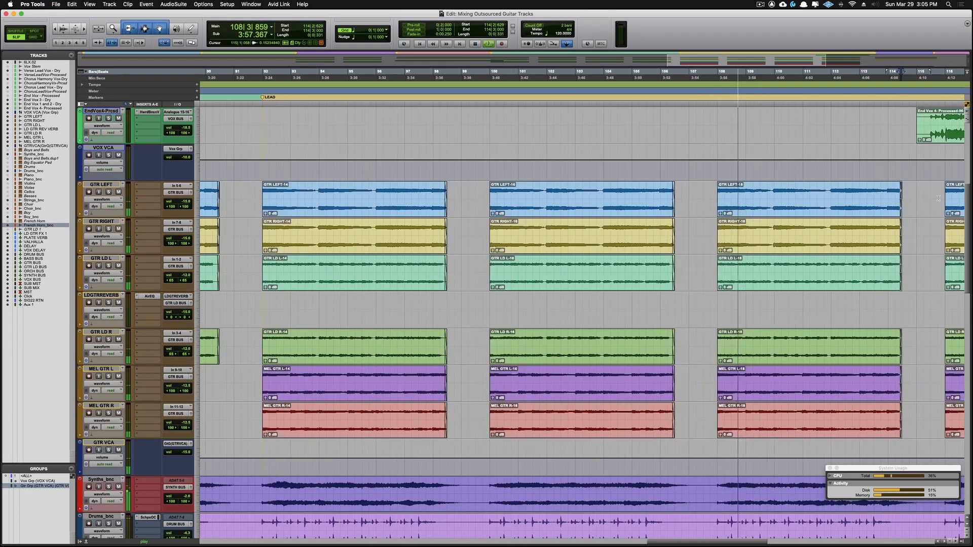
scroll(938, 198, right, 7)
scroll(939, 198, right, 4)
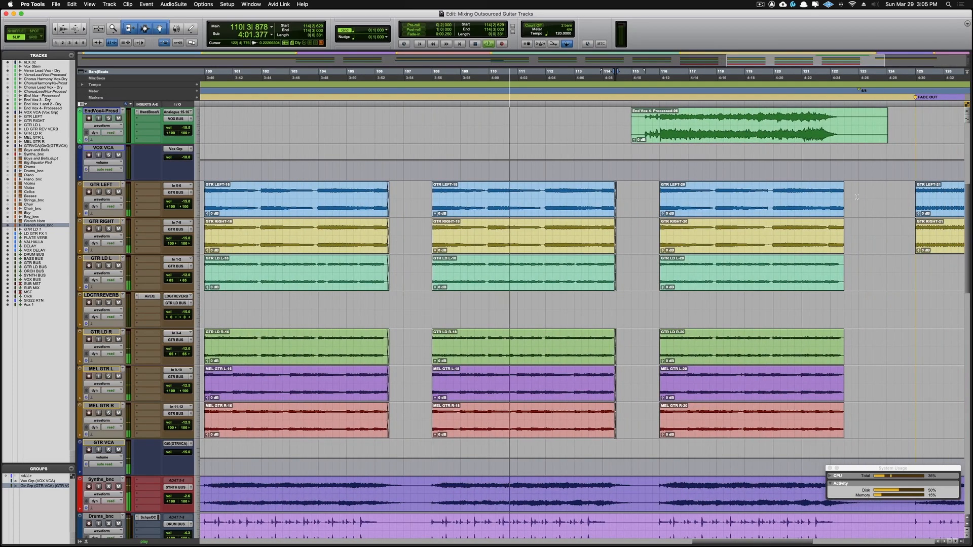
click(842, 184)
drag(842, 184, 841, 184)
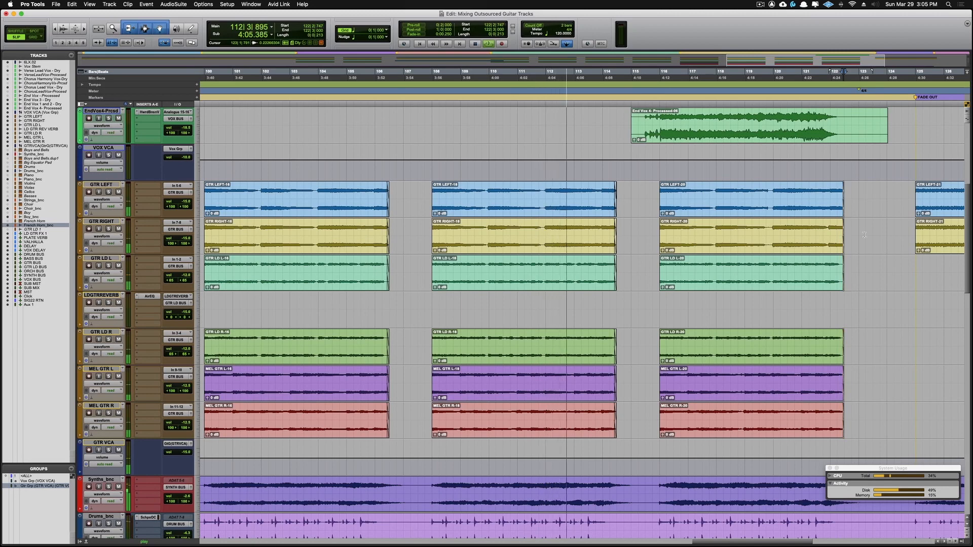
Listen through to the start of the FADE OUT section, go back to the INTRO and open the mixer
scroll(864, 235, right, 6)
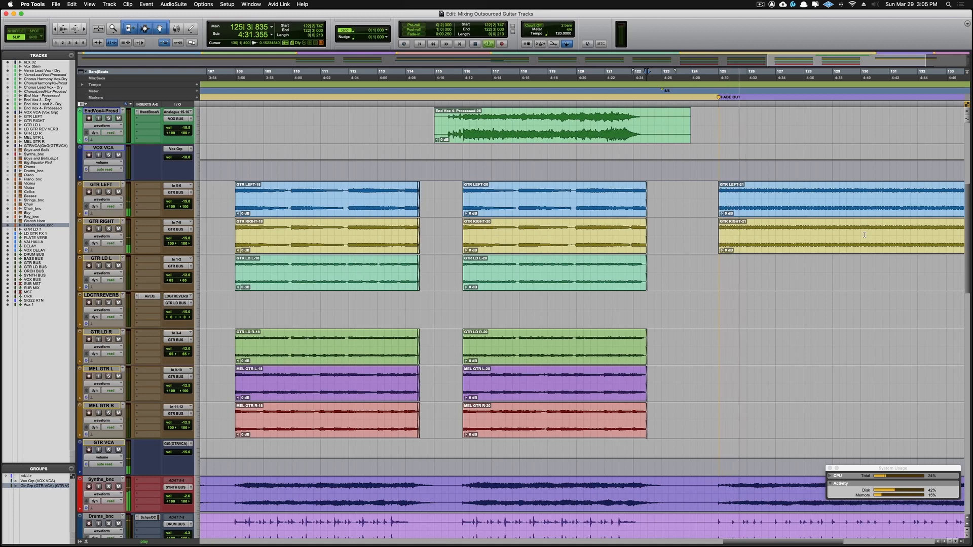
key(space)
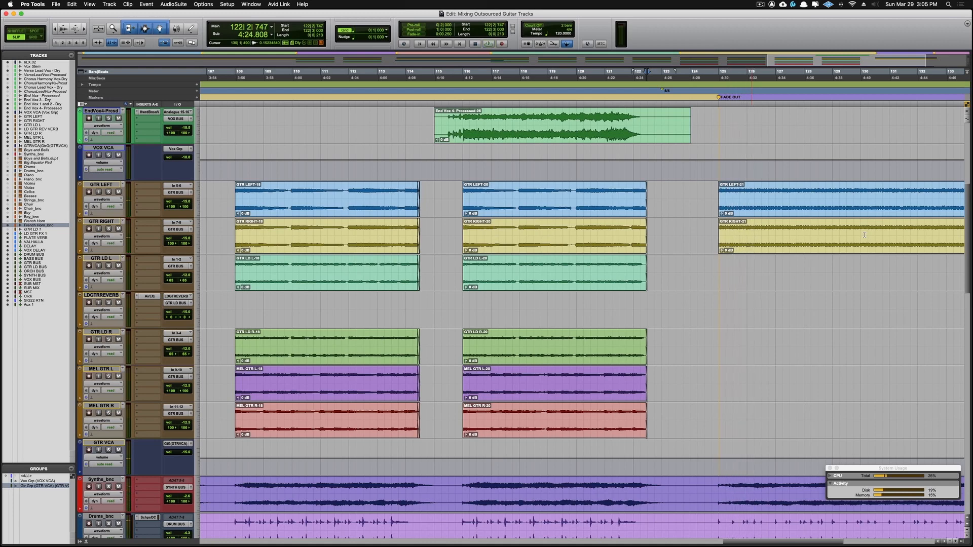
scroll(787, 294, left, 20)
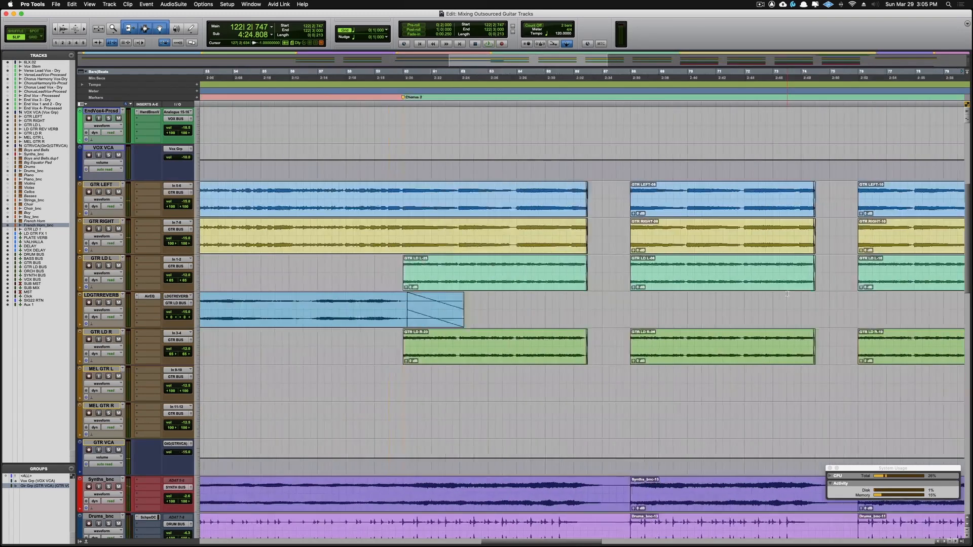
scroll(786, 294, down, 3)
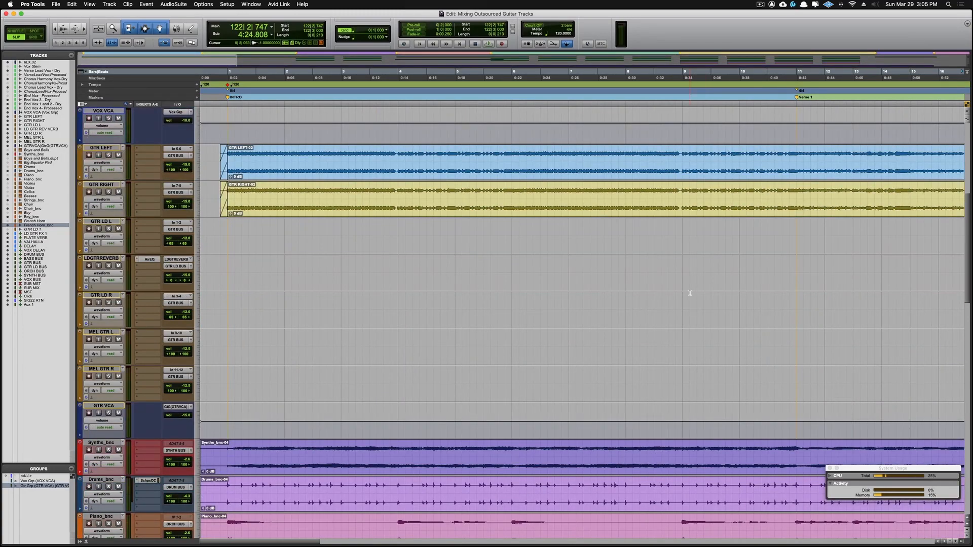
key(super+equal)
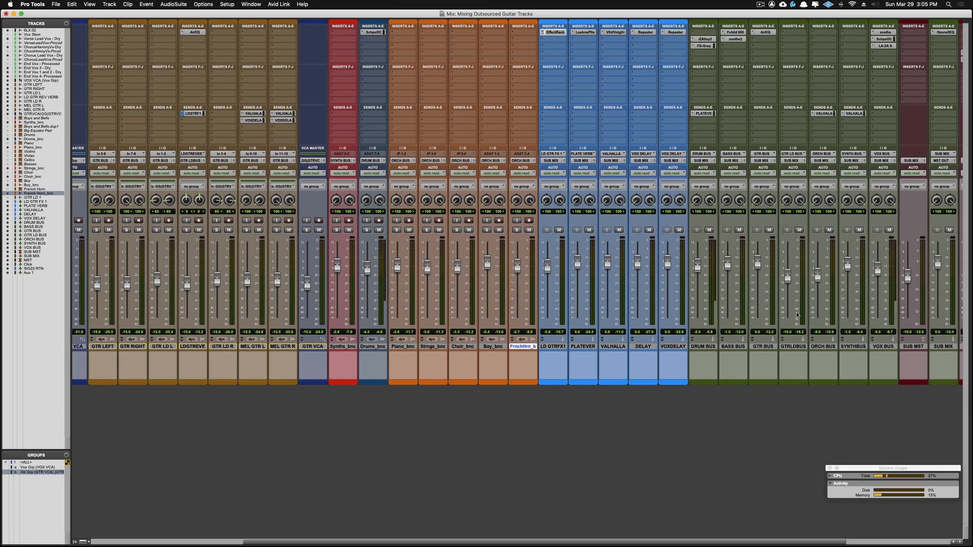
Insert a stereo UAD Teletronix LA-2A Gray compressor on GTR BUS below the existing AirEQ
click(761, 41)
mouse_move(765, 41)
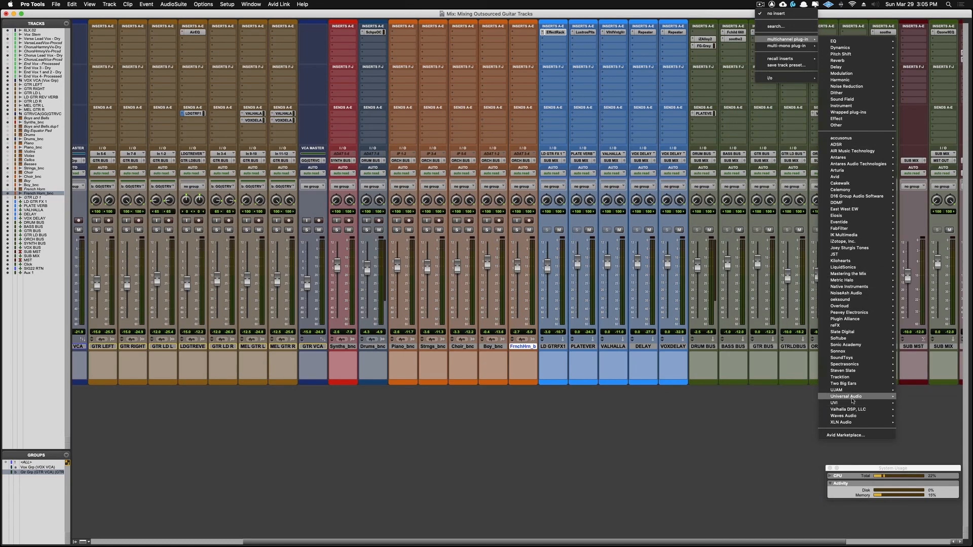
mouse_move(852, 400)
scroll(768, 394, down, 5)
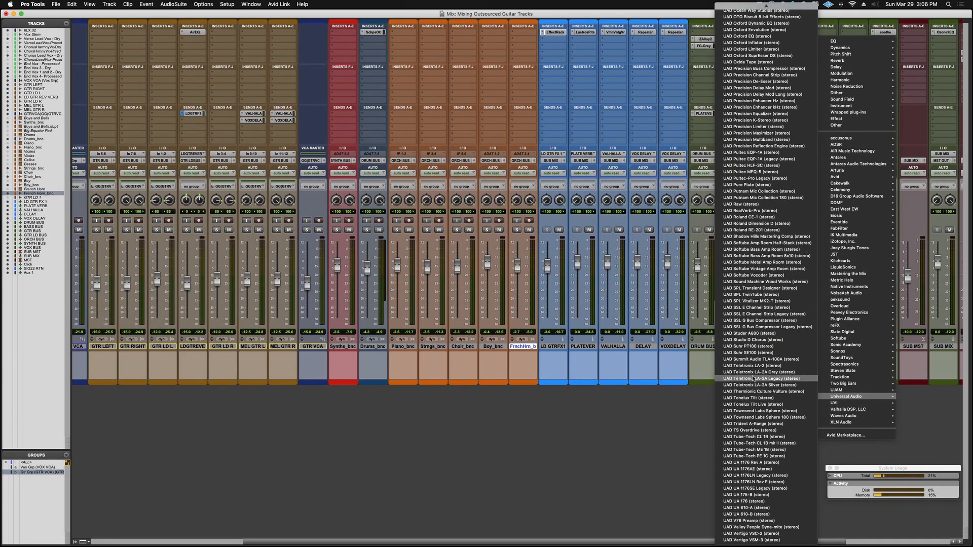
click(753, 375)
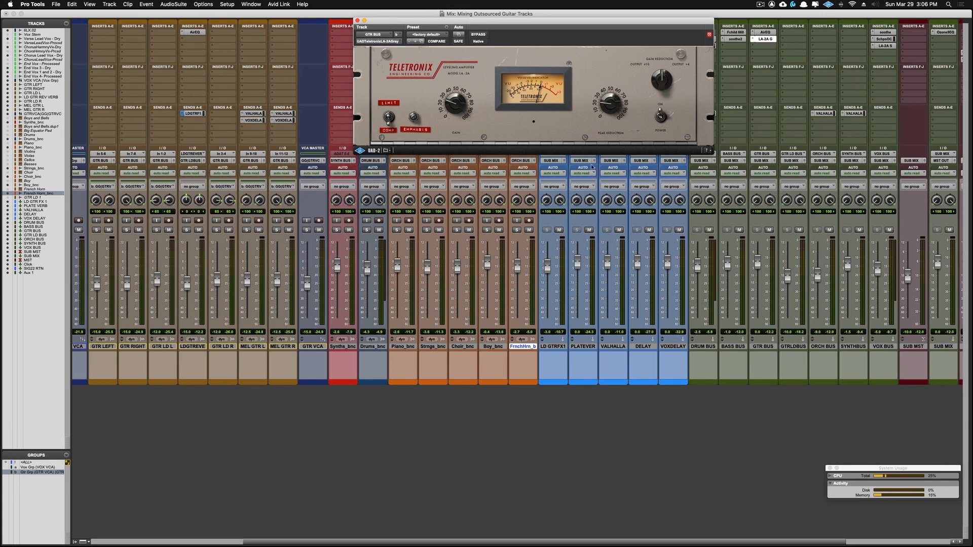
drag(549, 27, 566, 239)
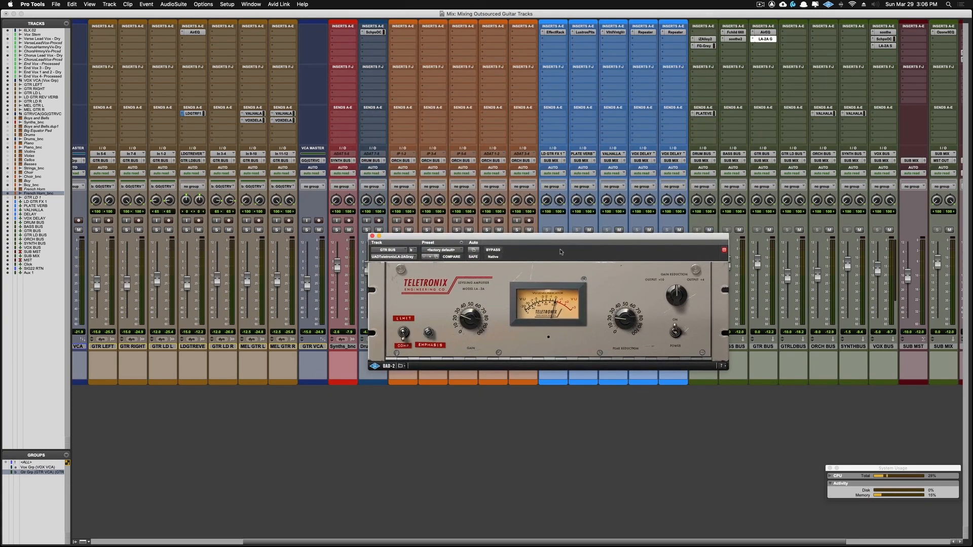
Play the mix, compare GTR BUS with the LA-2A bypassed and engaged, and close the compressor with it engaged
key(space)
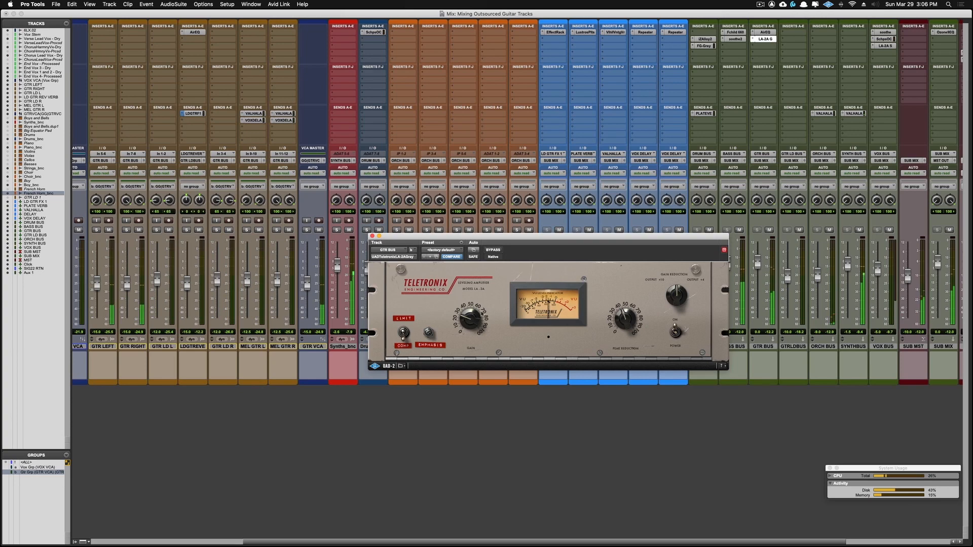
click(494, 250)
click(493, 250)
click(490, 253)
click(490, 251)
click(372, 236)
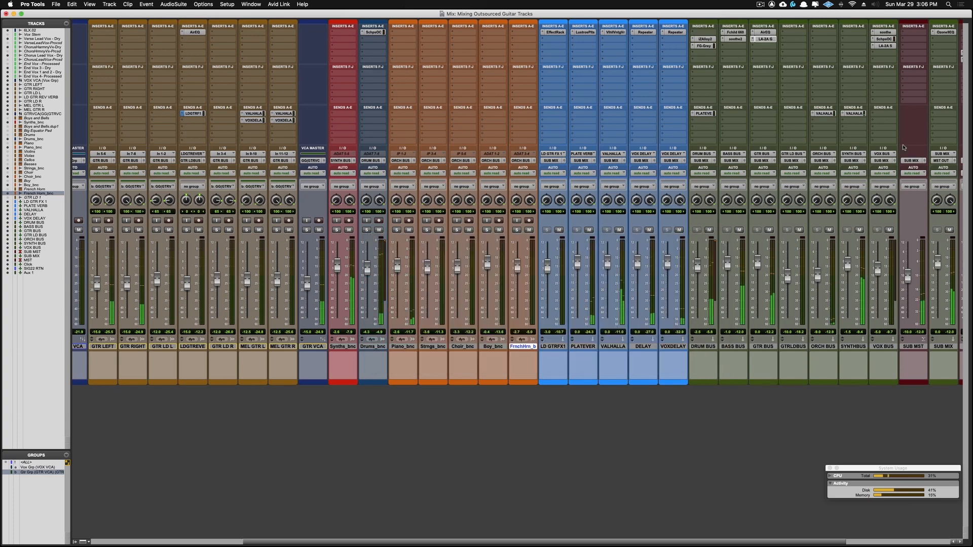
Insert Softube's stereo Saturation Knob on GTR LD BUS and add the LA-2A Gray compressor below it
click(796, 34)
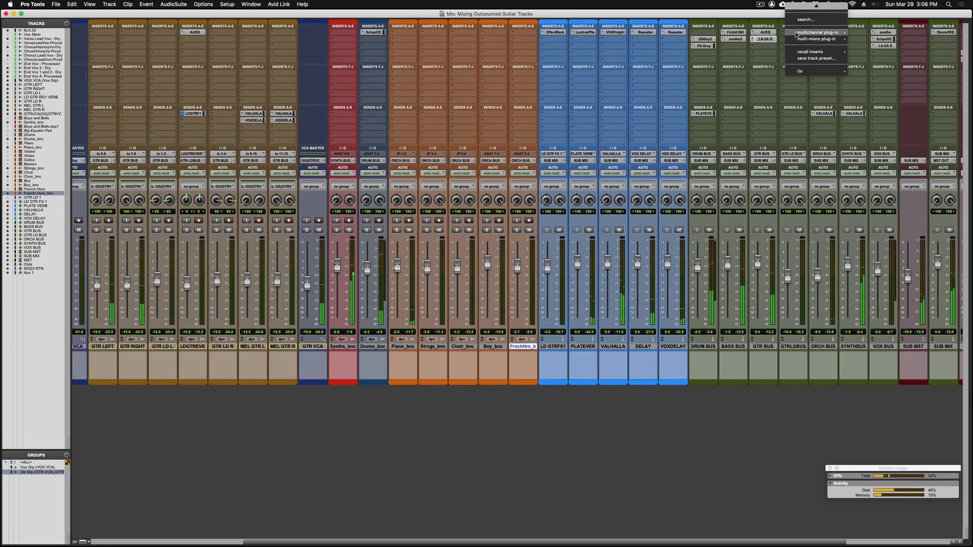
mouse_move(814, 34)
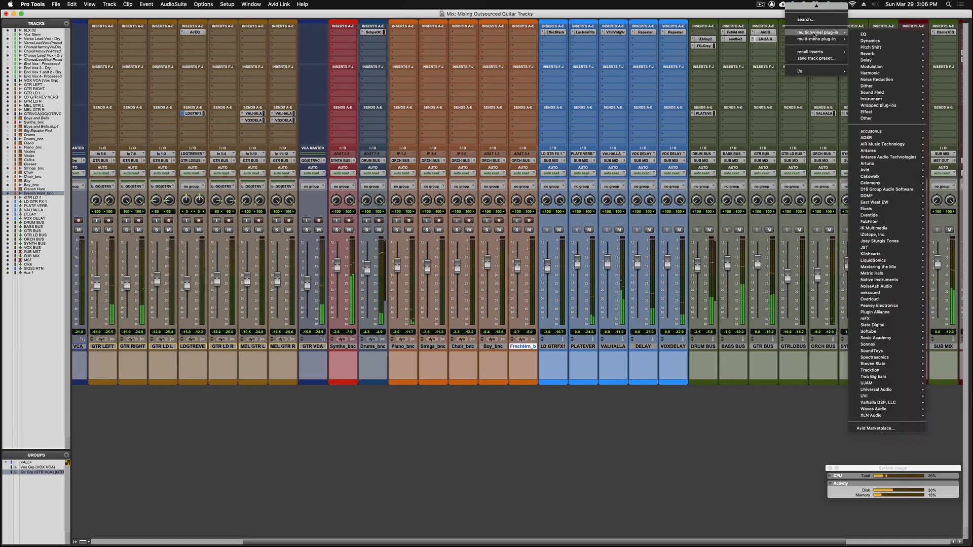
mouse_move(871, 348)
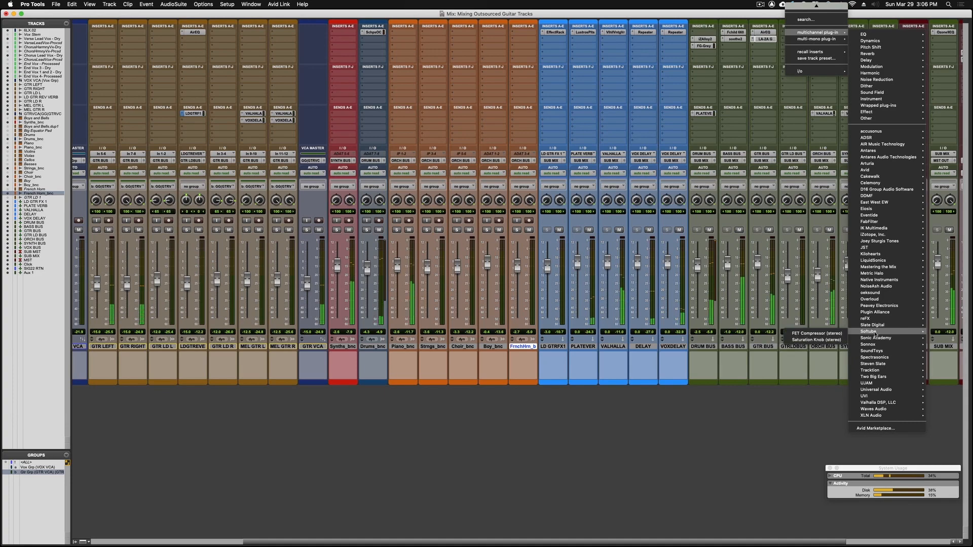
click(809, 340)
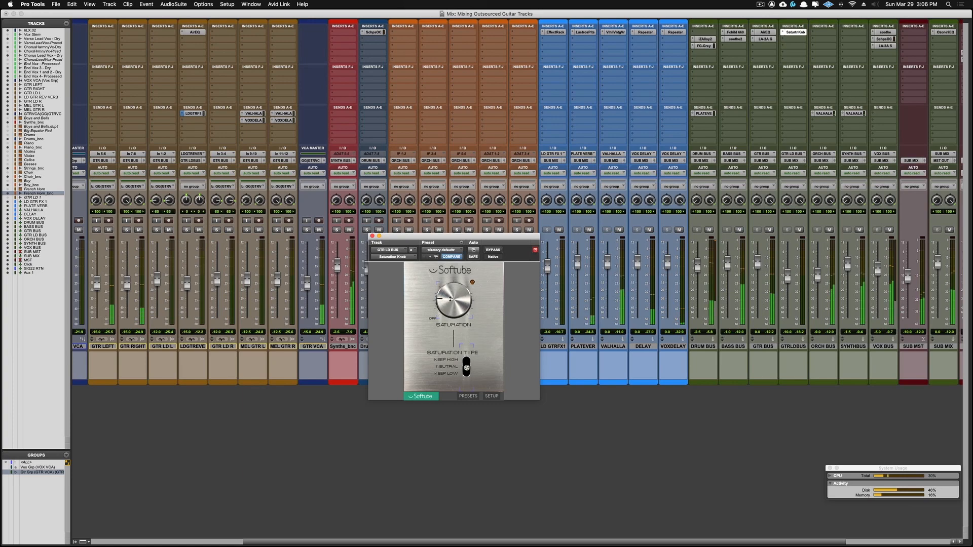
drag(487, 239, 773, 376)
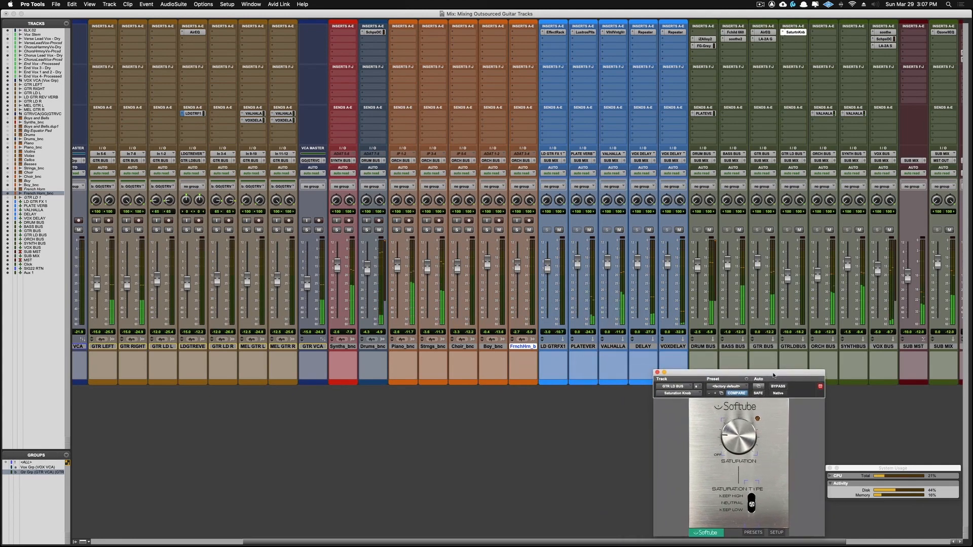
click(780, 43)
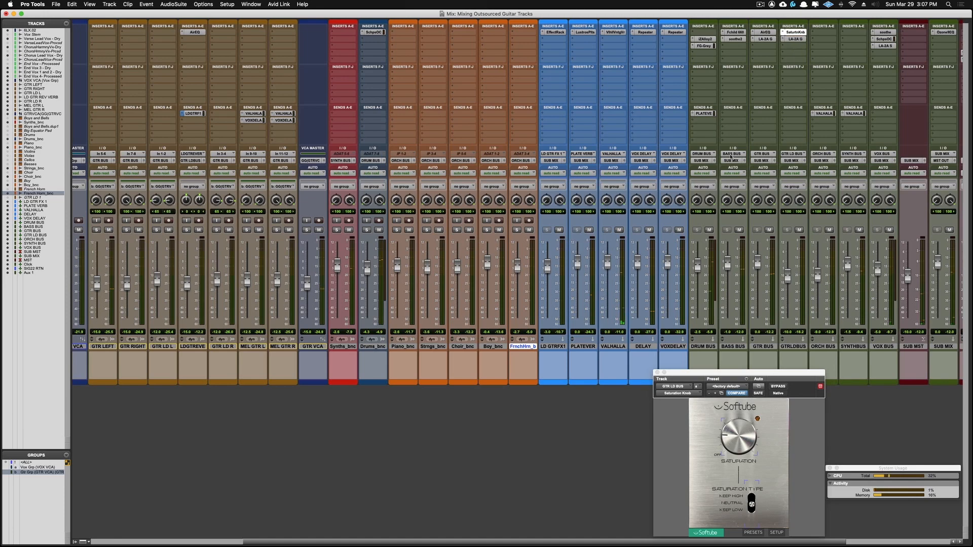
Start playback just before Verse 2, where the reverse-reverb lead clip fades in, and return to the mixer
key(super+equal)
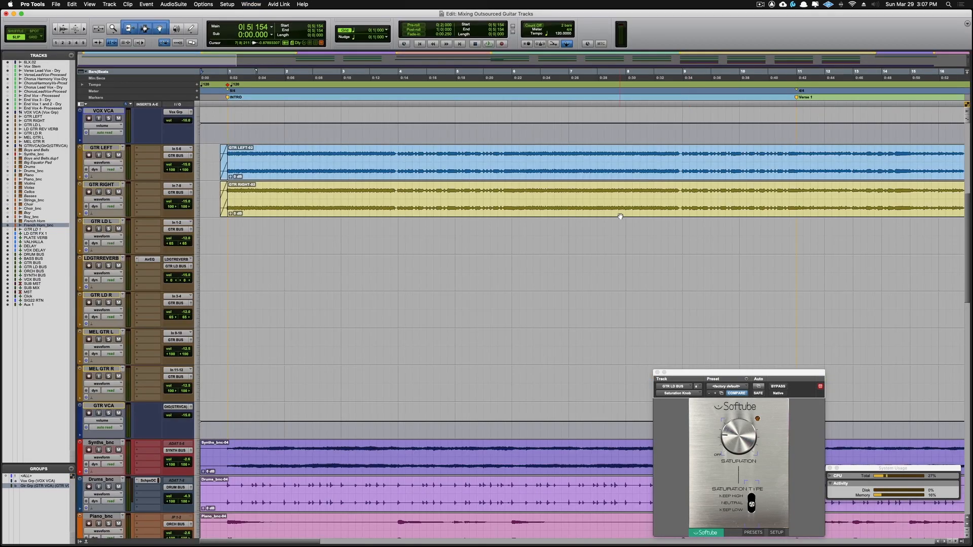
scroll(546, 293, right, 15)
scroll(546, 293, down, 1)
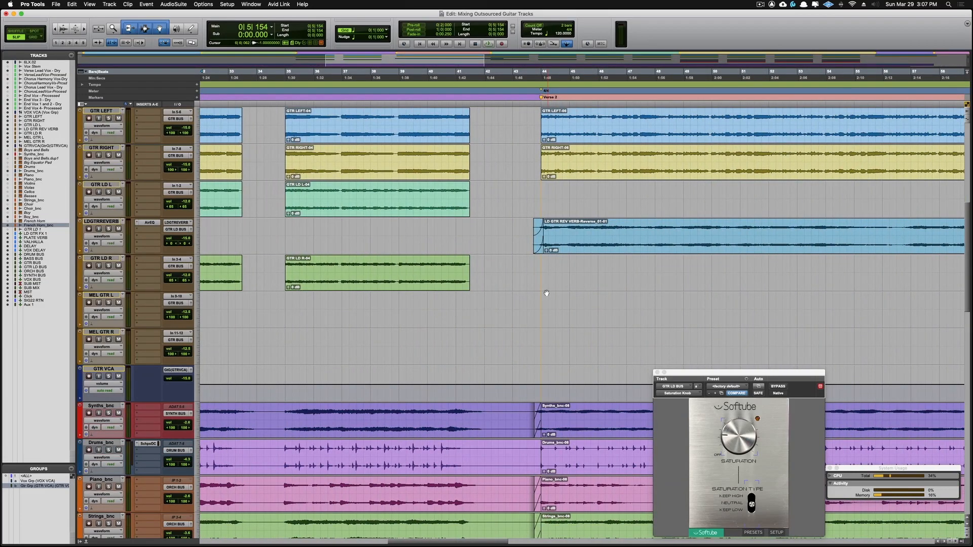
click(513, 229)
key(super+equal)
key(space)
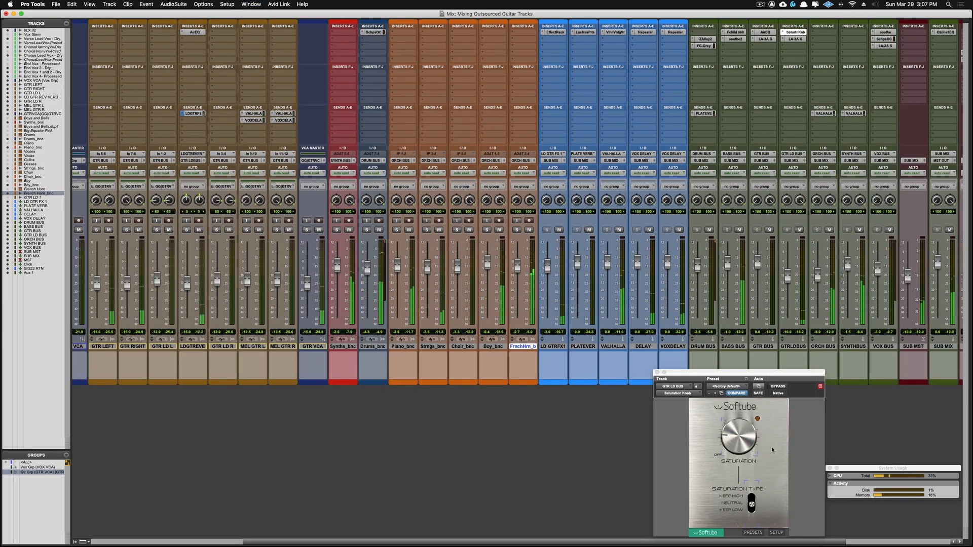
Check the Saturation Knob and LA-2A settings on GTR LD BUS while Verse 2 plays
click(736, 445)
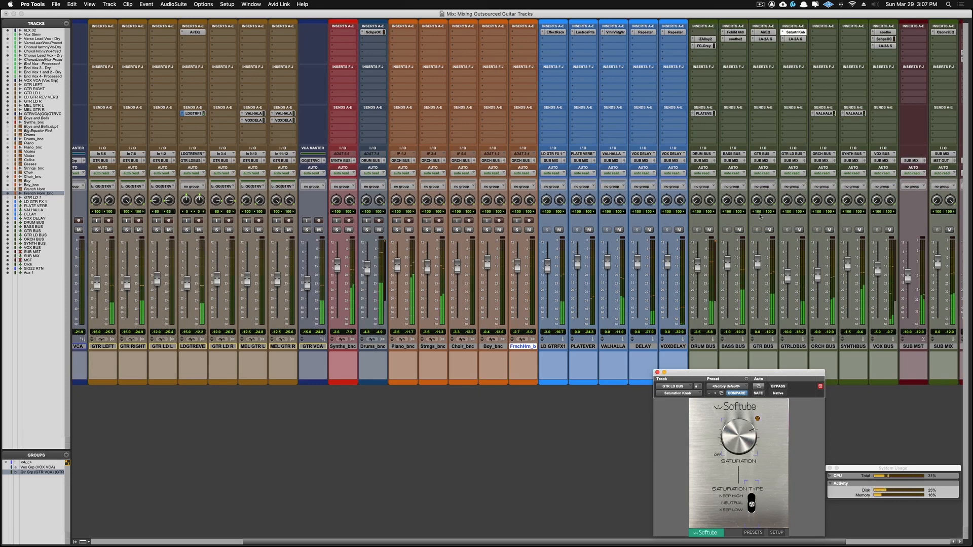
click(795, 39)
drag(860, 387, 602, 343)
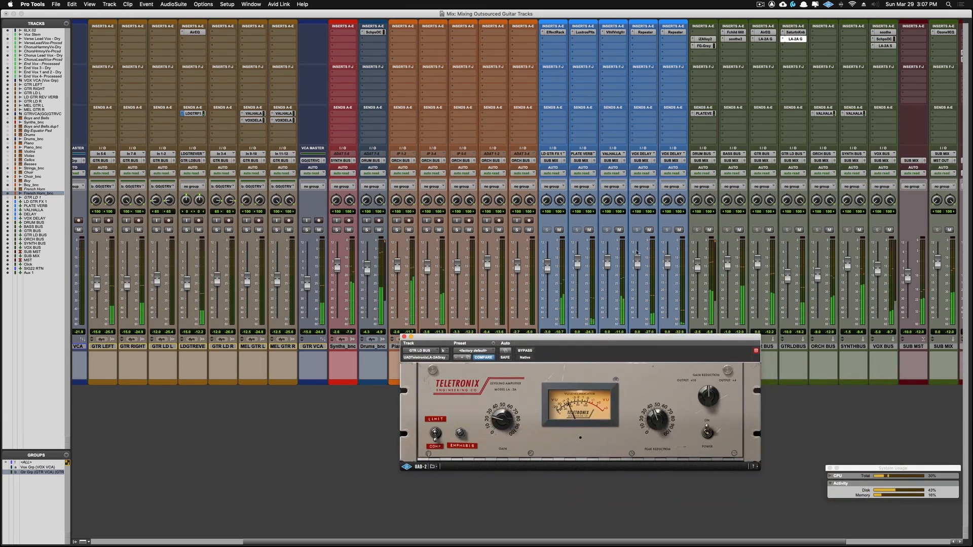
click(794, 32)
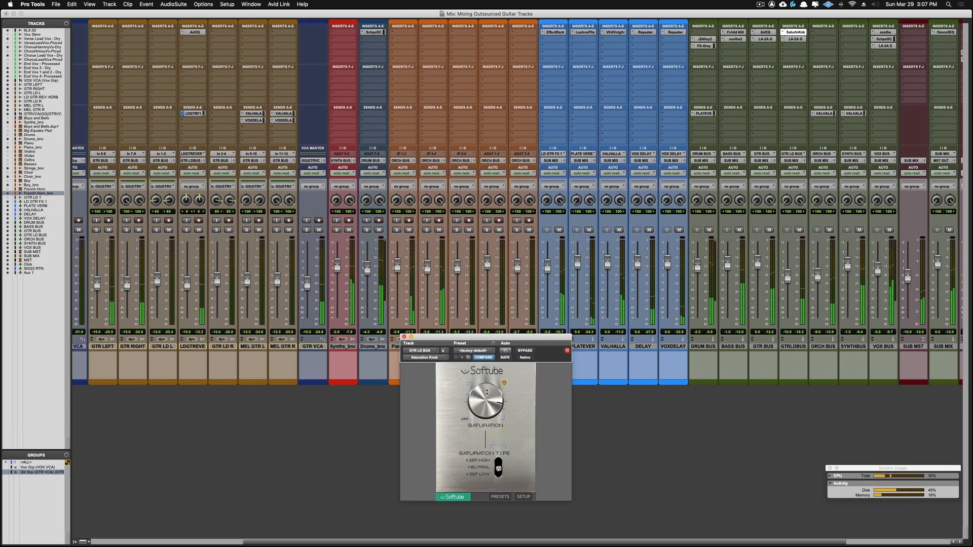
click(794, 39)
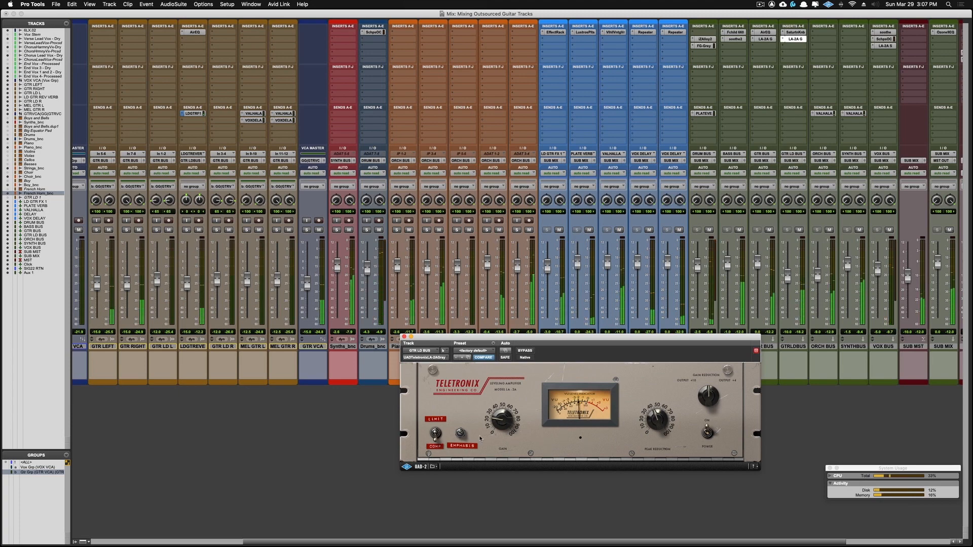
Compare GTR LD BUS with its LA-2A bypassed and engaged, and close the compressor with it engaged
click(525, 350)
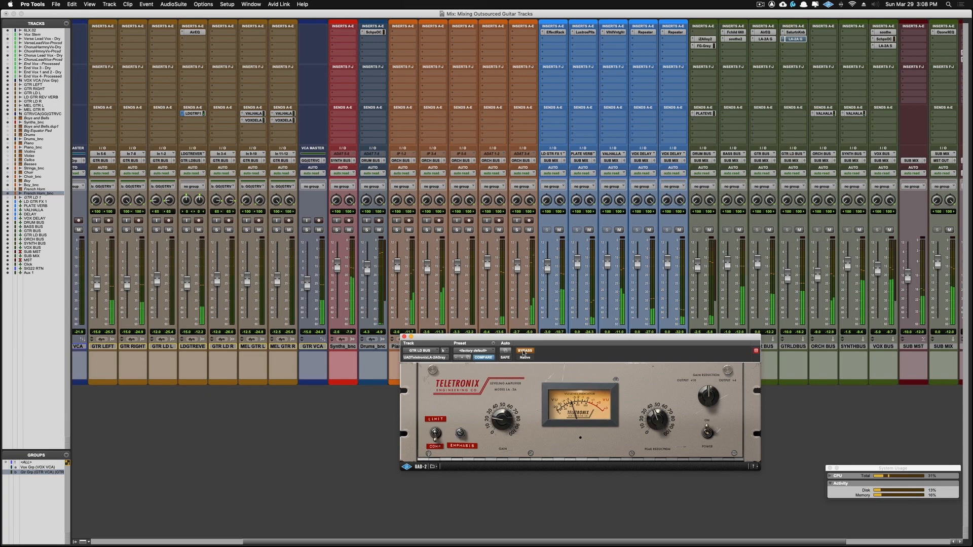
click(524, 350)
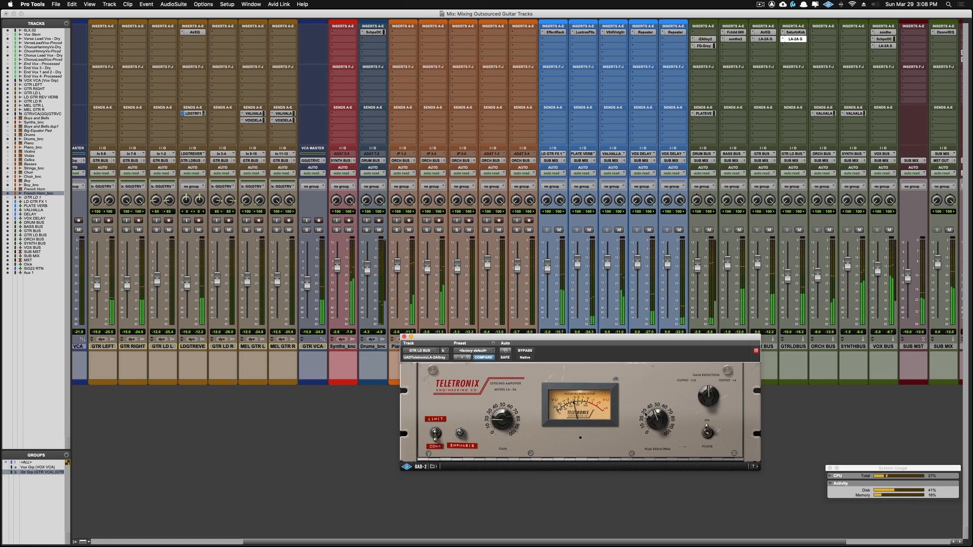
click(404, 336)
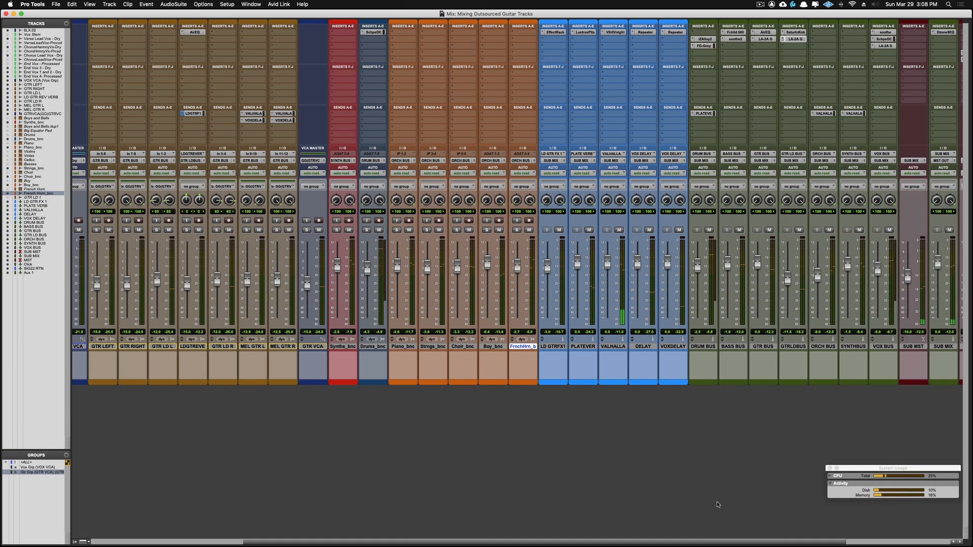
Return to the Edit window and place the playback cursor near the end of bar 89, shortly before the LEAD section
key(super+equal)
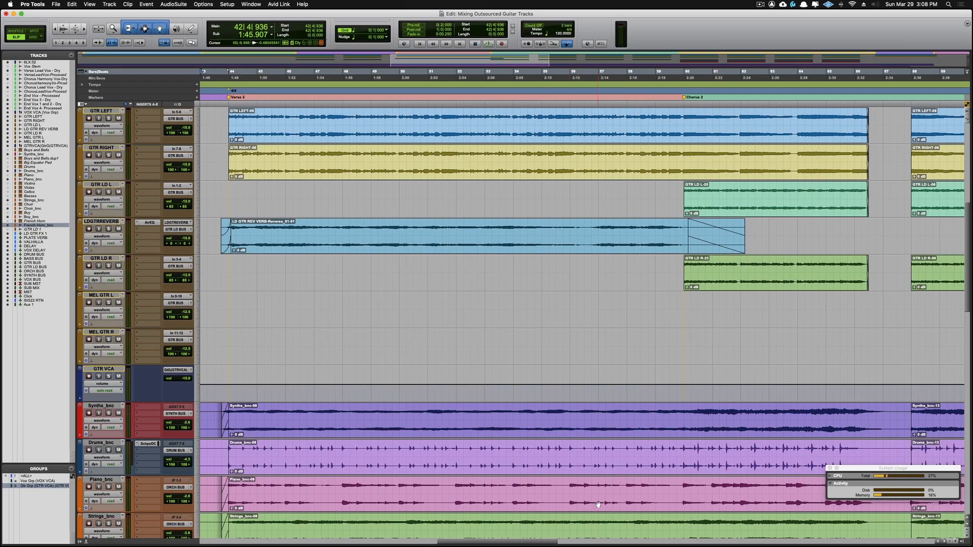
scroll(584, 306, left, 10)
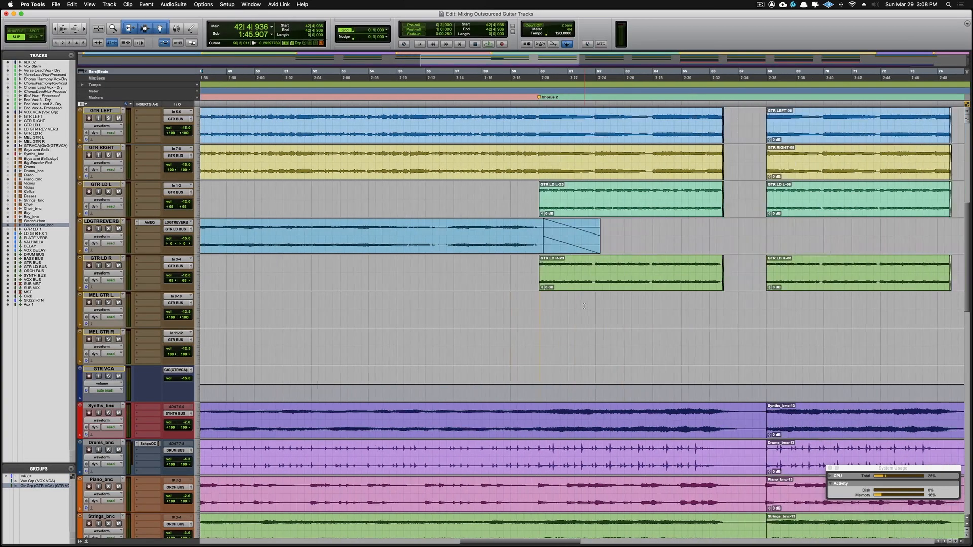
scroll(583, 306, up, 5)
scroll(583, 306, left, 8)
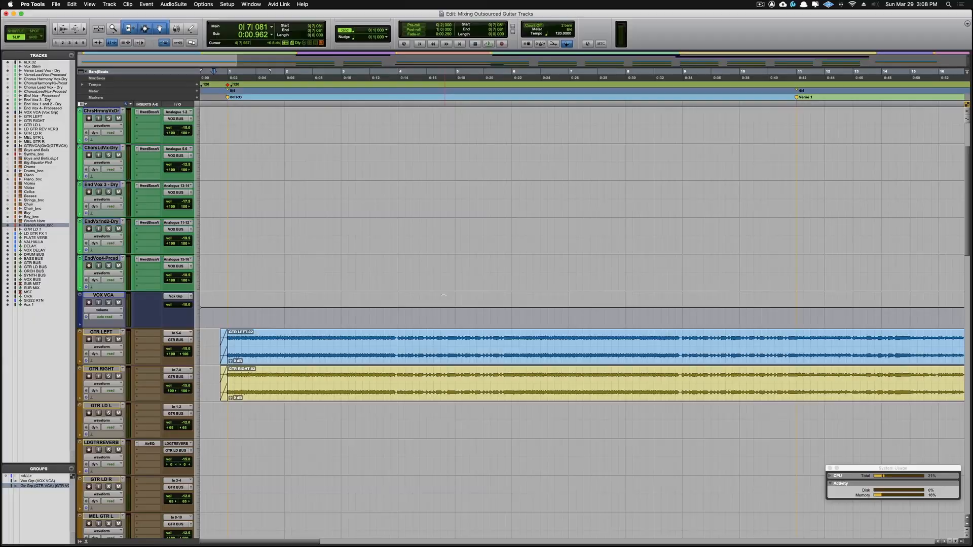
scroll(444, 295, right, 20)
scroll(444, 295, down, 1)
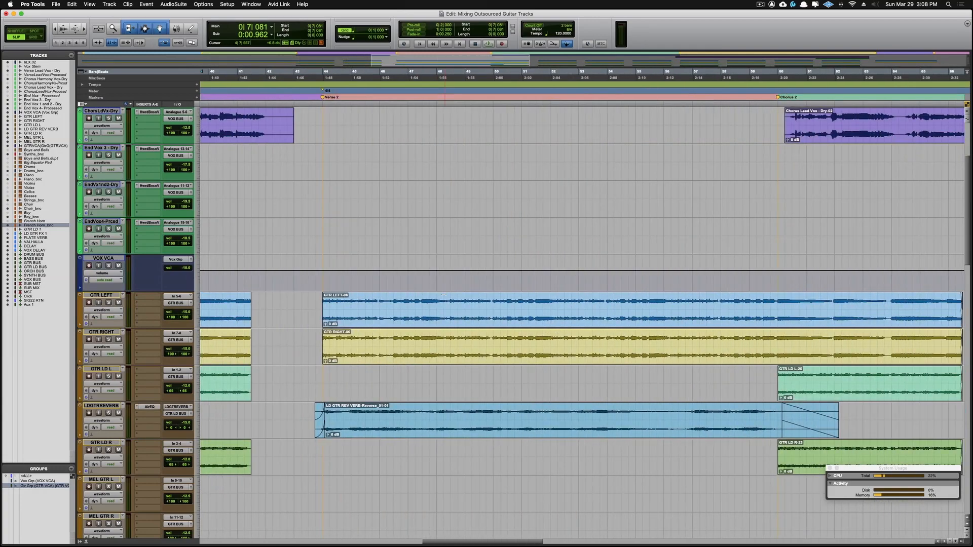
scroll(444, 294, right, 18)
scroll(444, 295, up, 1)
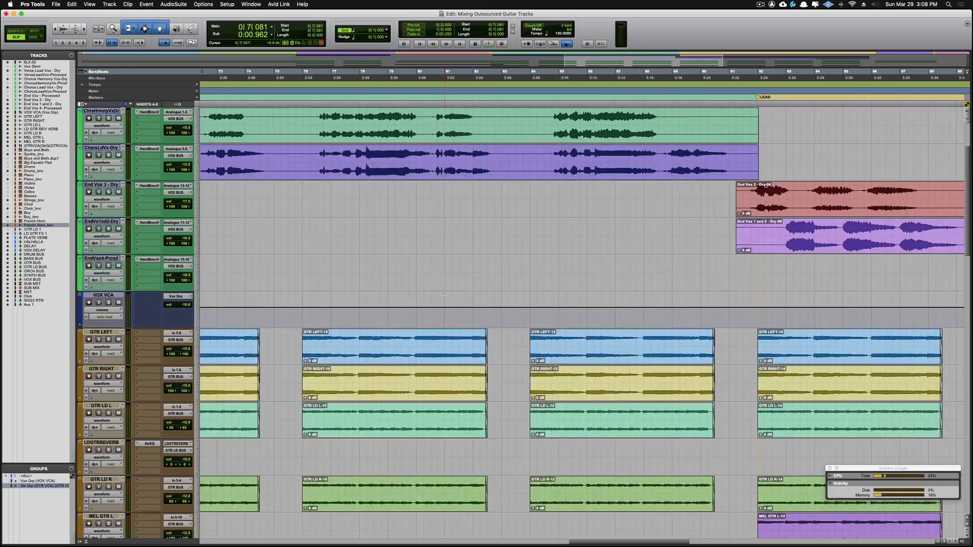
scroll(444, 295, right, 2)
scroll(443, 295, right, 3)
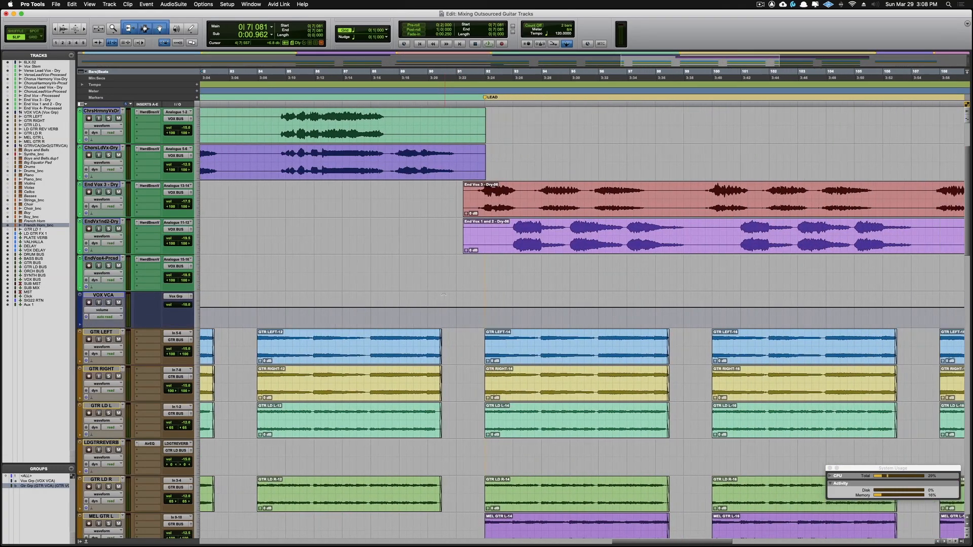
scroll(444, 295, down, 2)
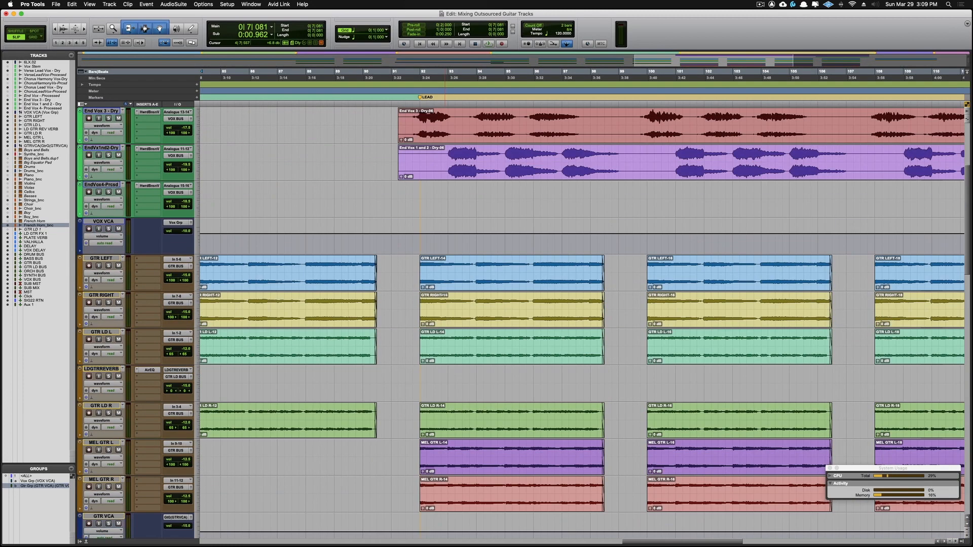
click(360, 107)
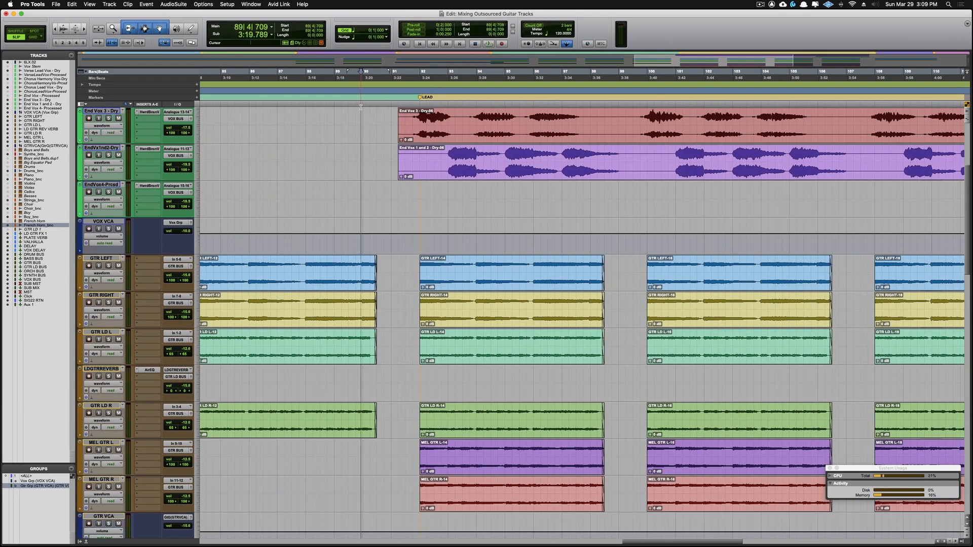
key(super+e)
key(space)
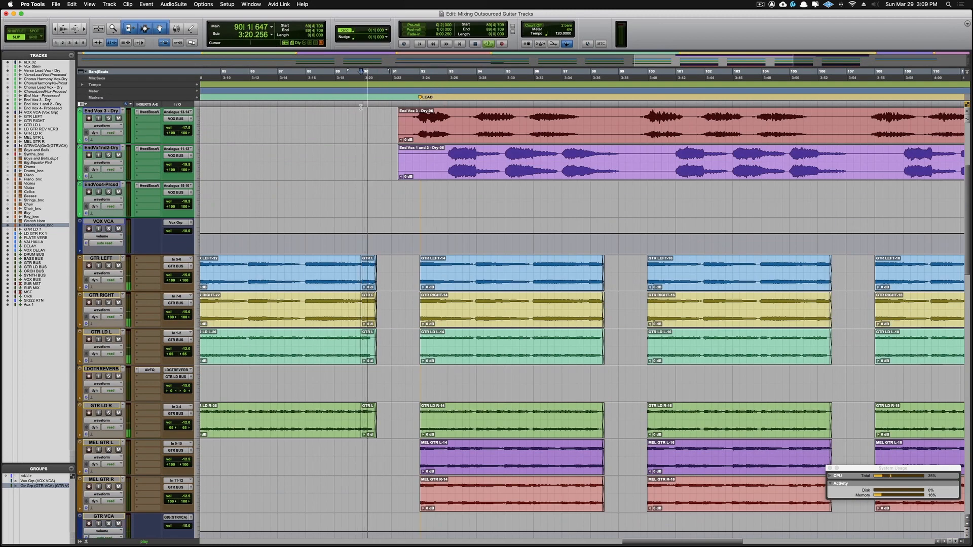
key(super+z)
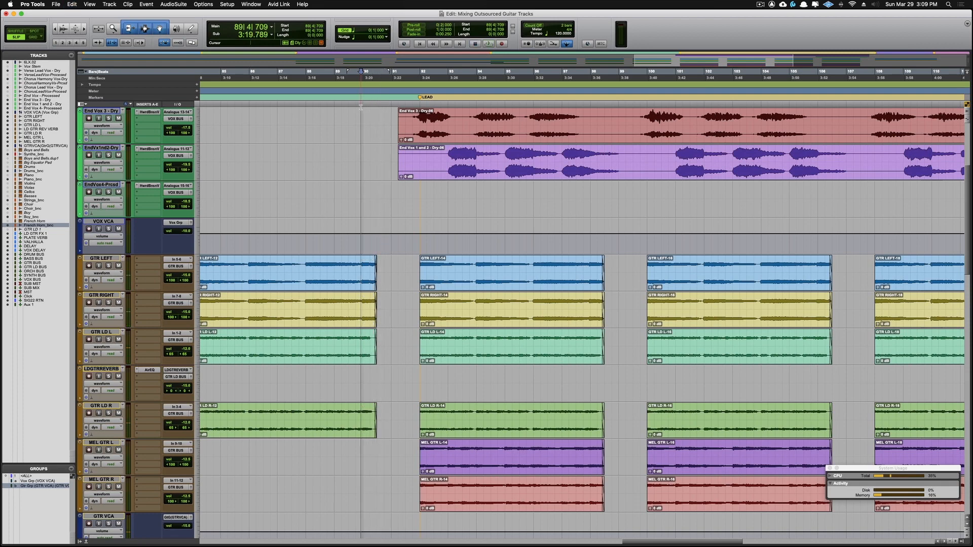